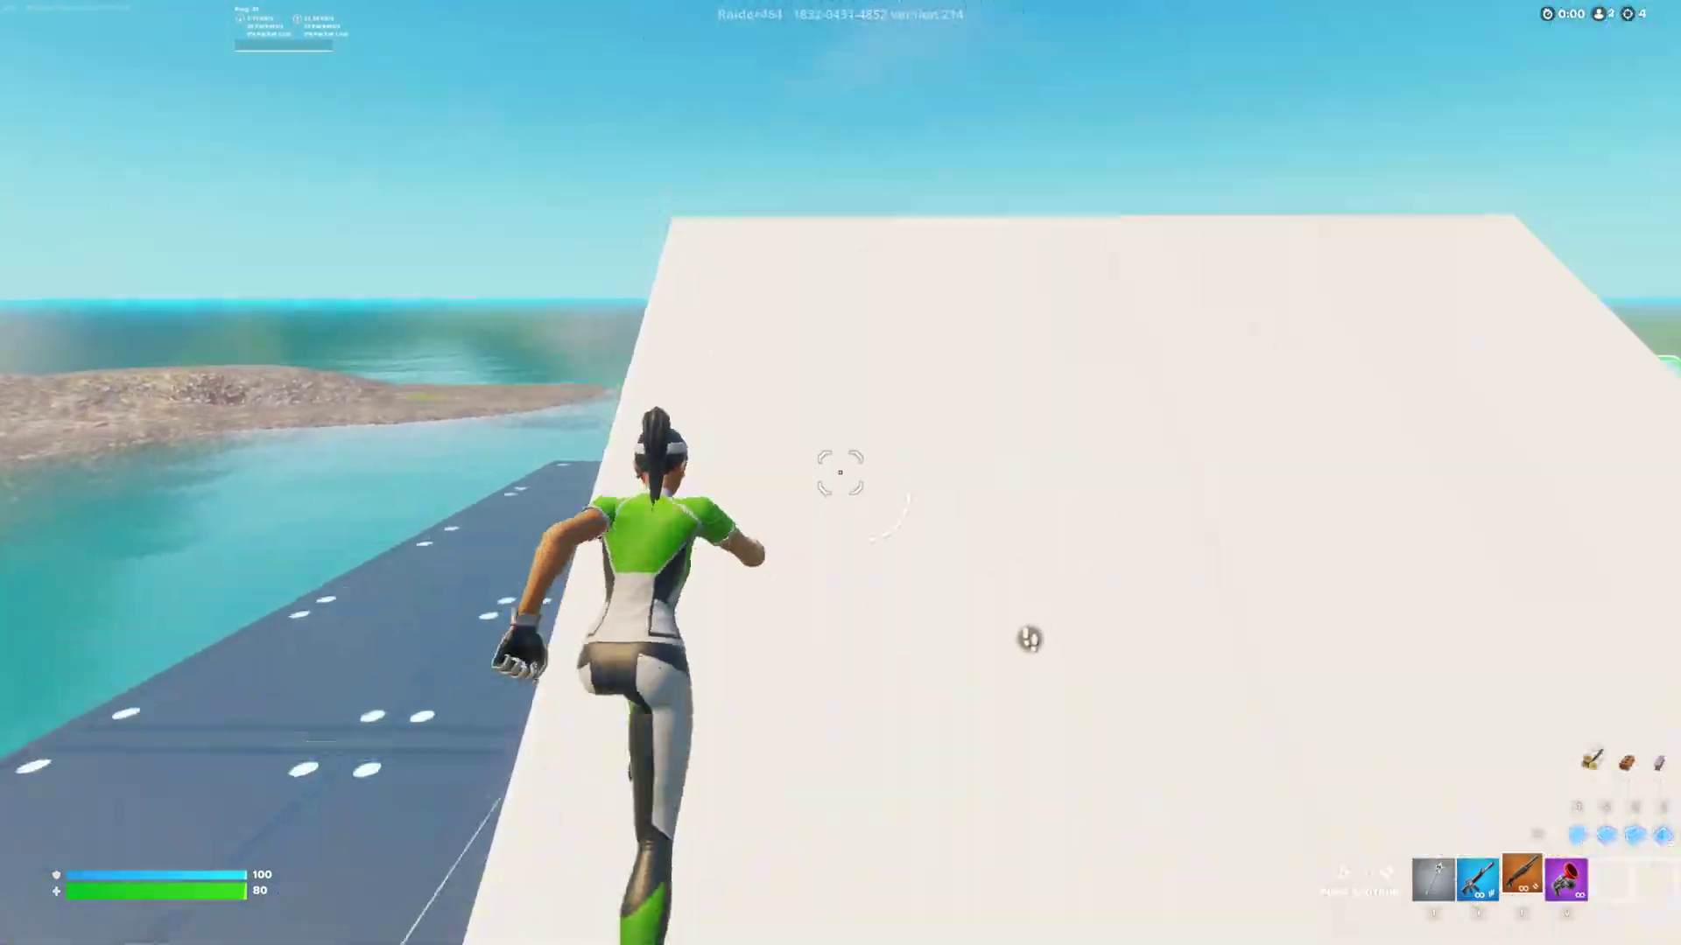
Step: Warm up on the 1v1 build map, placing wall, floor and ramp pieces
key("q")
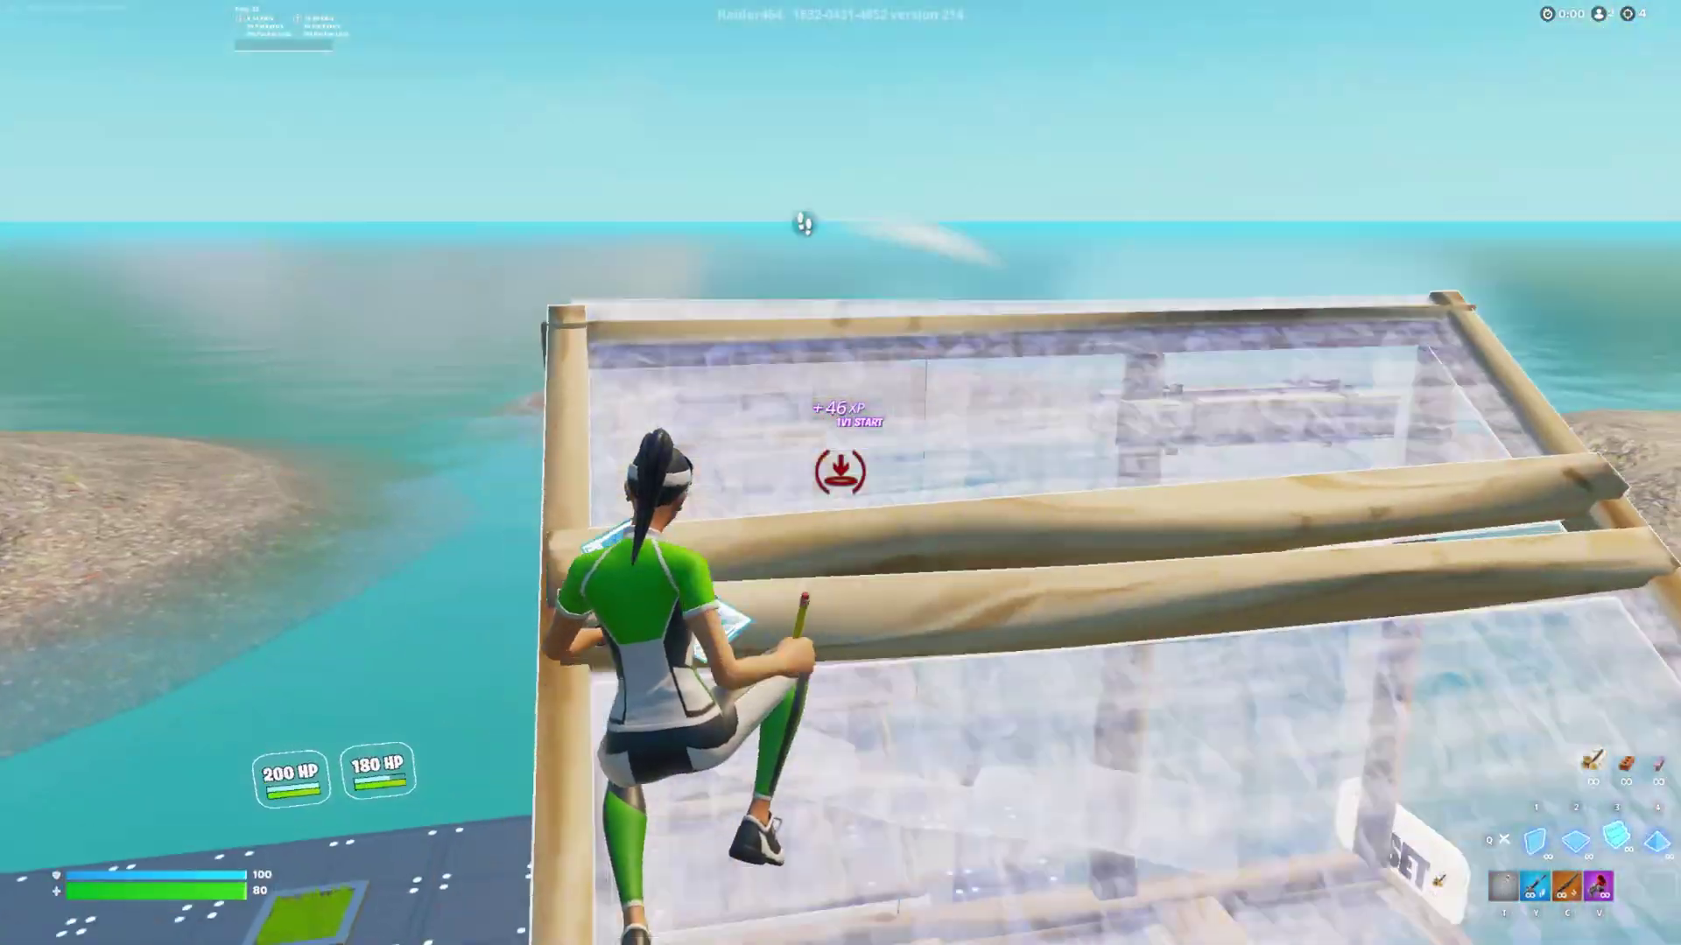
key("v")
key("q")
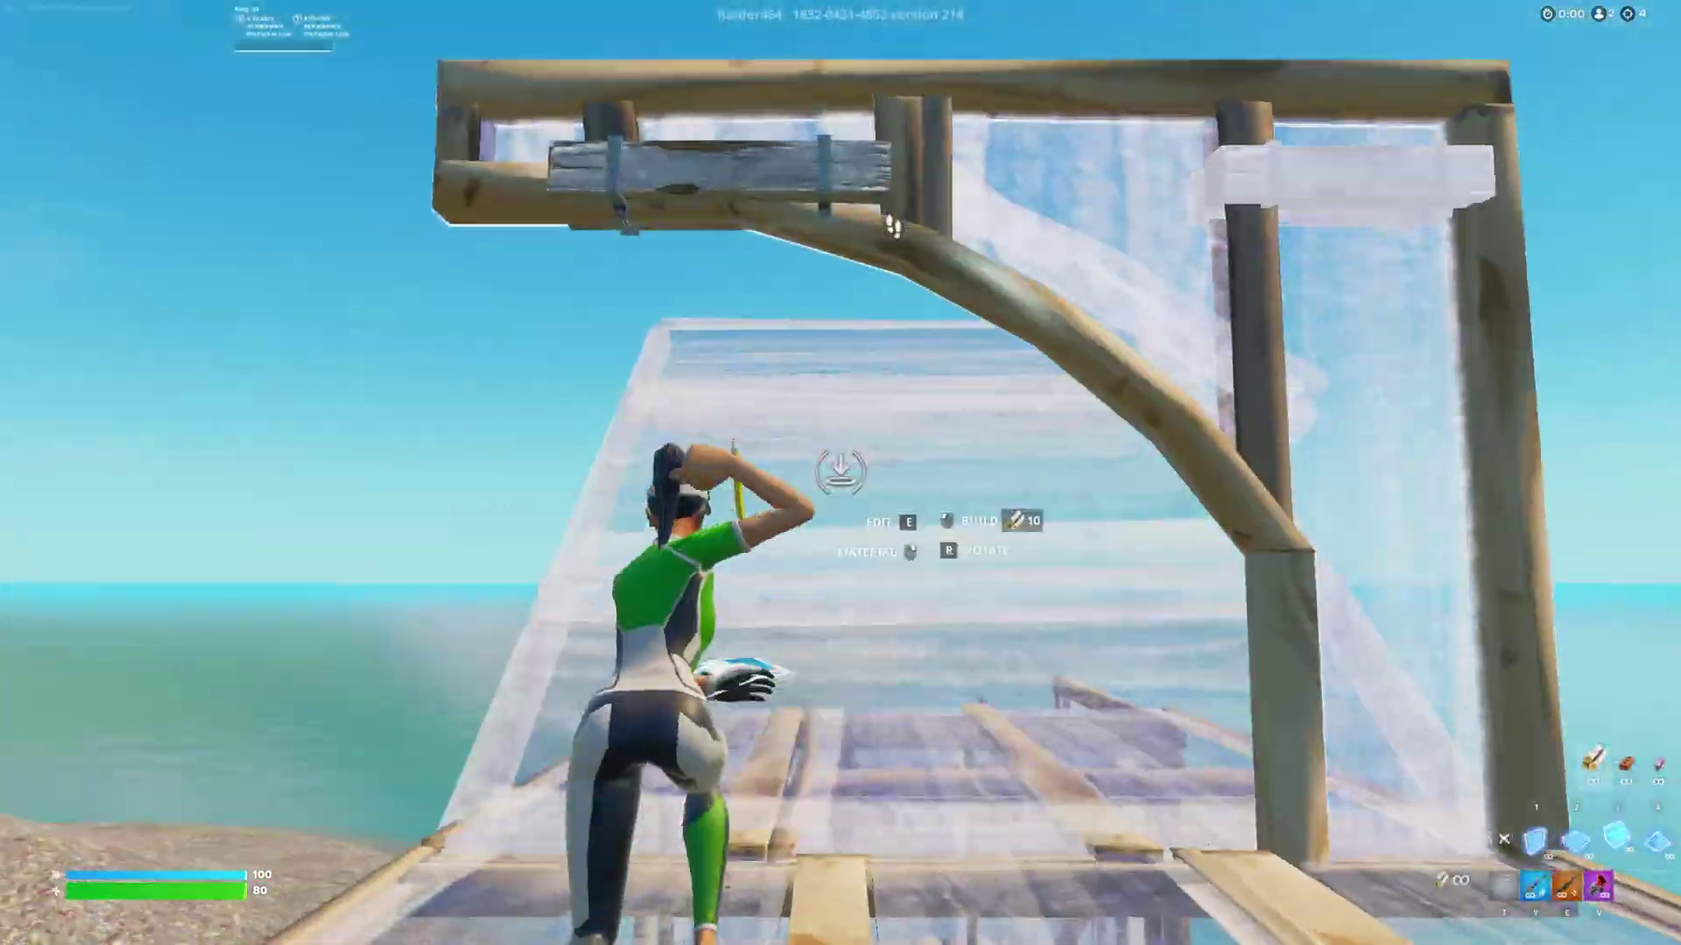
key("v")
key("q")
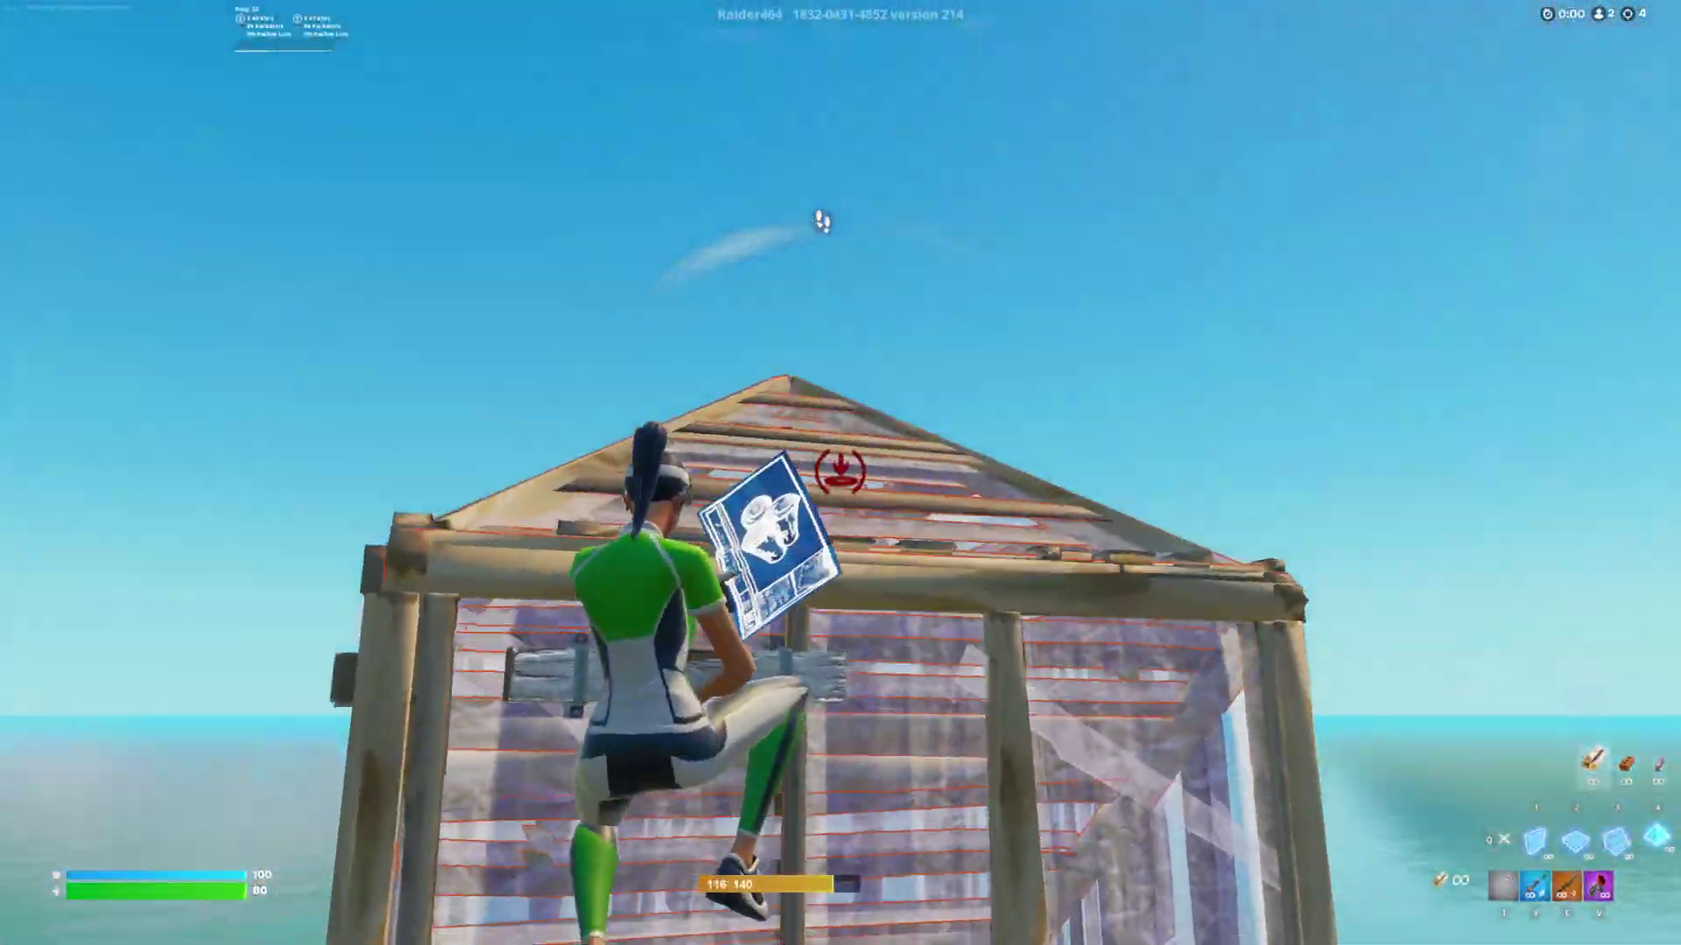
left_click(840, 473)
left_click(840, 472)
left_click(841, 473)
left_click(841, 473)
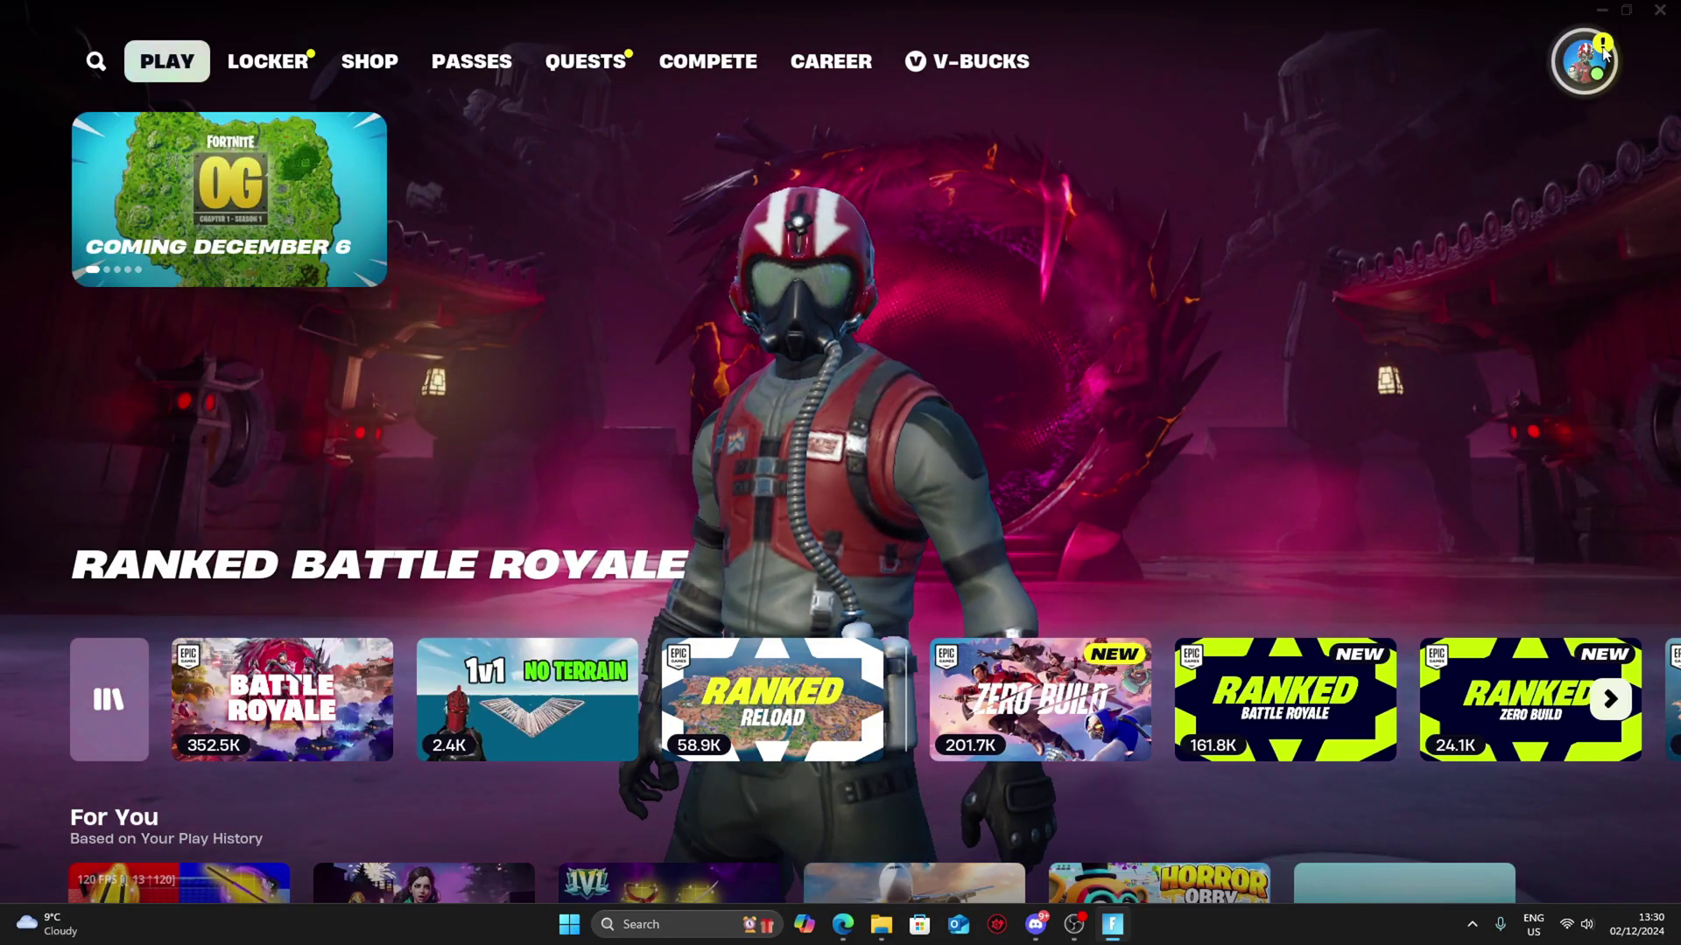
Step: Review Fortnite's Video display options: Windowed Fullscreen, 1920 x 1080, Vsync off, 240 FPS
left_click(1603, 52)
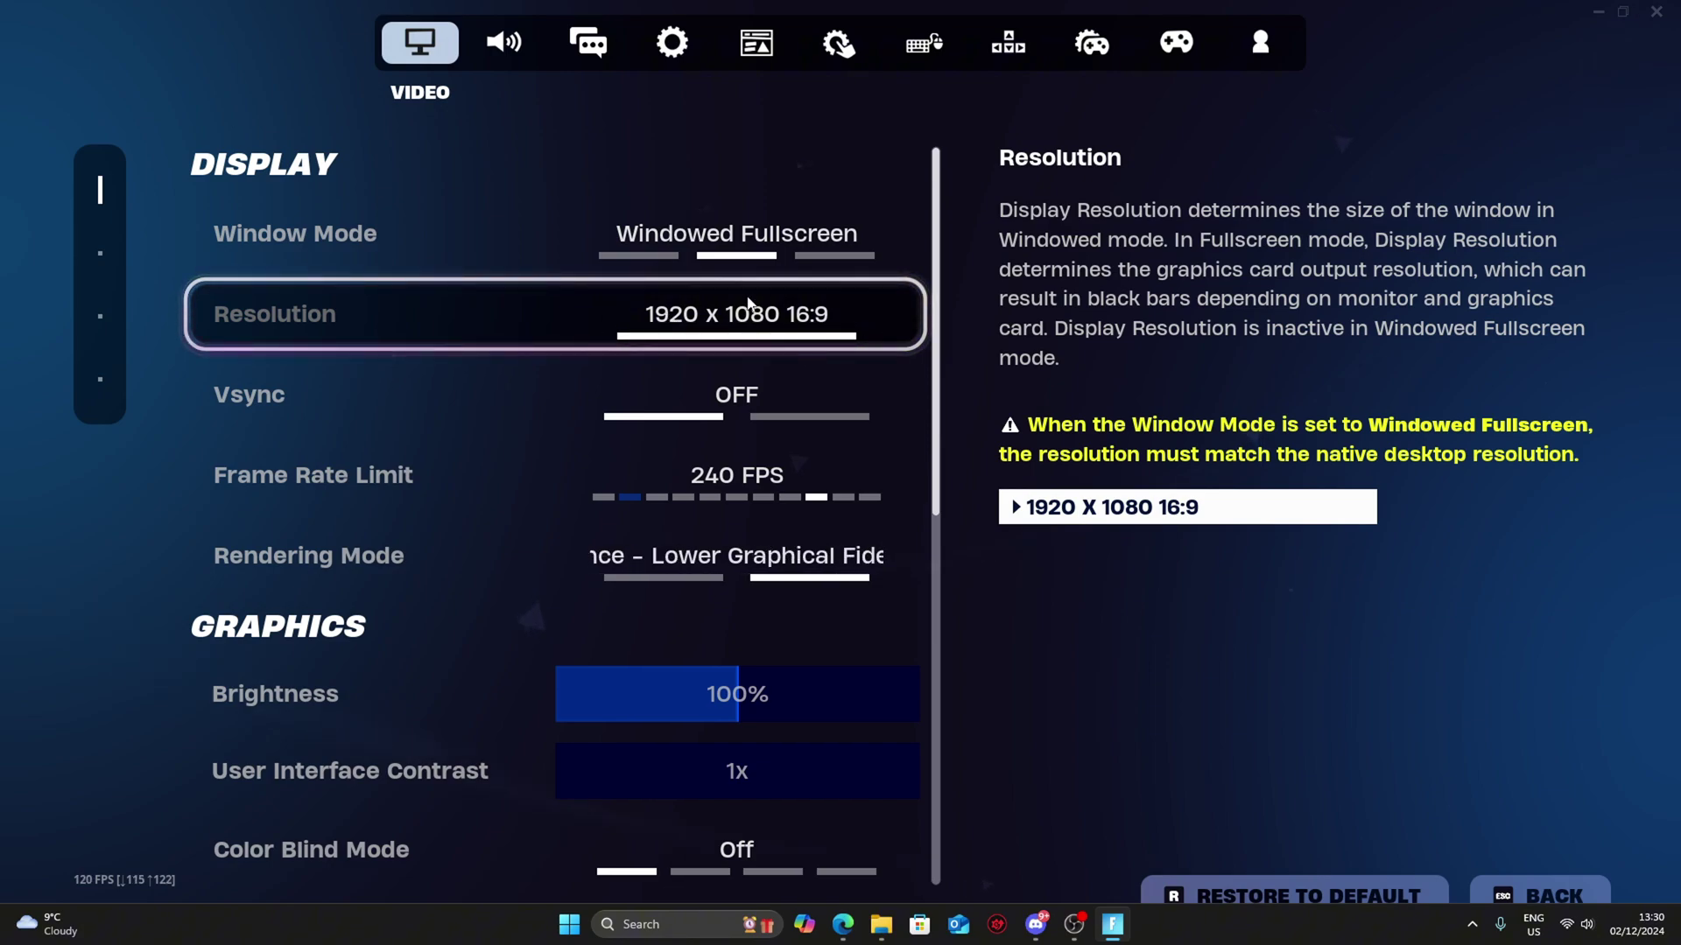
scroll(490, 324, "down", 1)
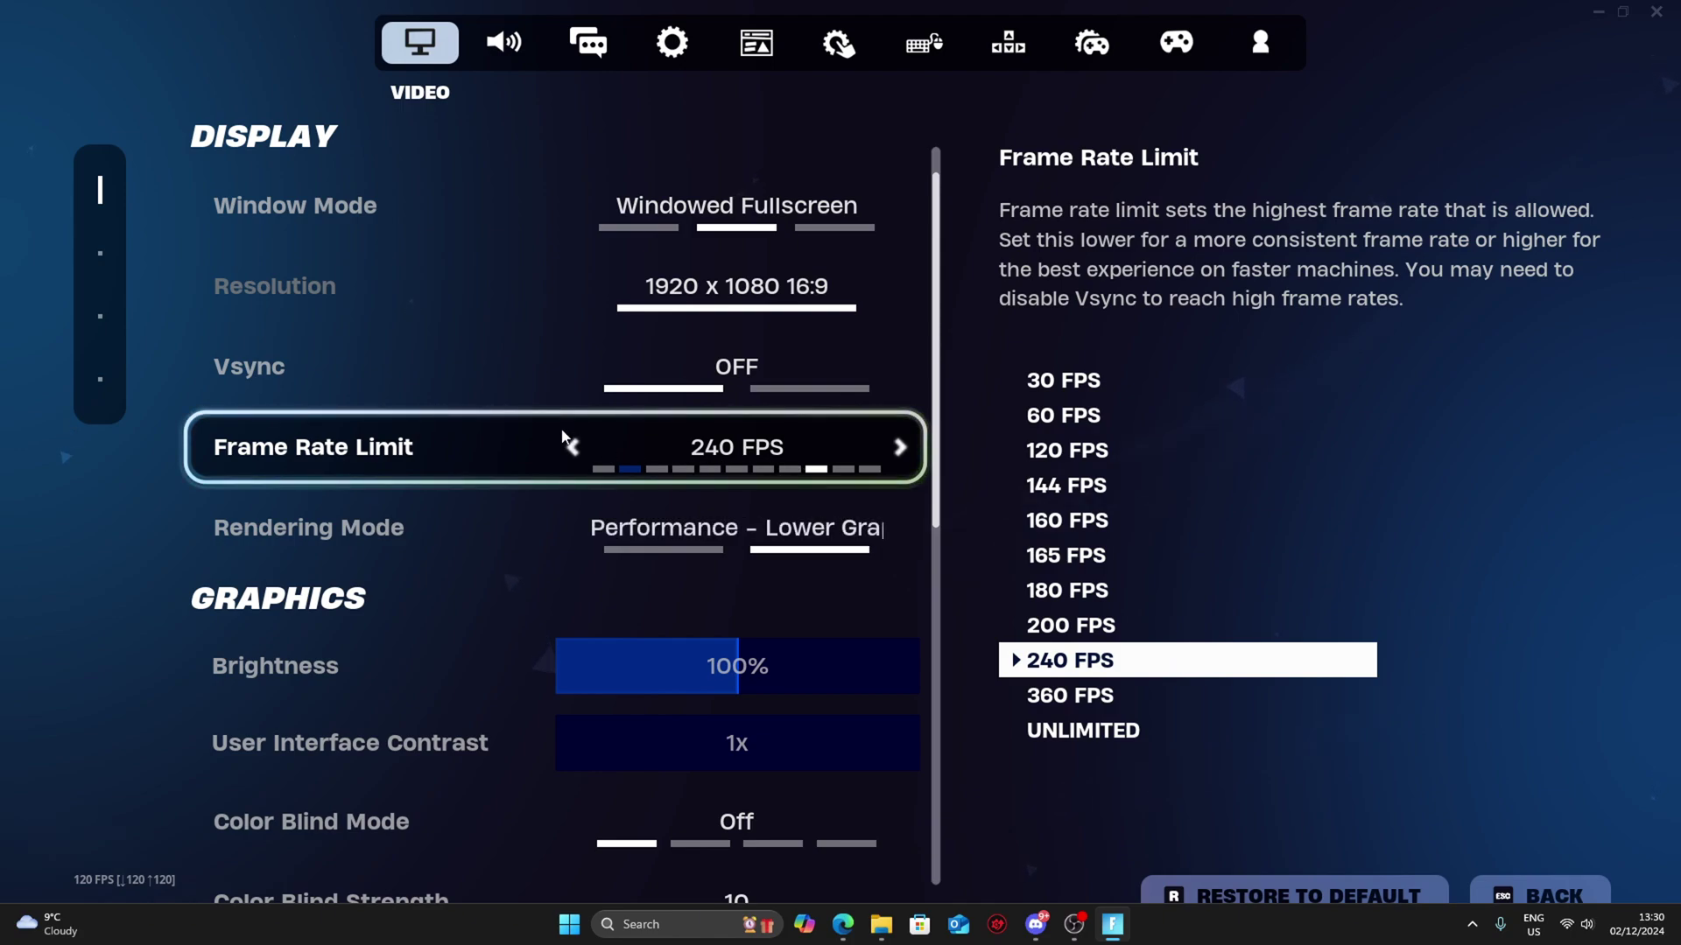
scroll(879, 450, "down", 2)
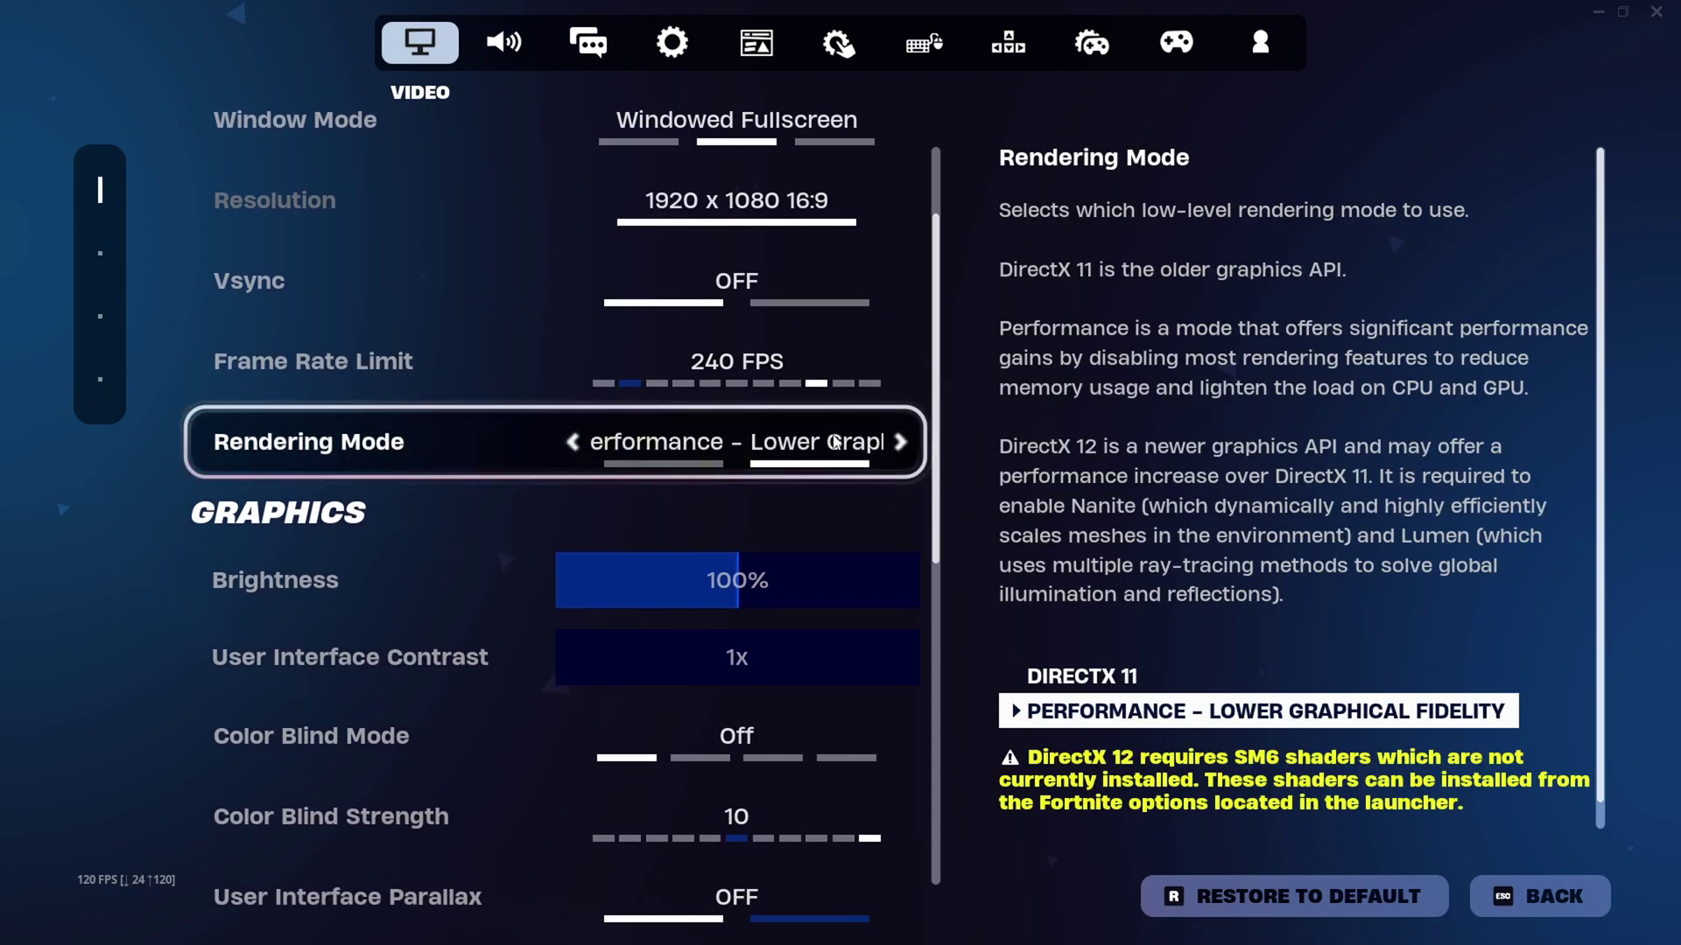
scroll(525, 443, "down", 4)
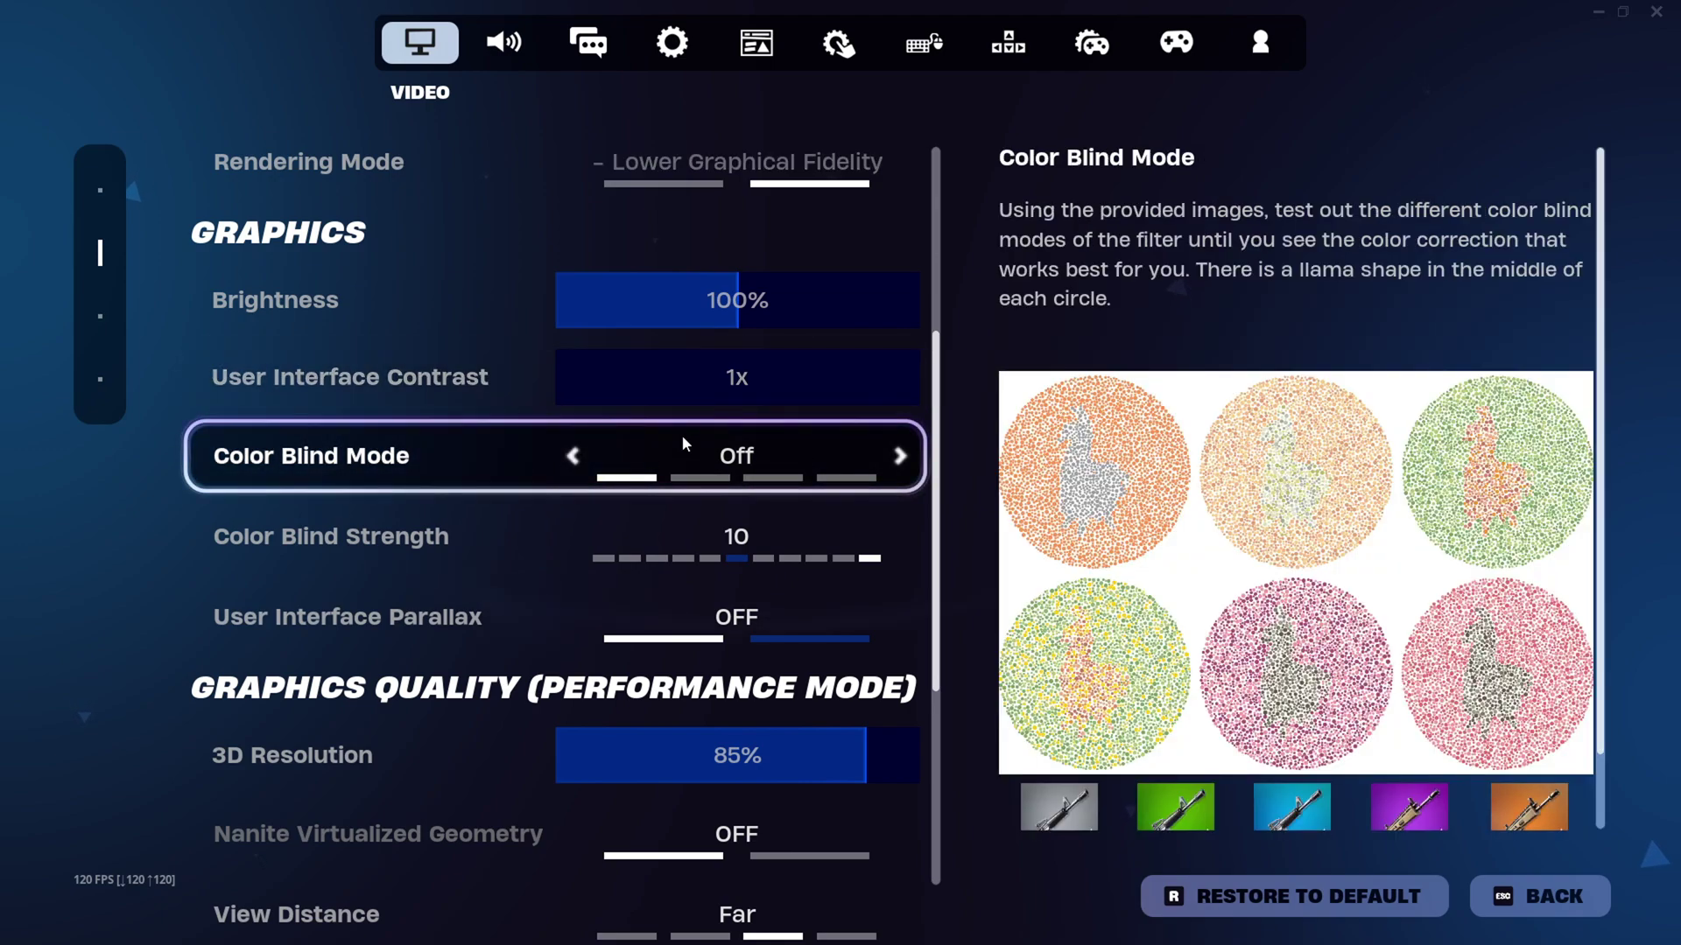
Step: Review Graphics Quality: 85% 3D resolution, Low textures and meshes, Show FPS on
scroll(665, 516, "down", 3)
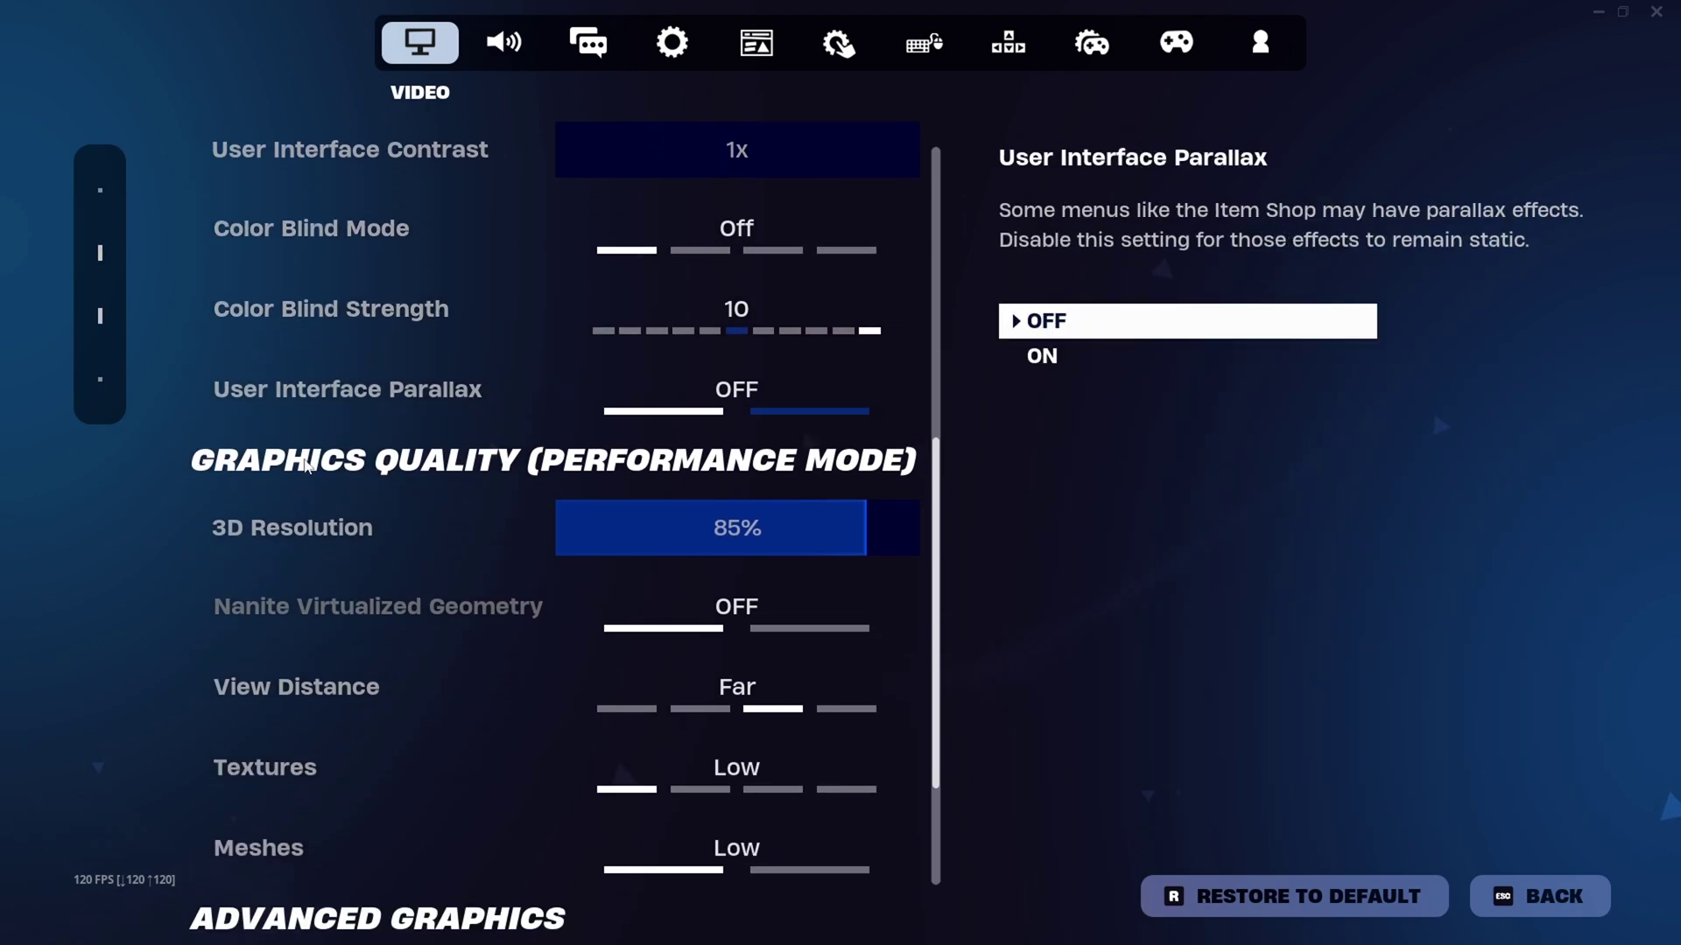
scroll(744, 477, "down", 1)
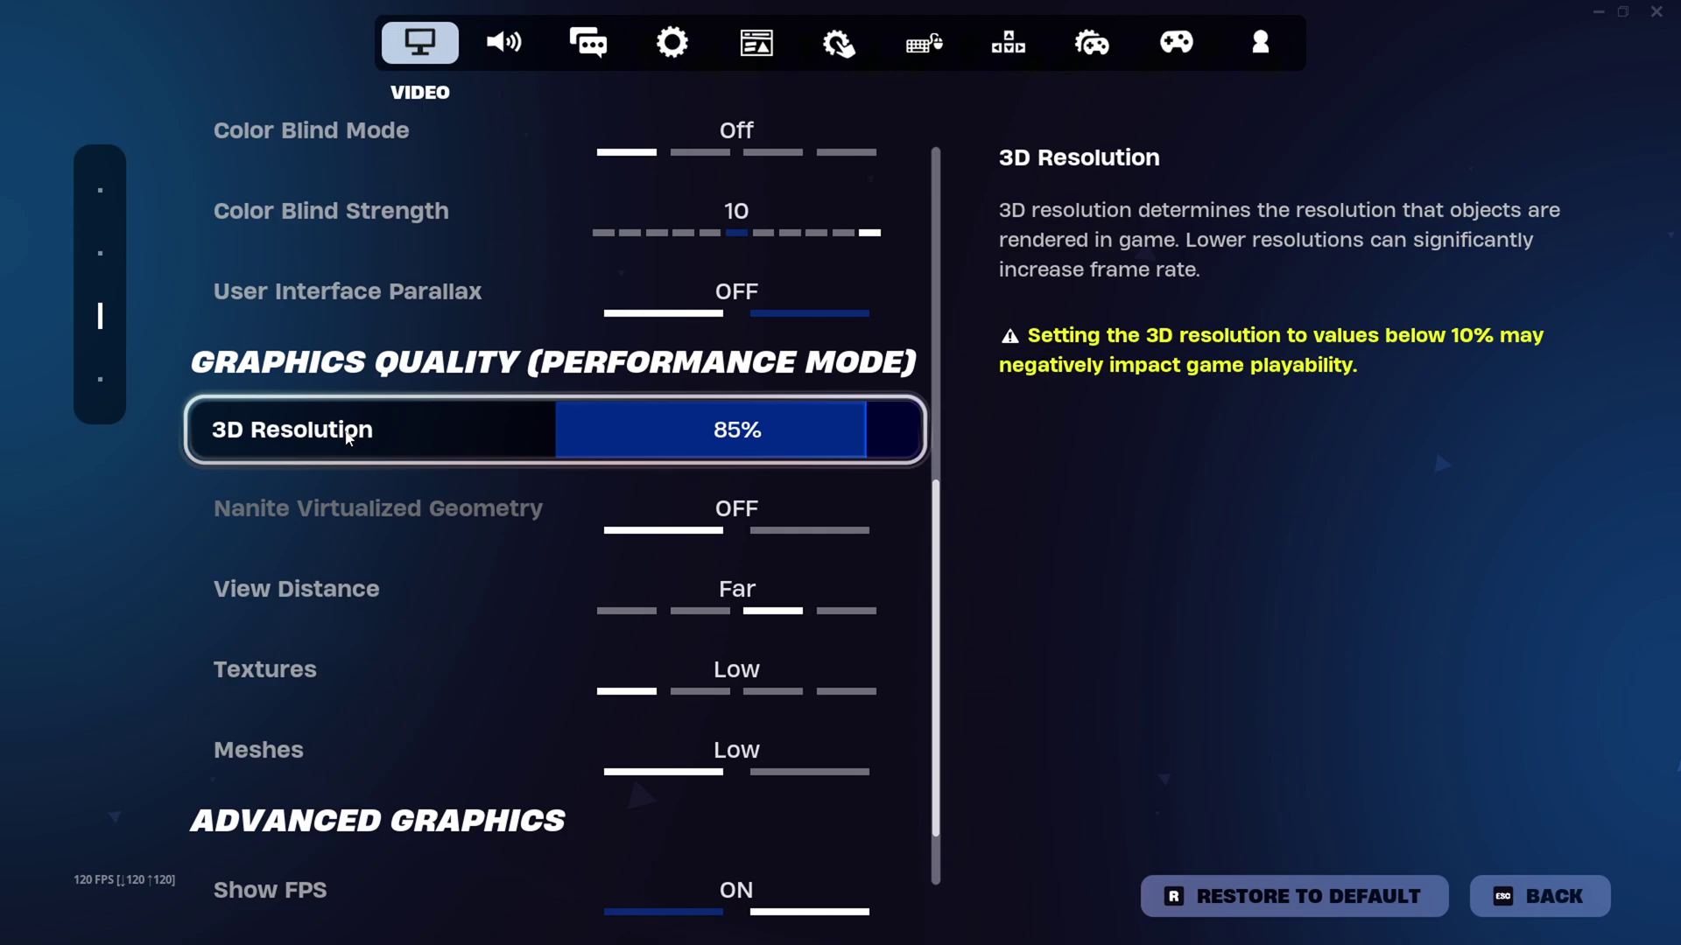
scroll(816, 452, "down", 1)
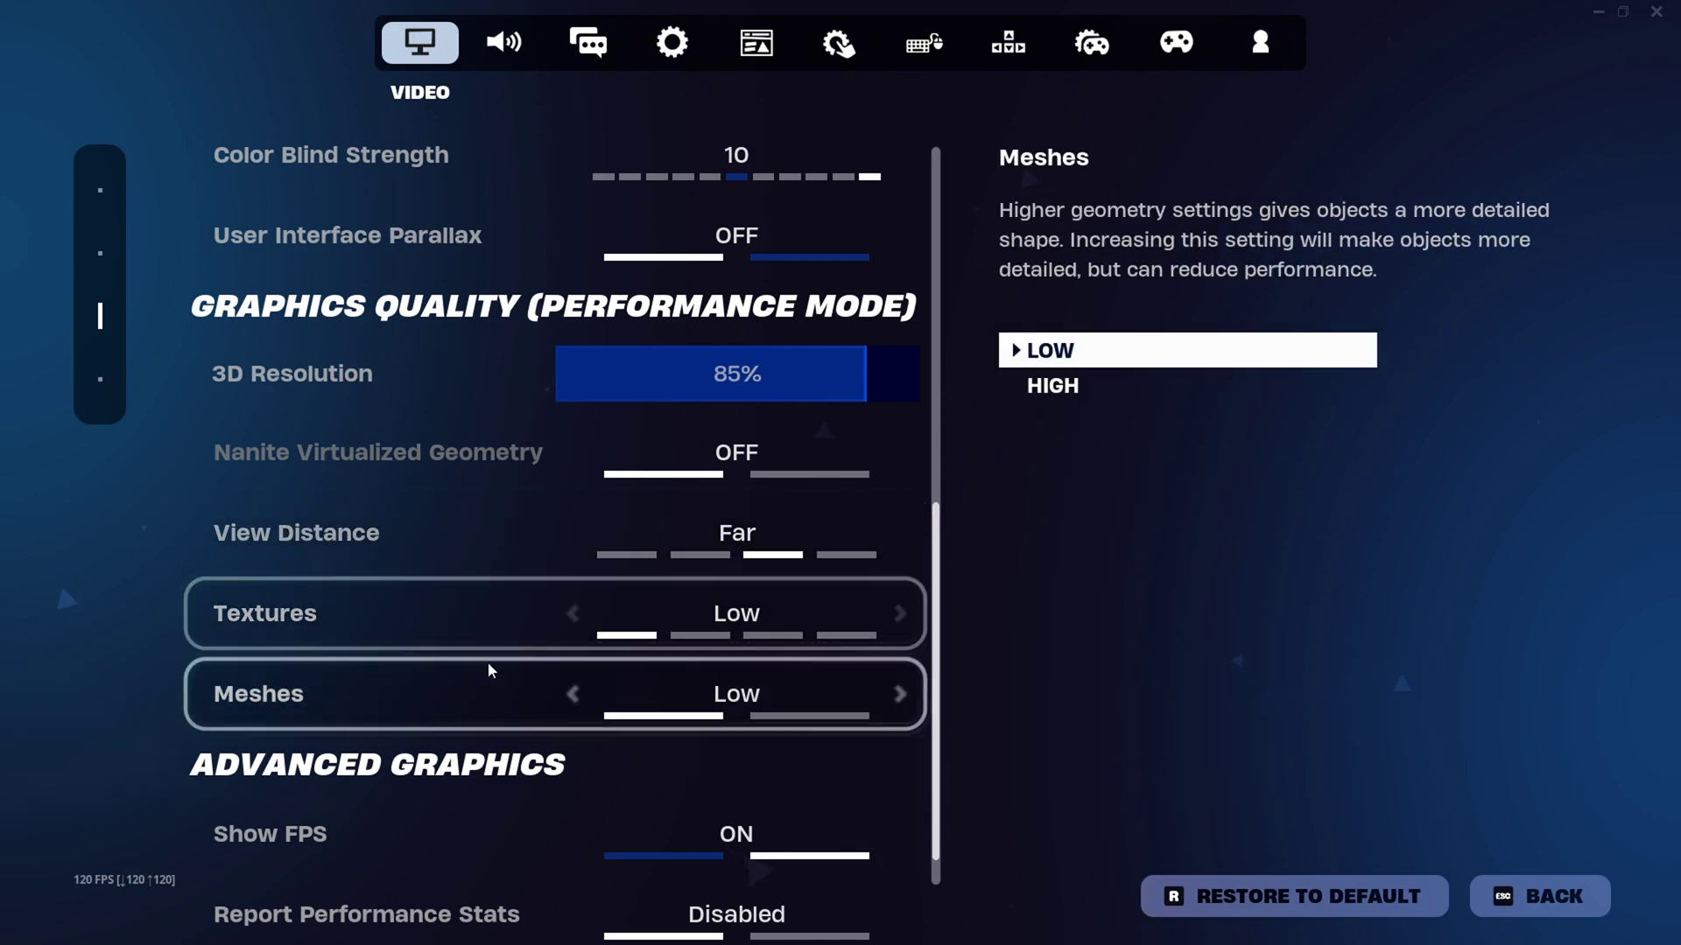
scroll(648, 628, "down", 1)
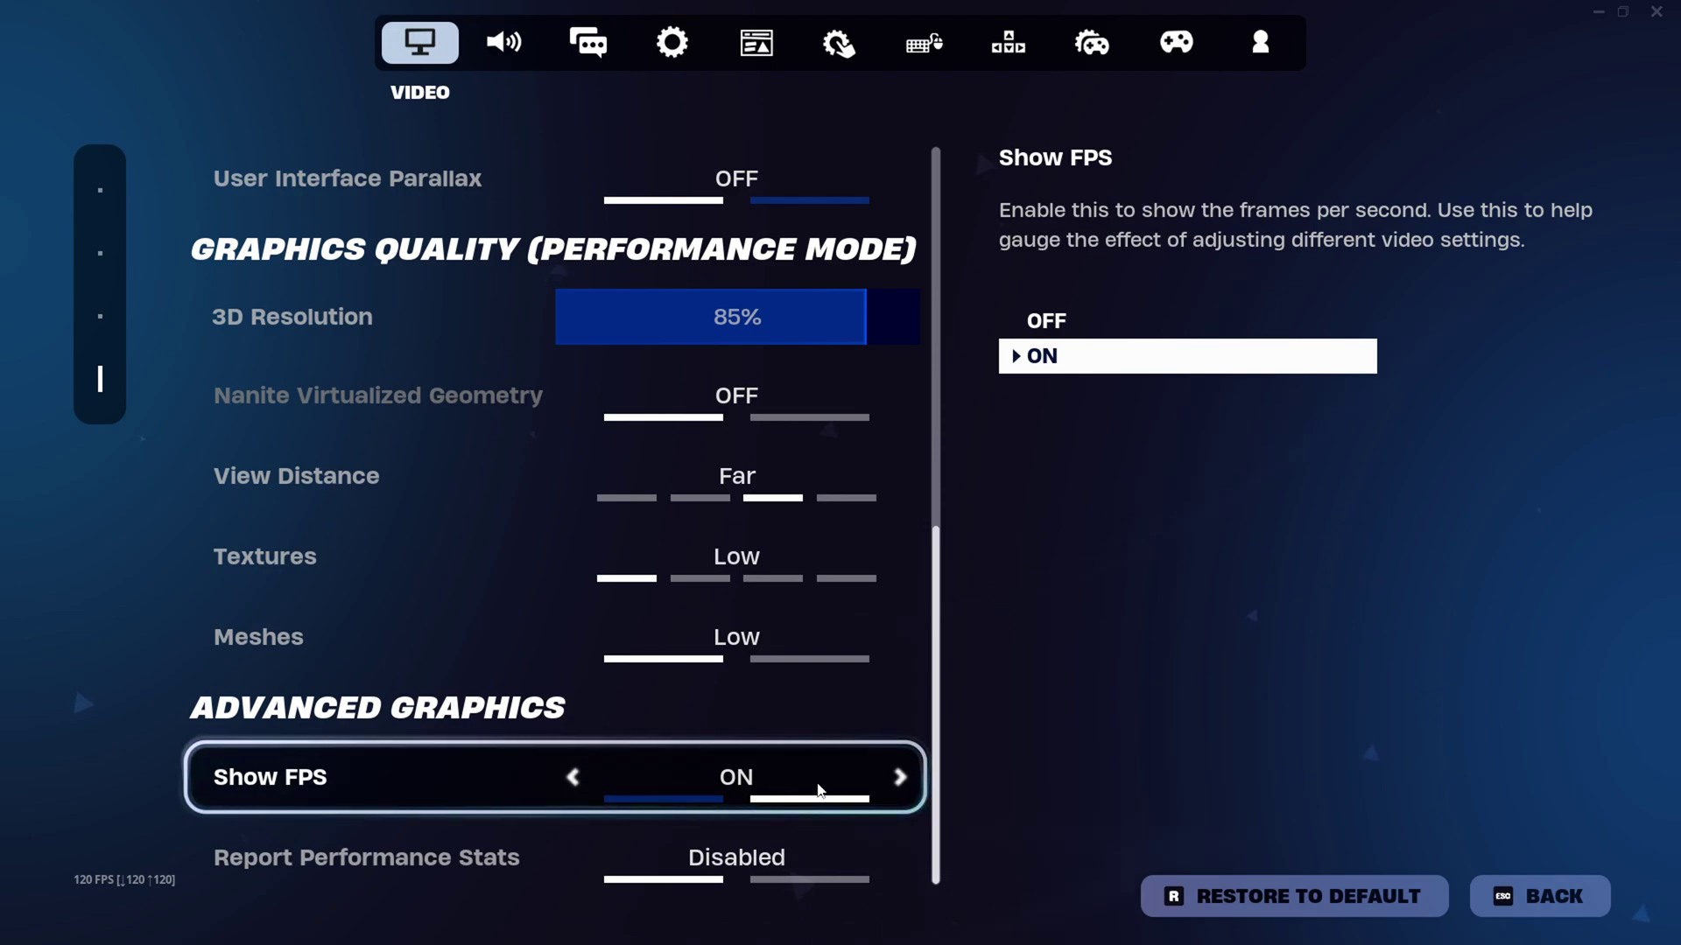
scroll(781, 810, "up", 8)
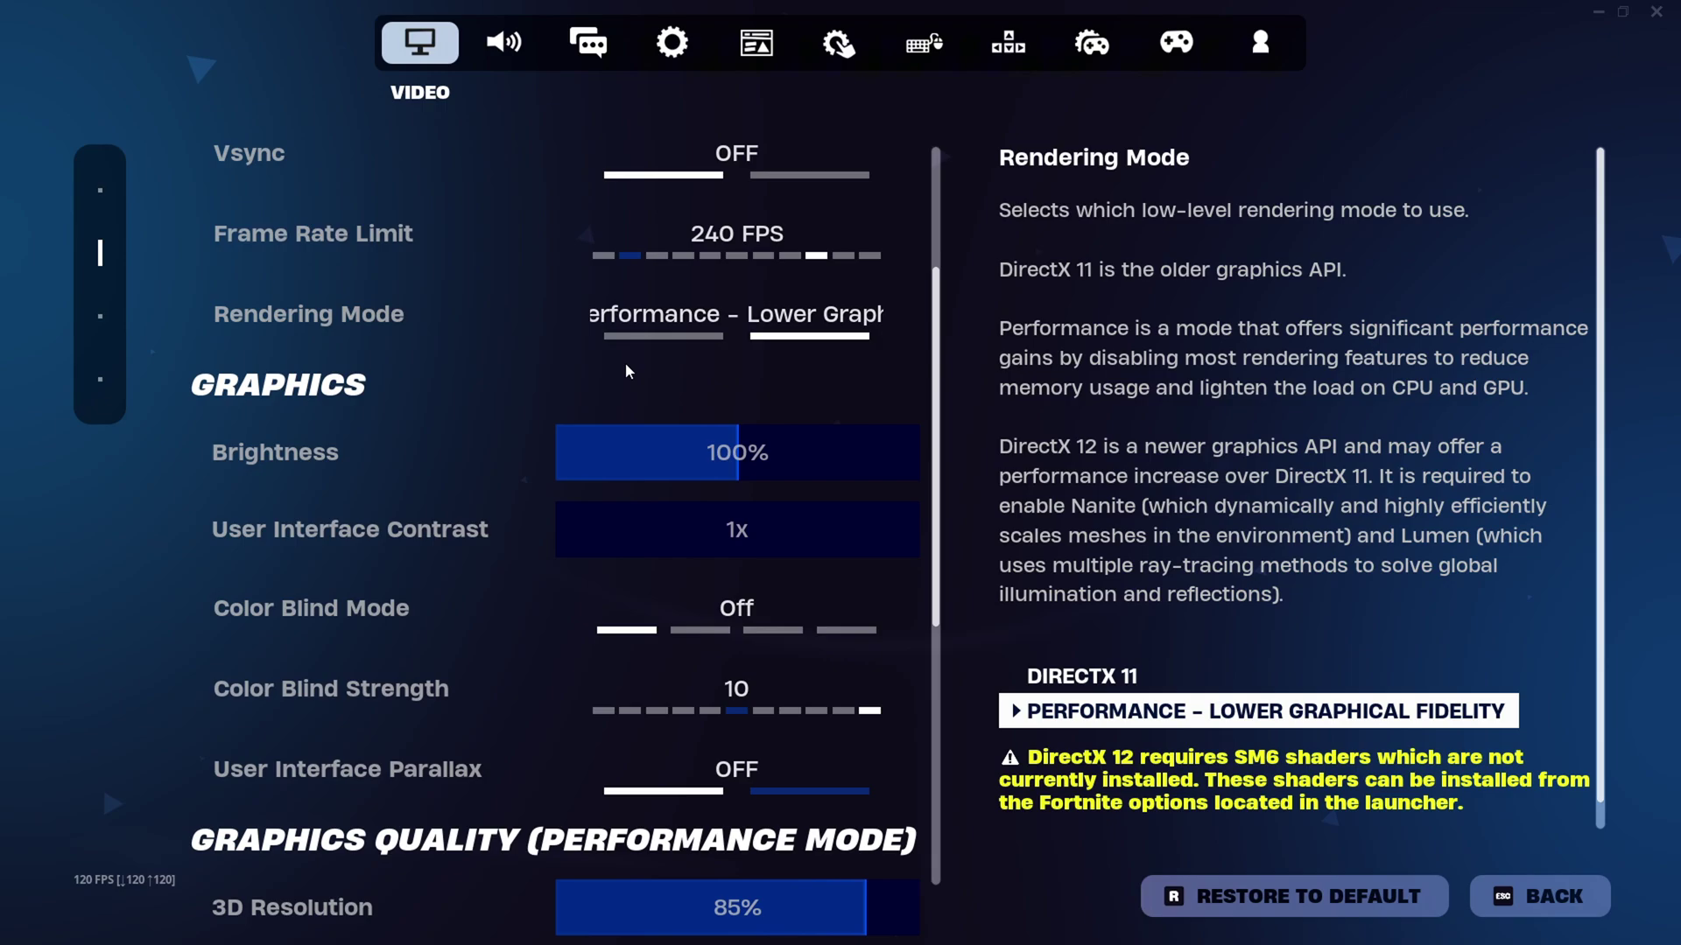
scroll(565, 359, "down", 8)
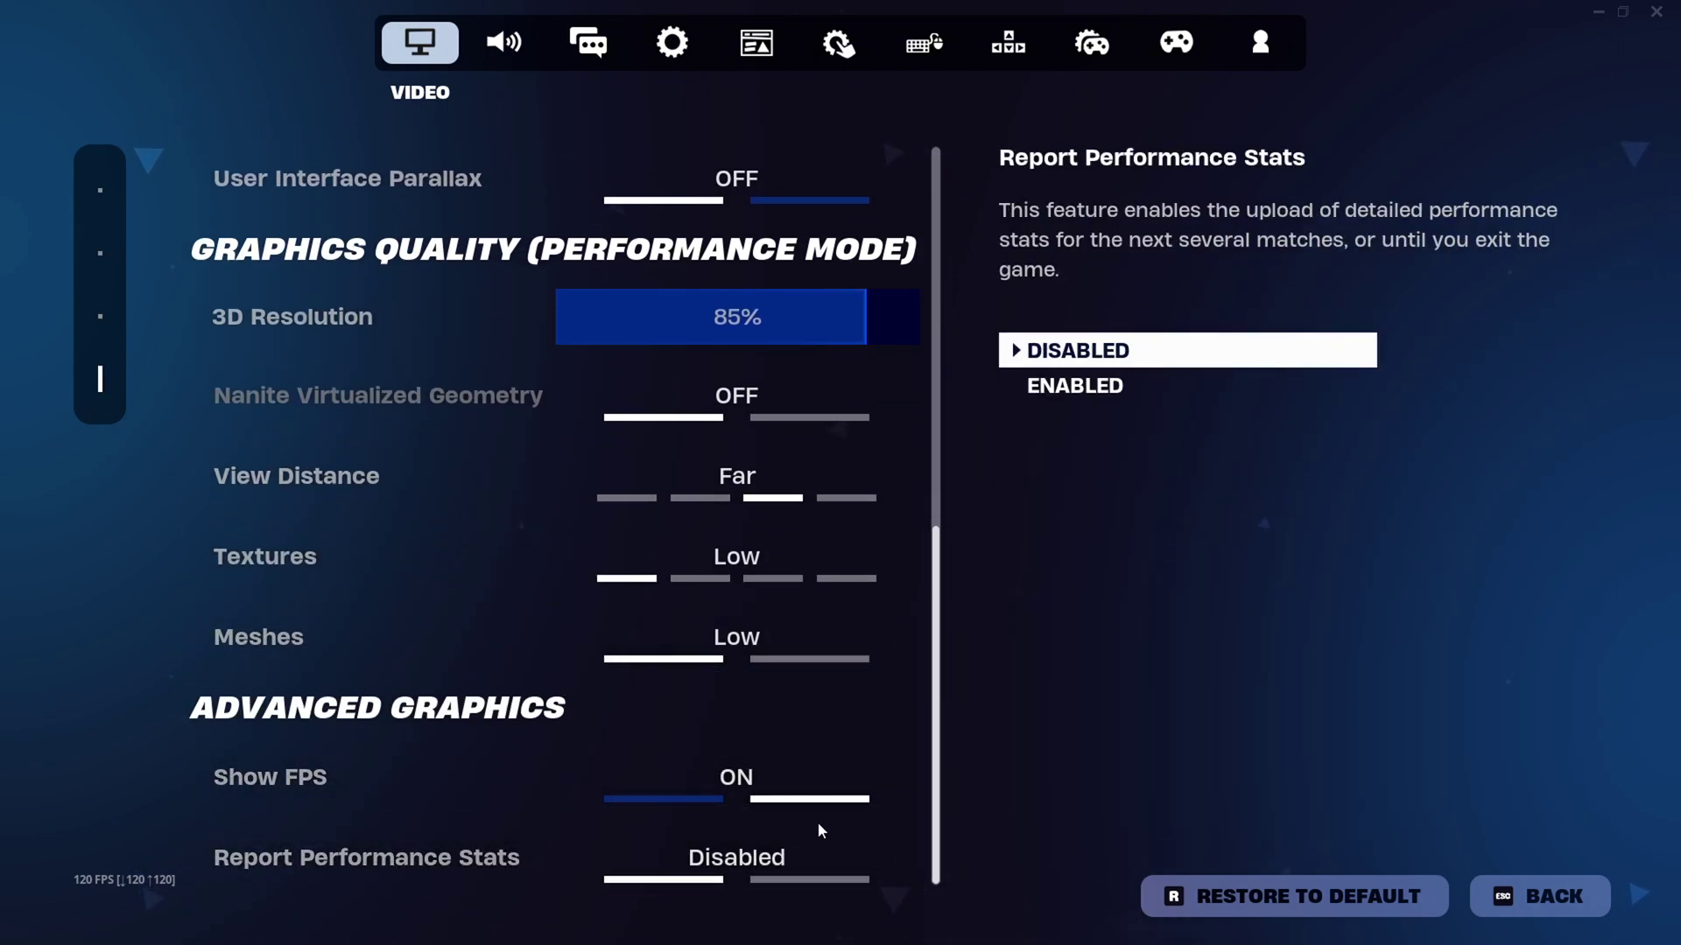
scroll(754, 506, "up", 2)
scroll(755, 506, "up", 4)
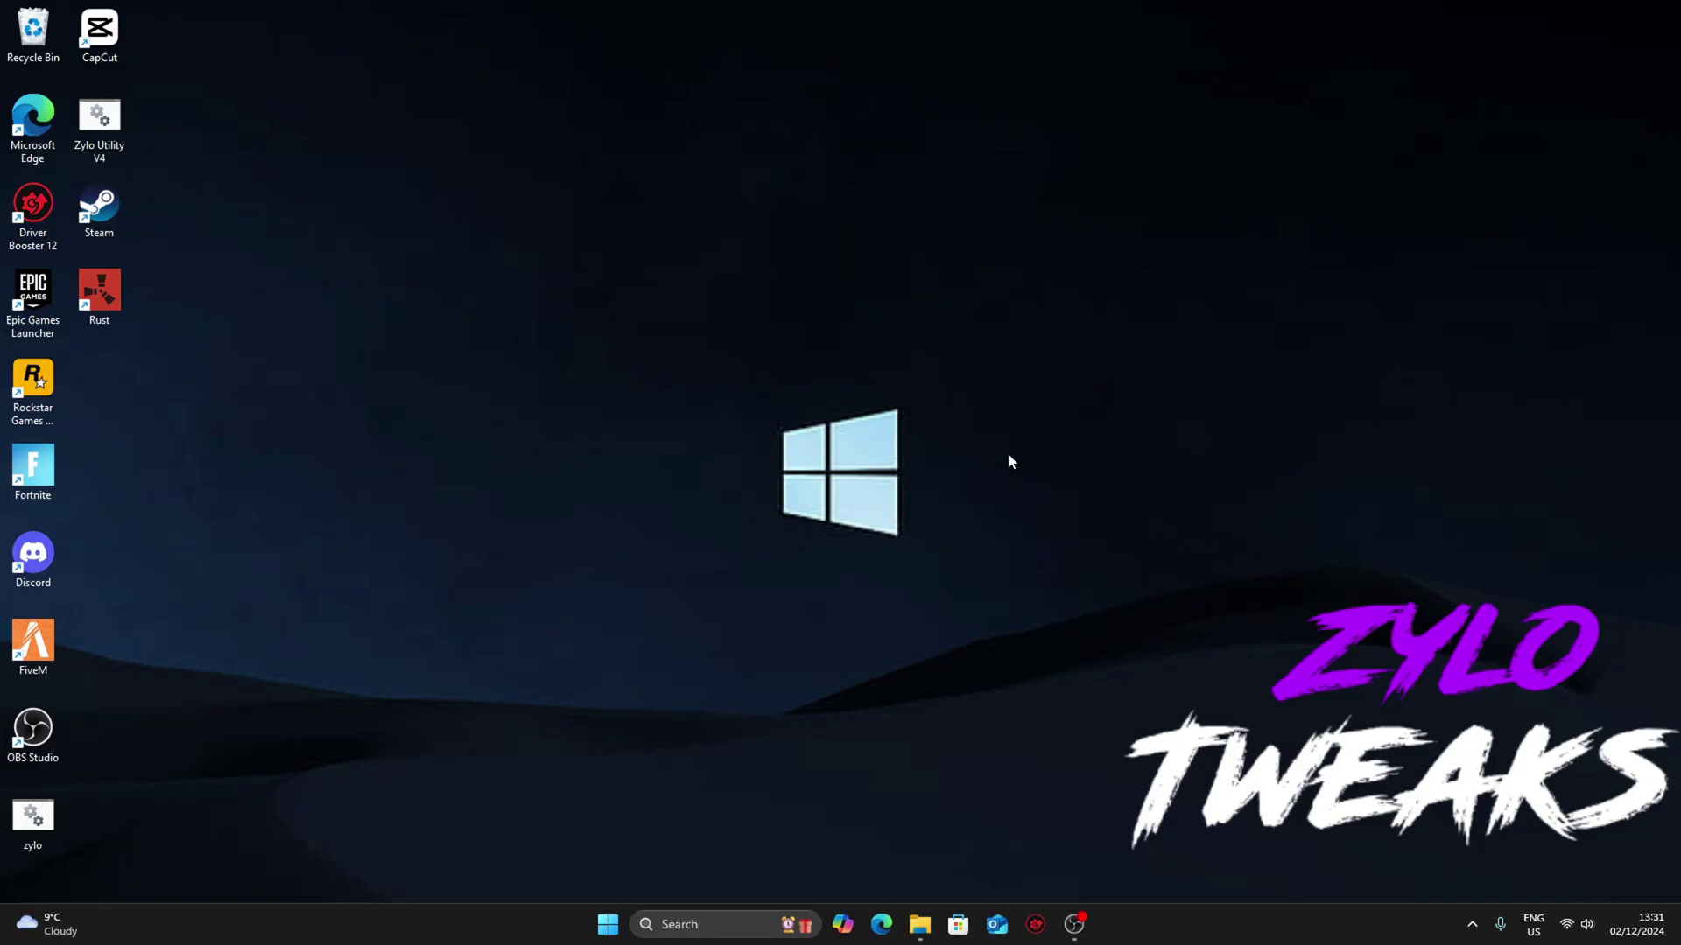
Step: Go from the desktop's Display settings to the Accessibility > Visual effects page
right_click(613, 525)
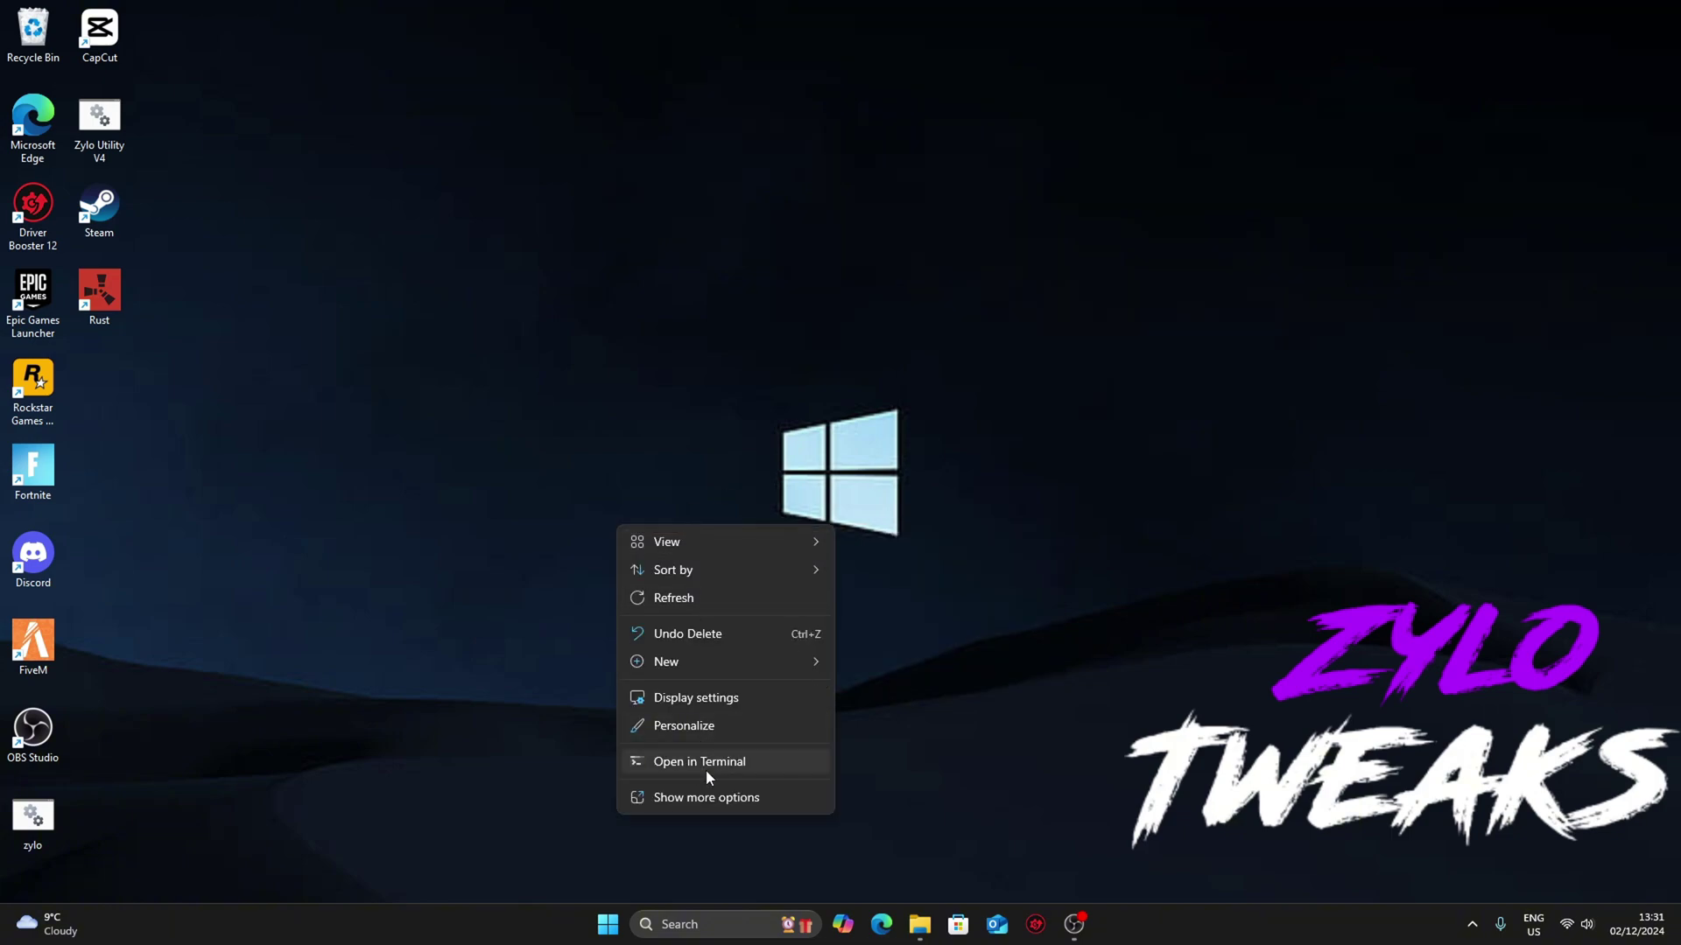
left_click(683, 700)
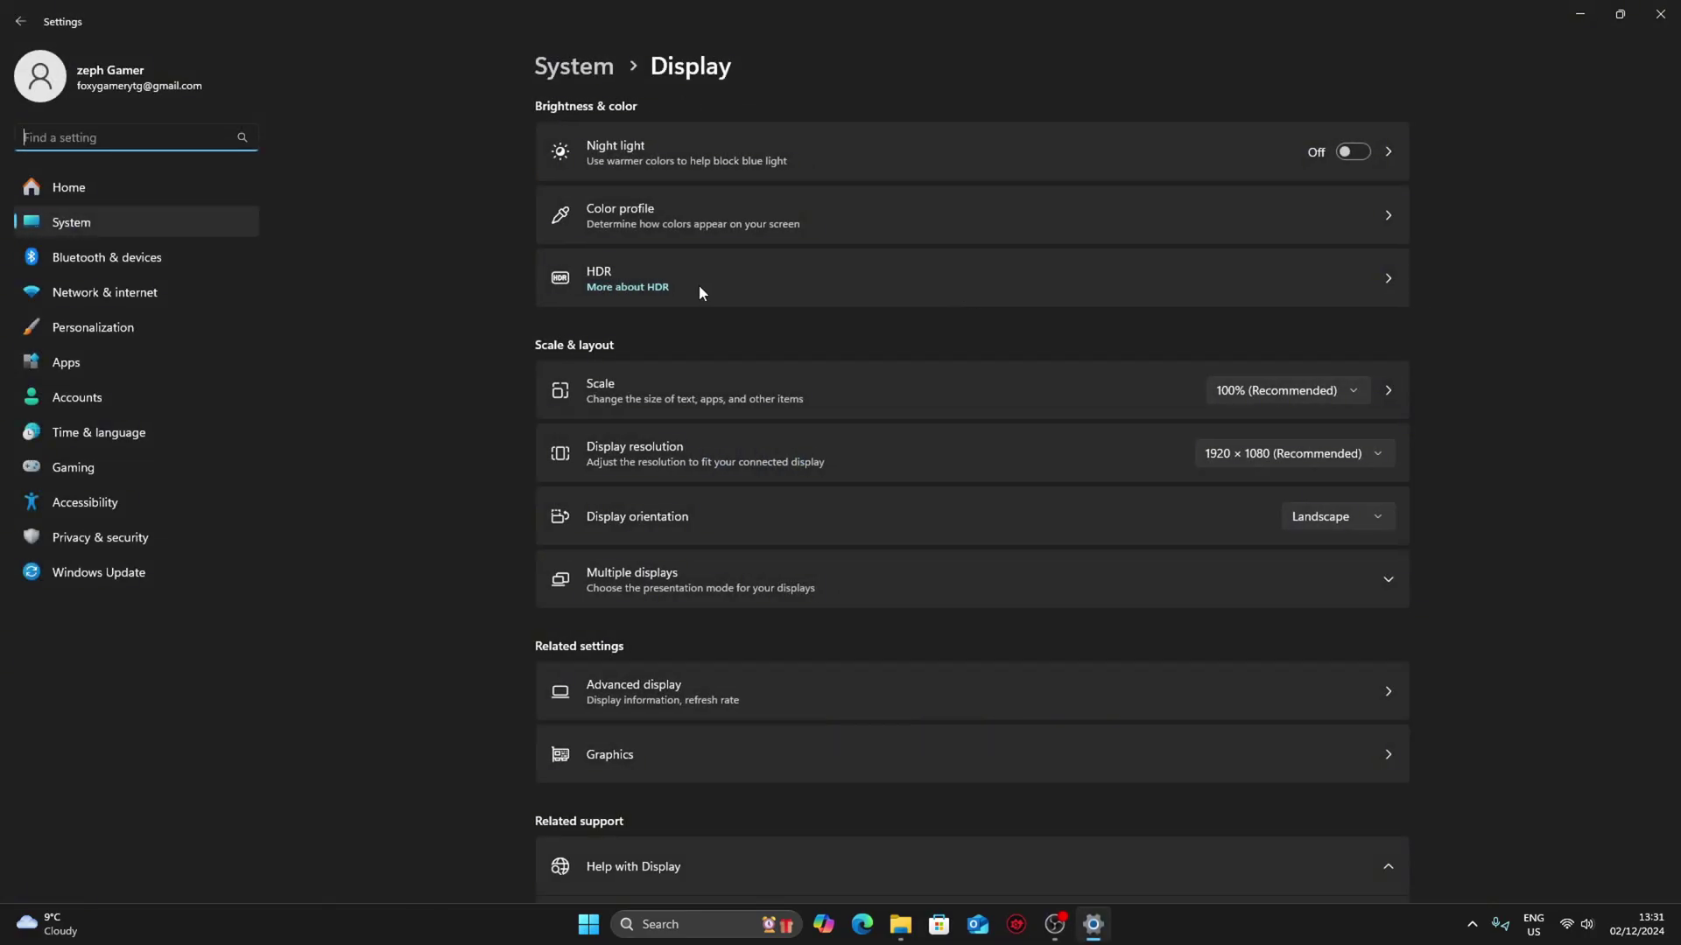
left_click(93, 537)
left_click(88, 503)
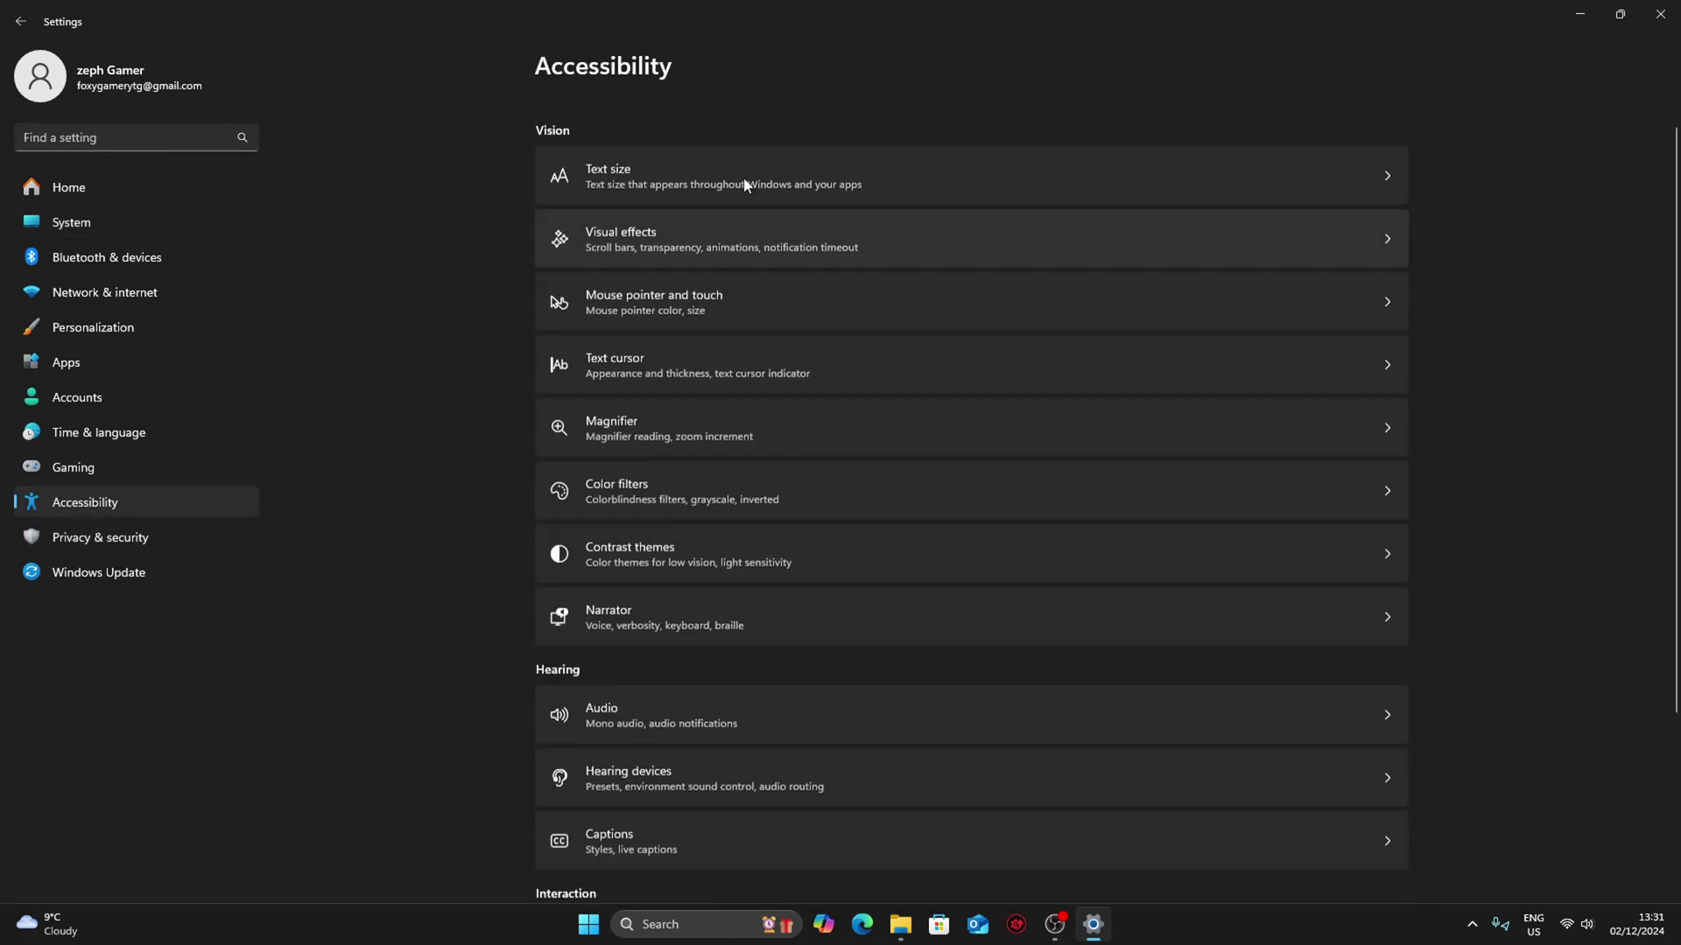
left_click(675, 223)
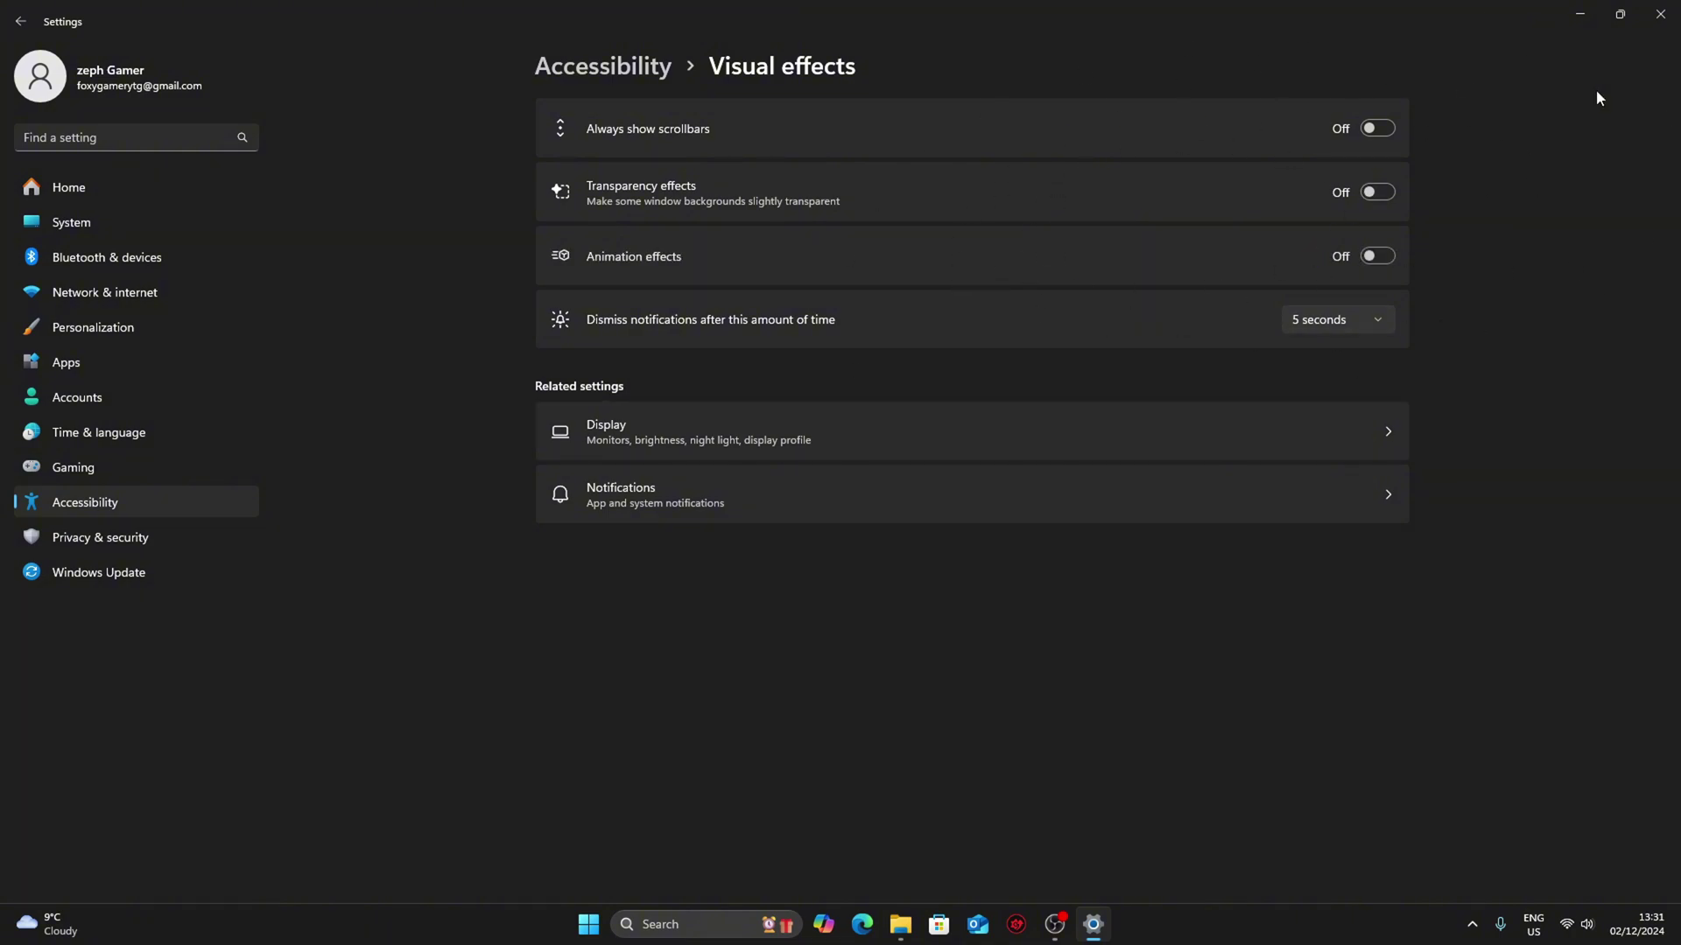
Step: Set the monitor's refresh rate to 239.76 Hz in Advanced display
left_click(617, 438)
scroll(1225, 467, "down", 2)
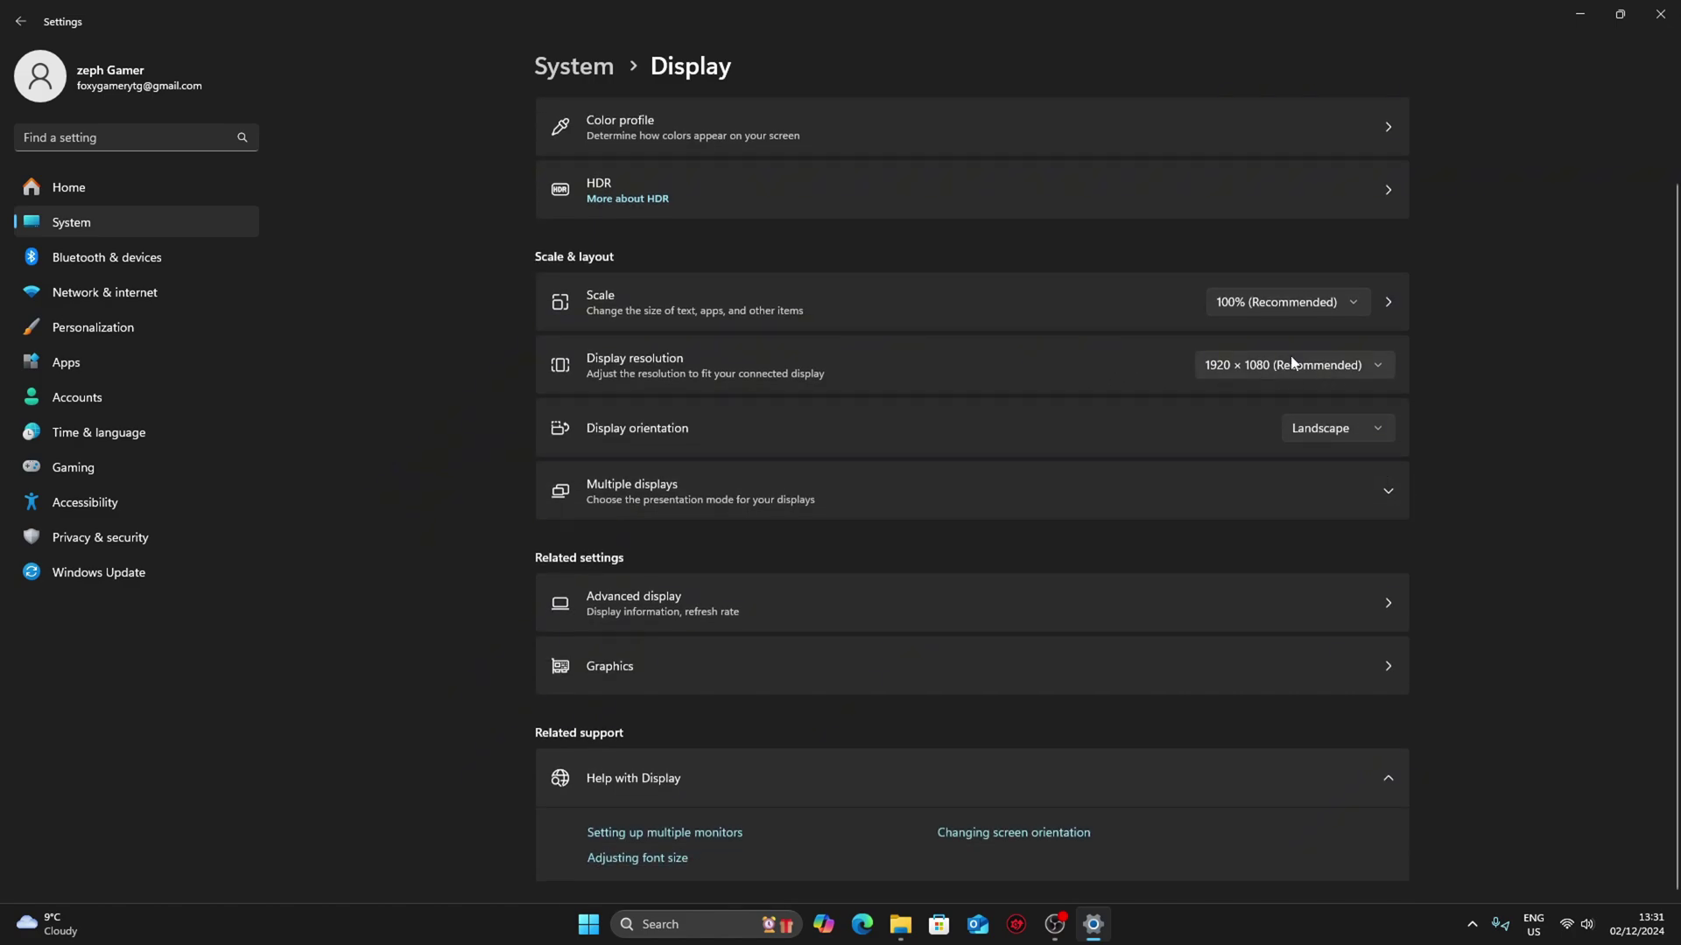
left_click(697, 602)
left_click(1300, 464)
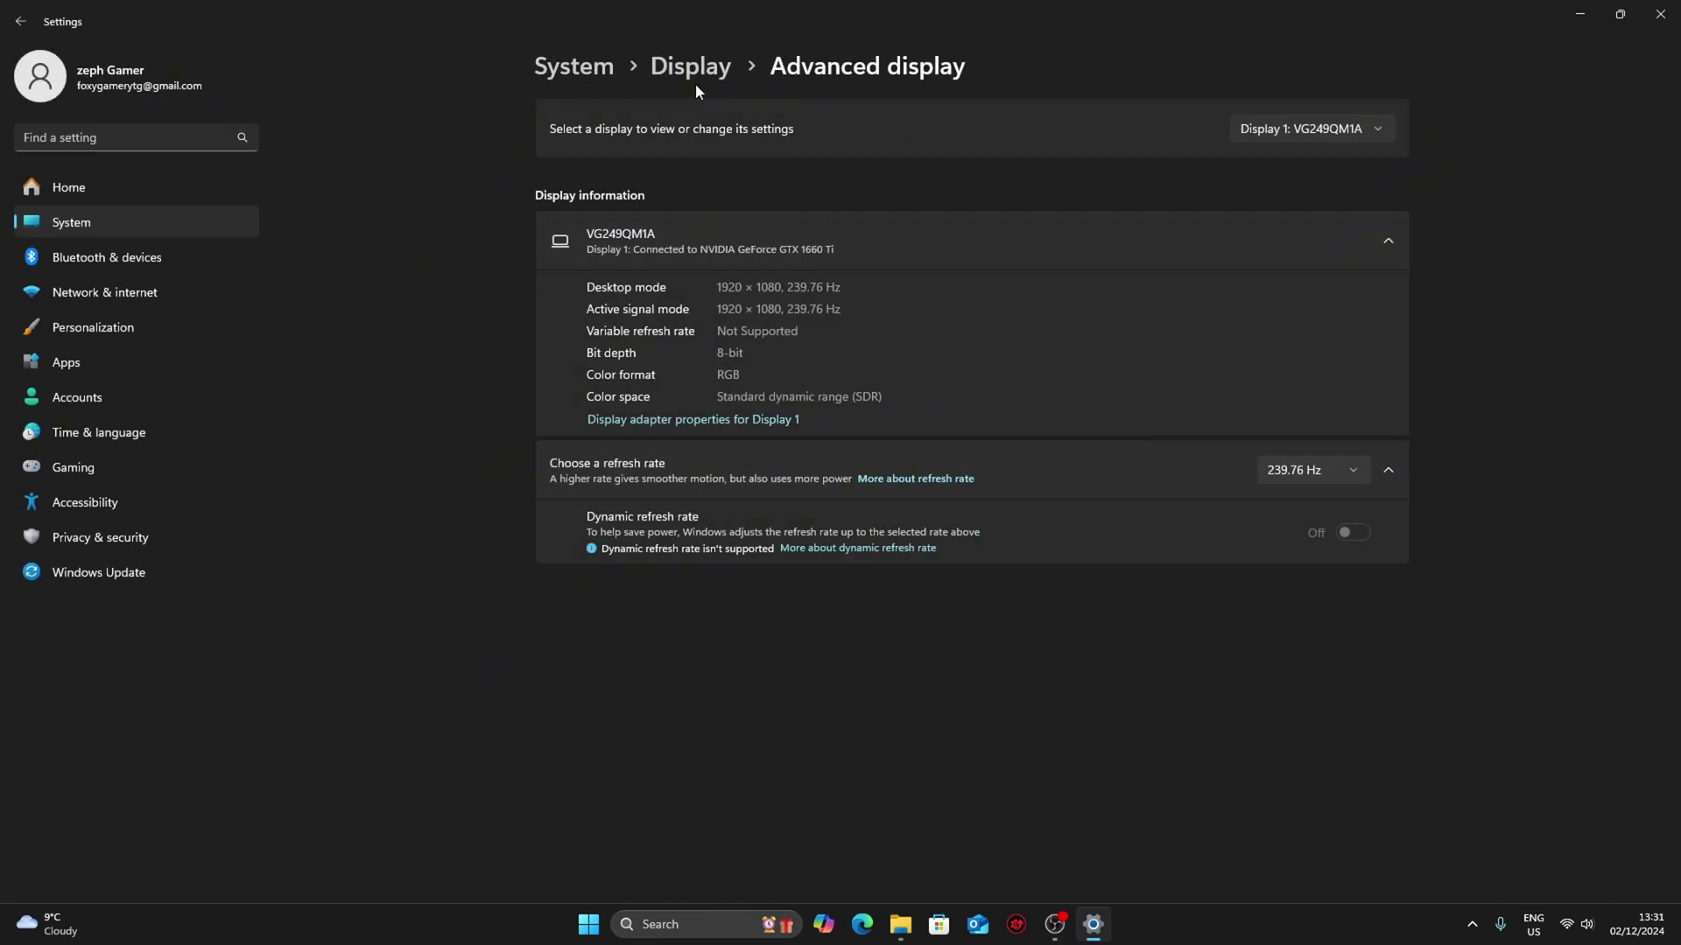
Step: Return to Display and open the per-app Graphics page
left_click(695, 82)
scroll(1299, 517, "down", 2)
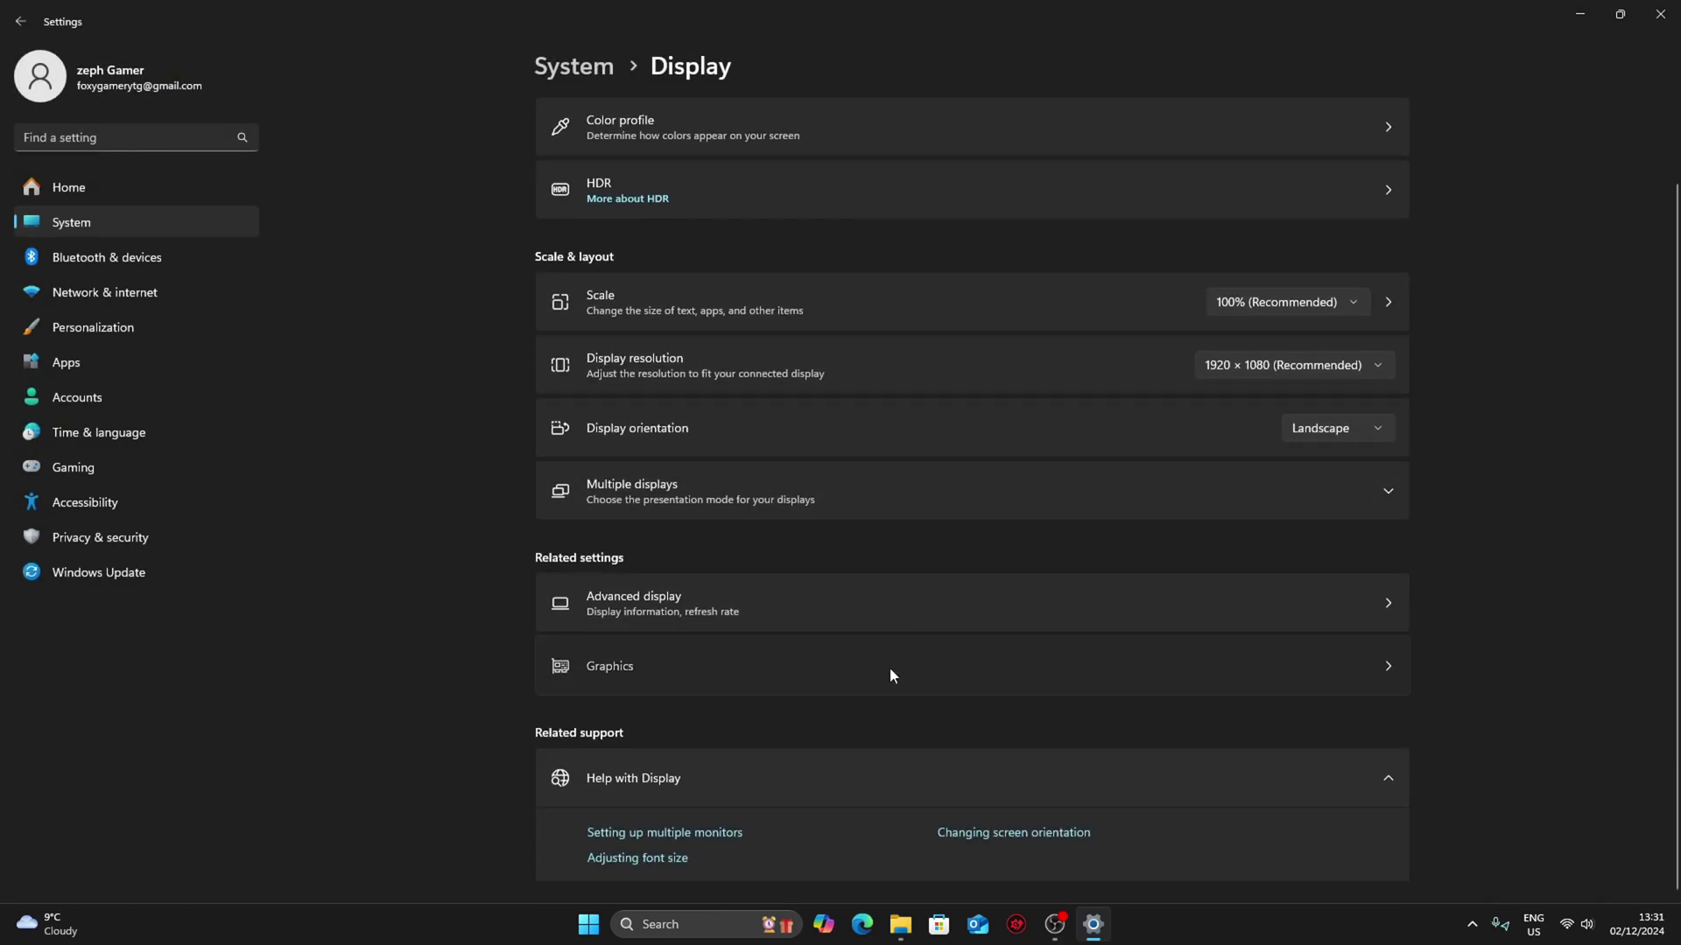
left_click(890, 674)
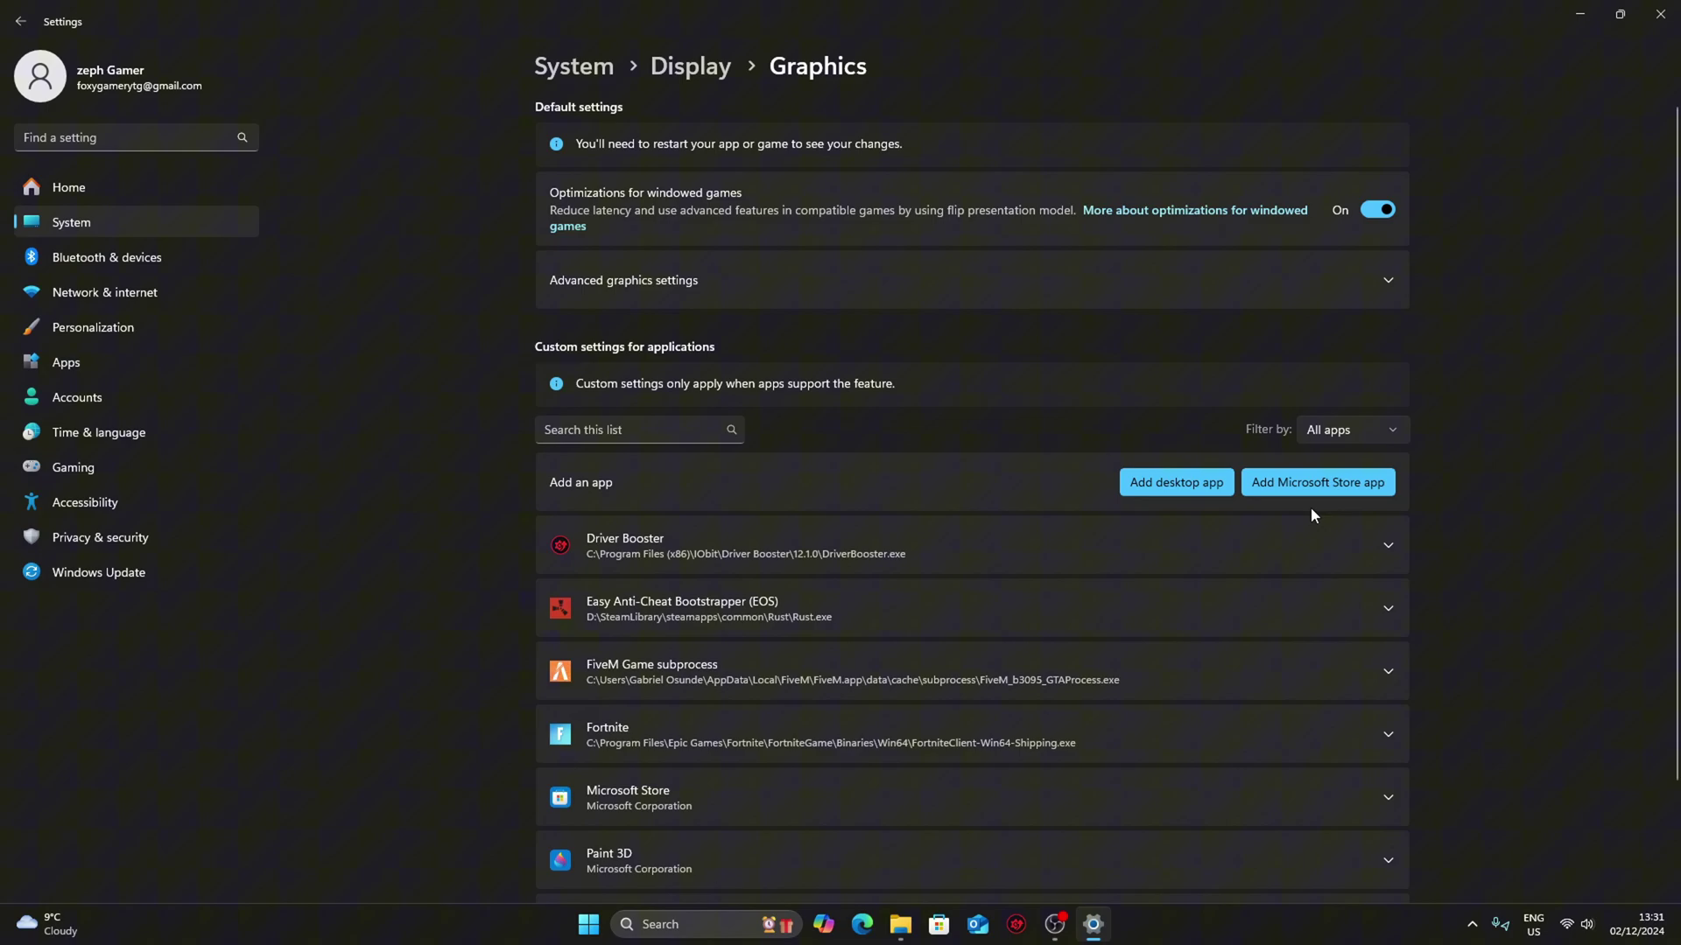
Step: Add a desktop app, browsing to C:\Program Files\Epic Games\Fortnite\FortniteGame\Binaries\Win64
left_click(1178, 484)
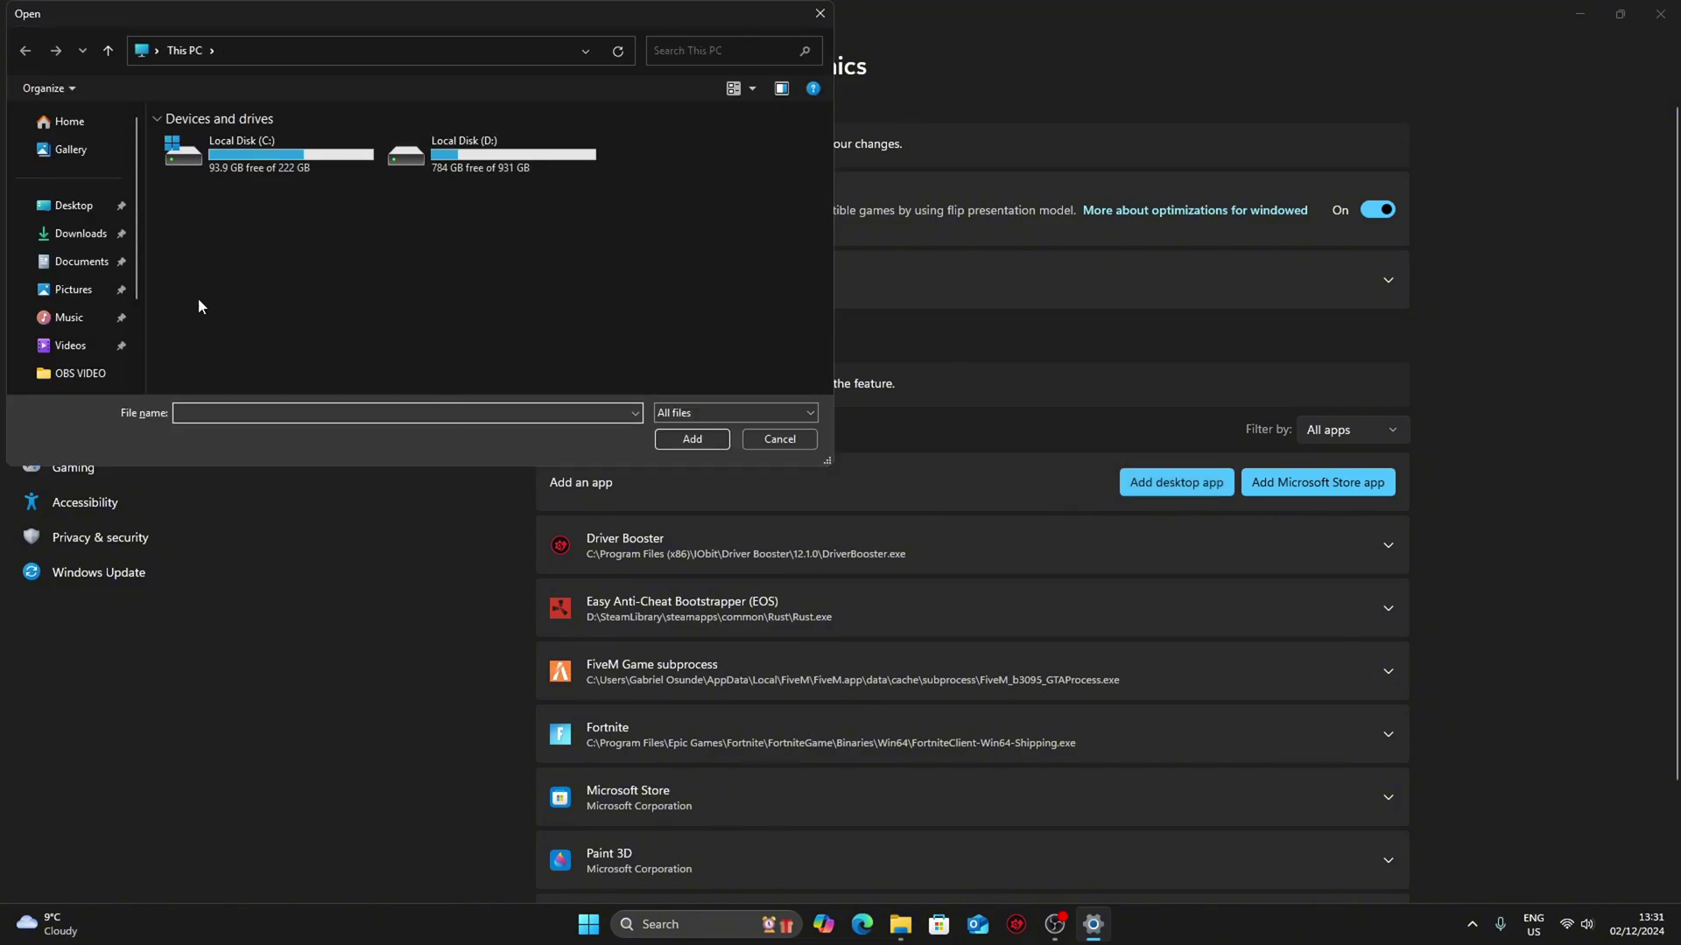
double_click(286, 159)
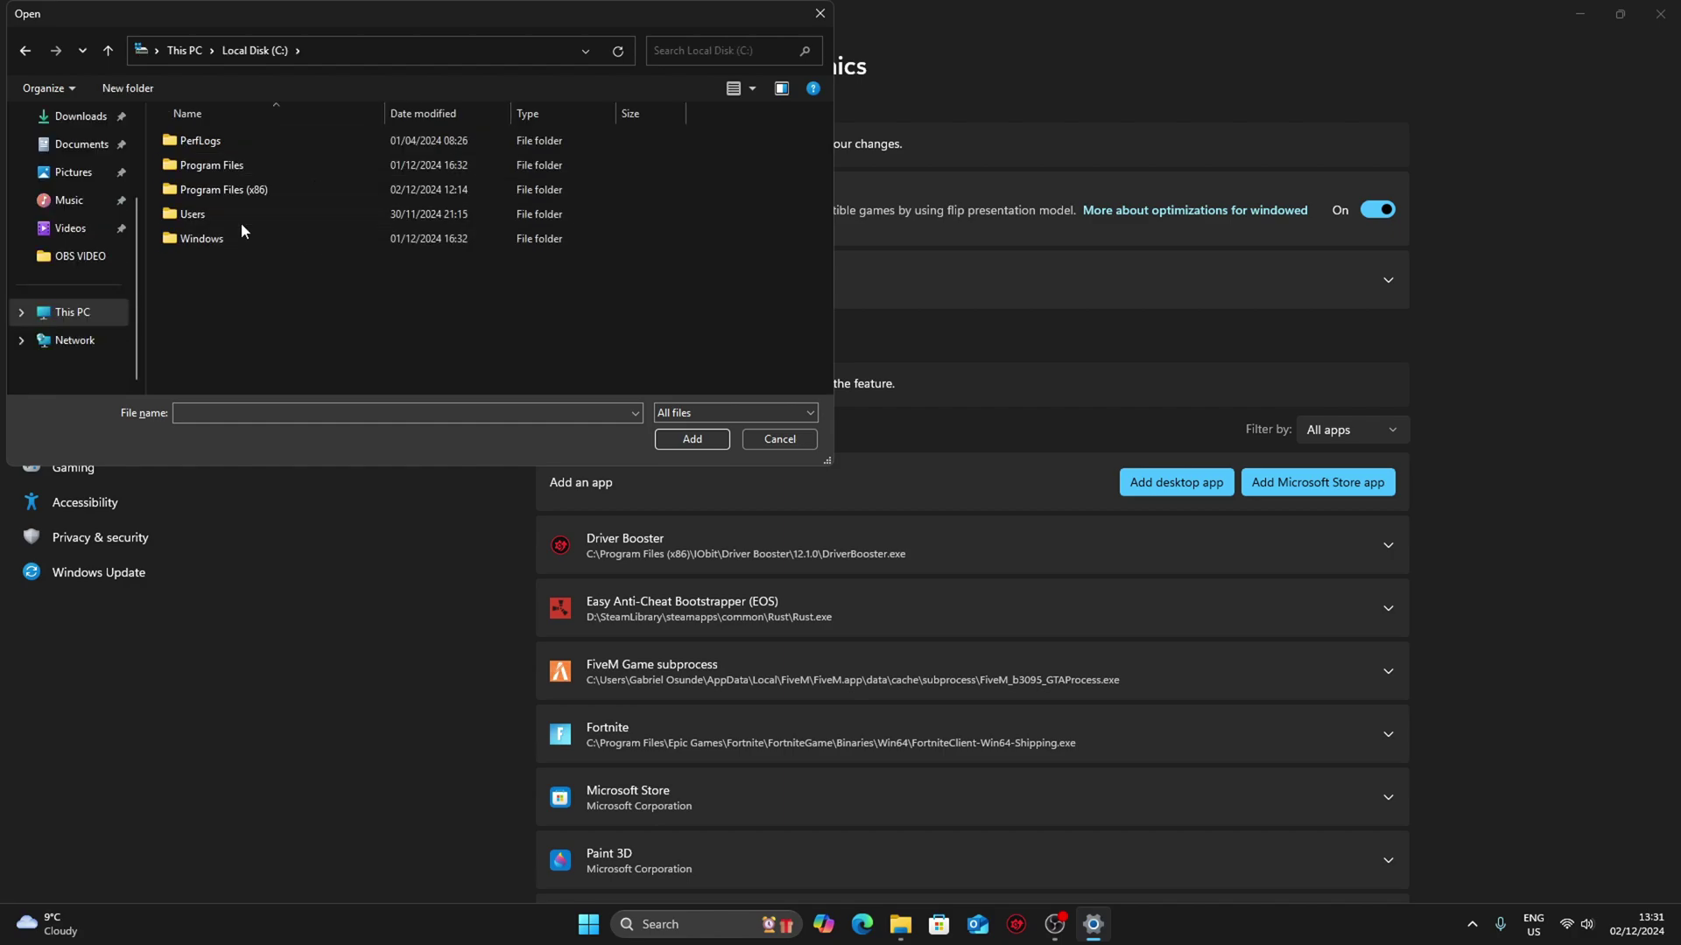
double_click(230, 167)
double_click(230, 168)
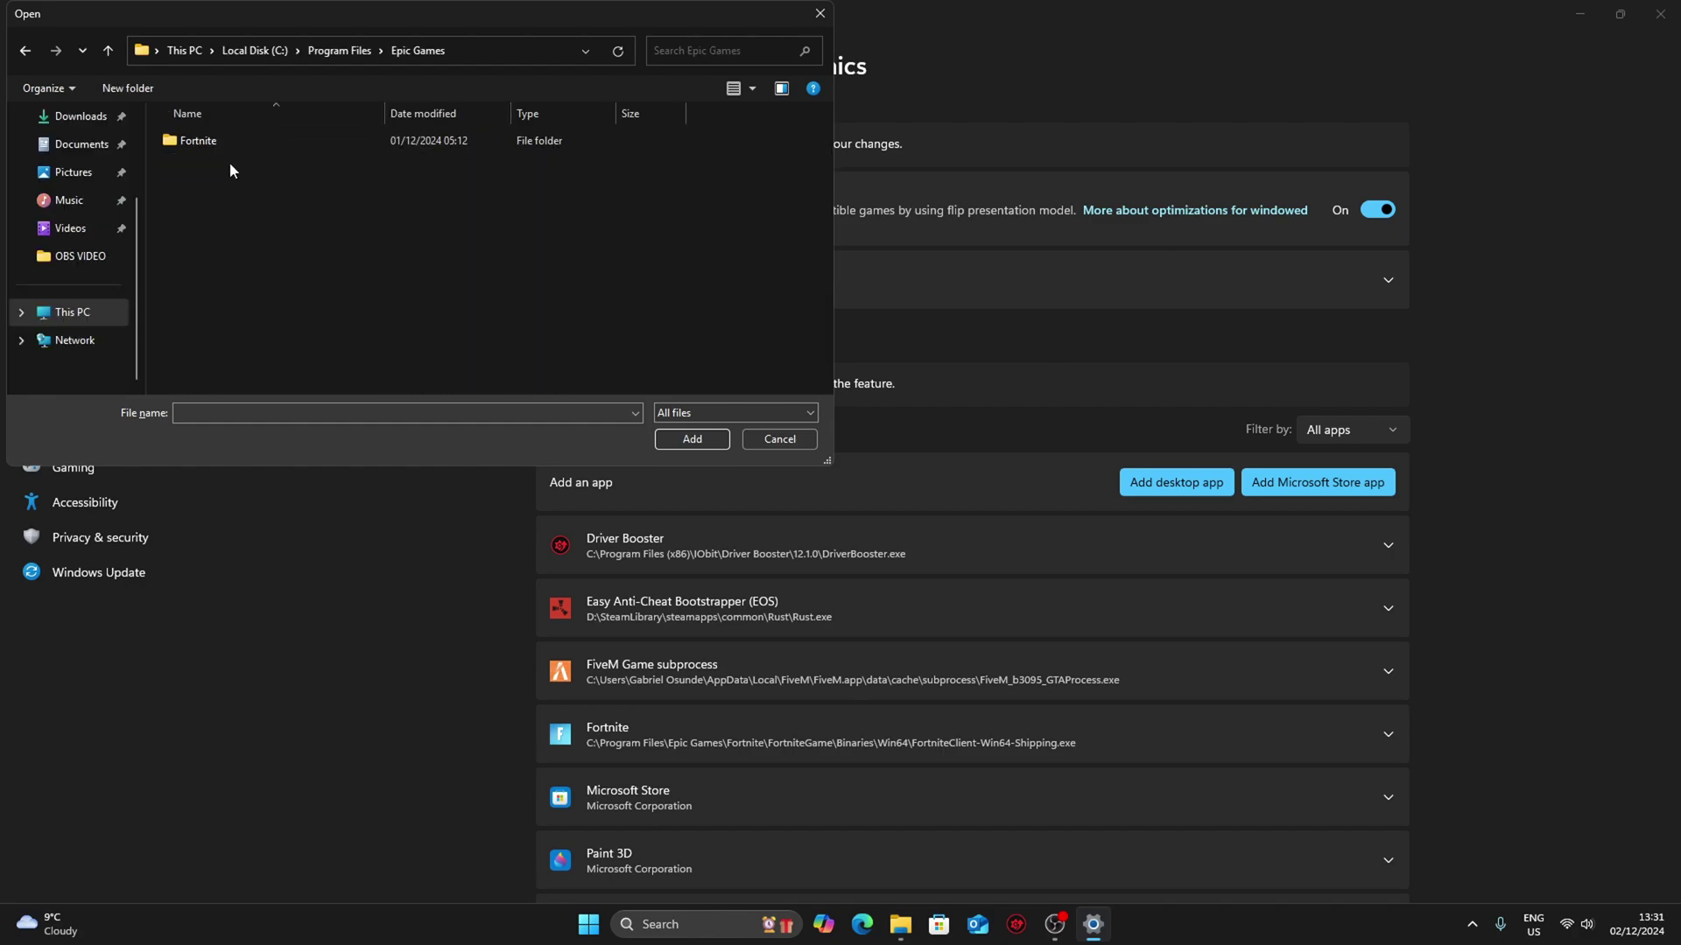
double_click(225, 141)
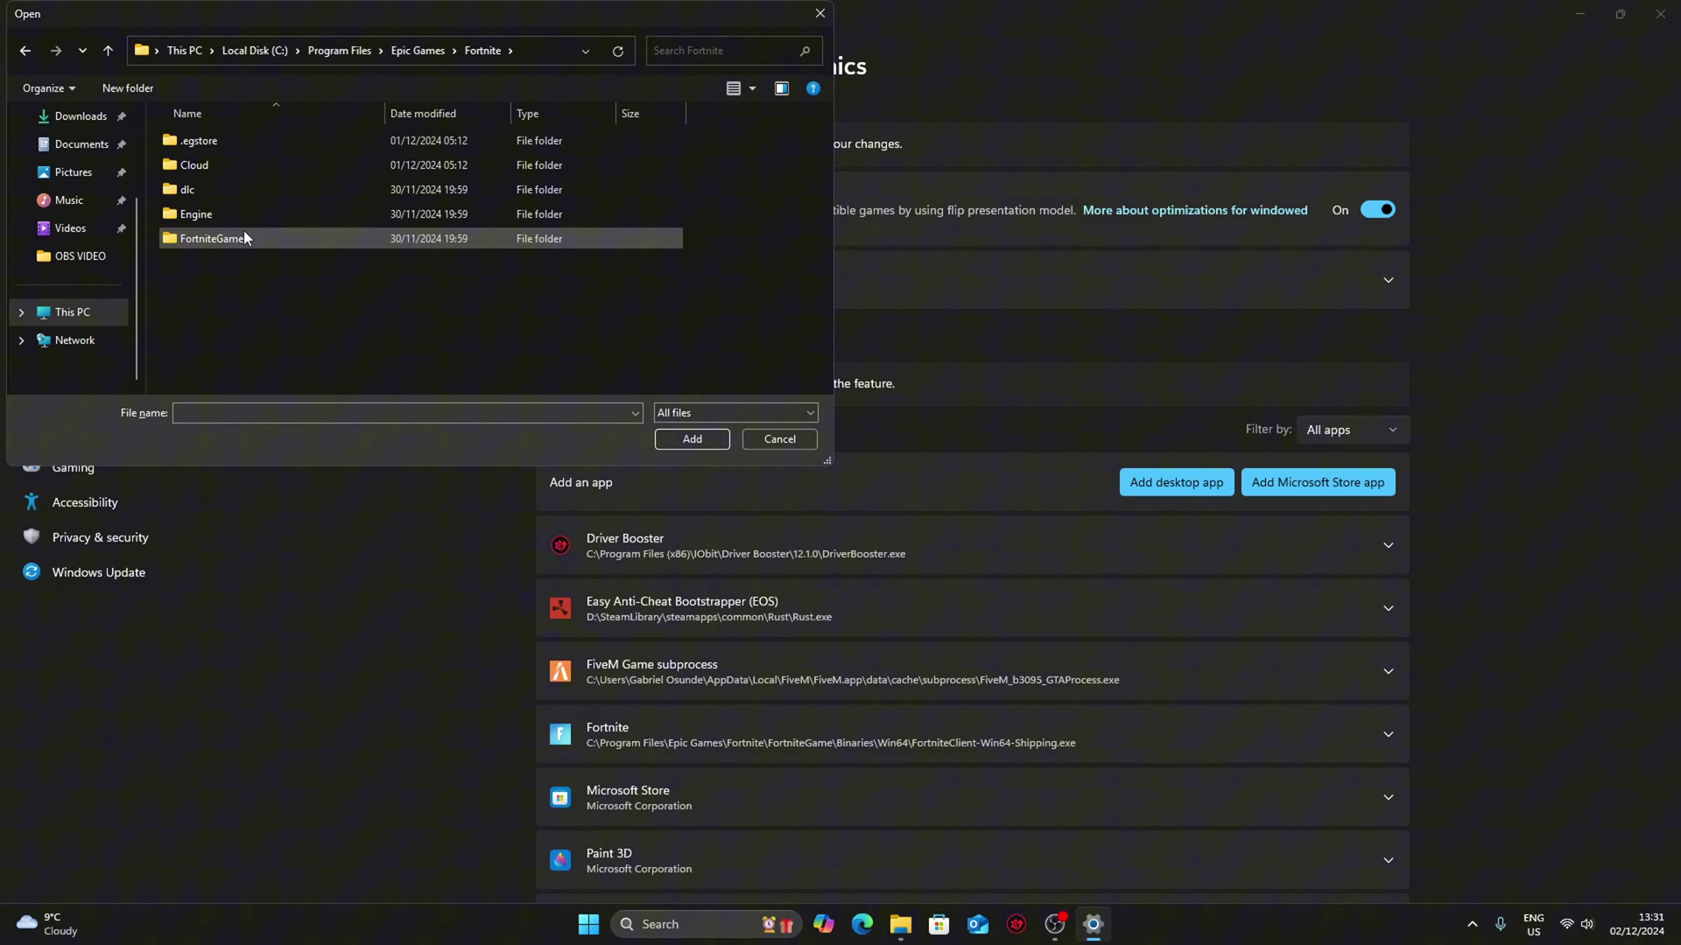
double_click(245, 234)
double_click(216, 147)
double_click(214, 149)
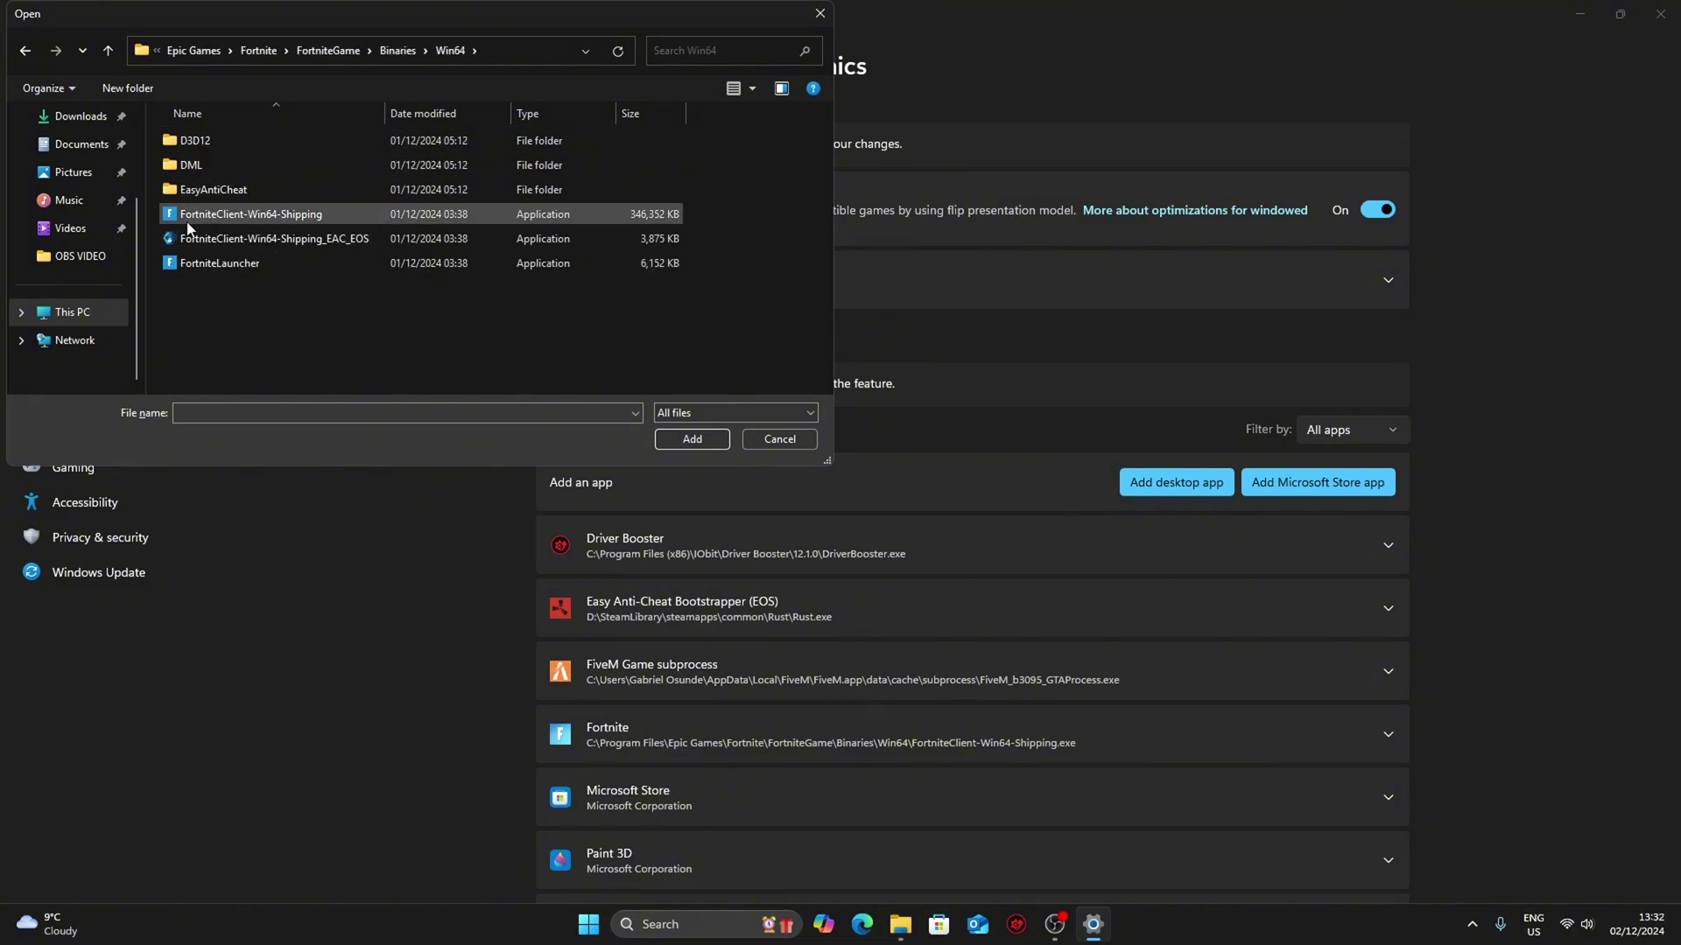
Step: Add FortniteClient-Win64-Shipping and set its GPU preference to High Performance (GTX 1660 Ti)
left_click(390, 214)
left_click(750, 441)
left_click(1188, 716)
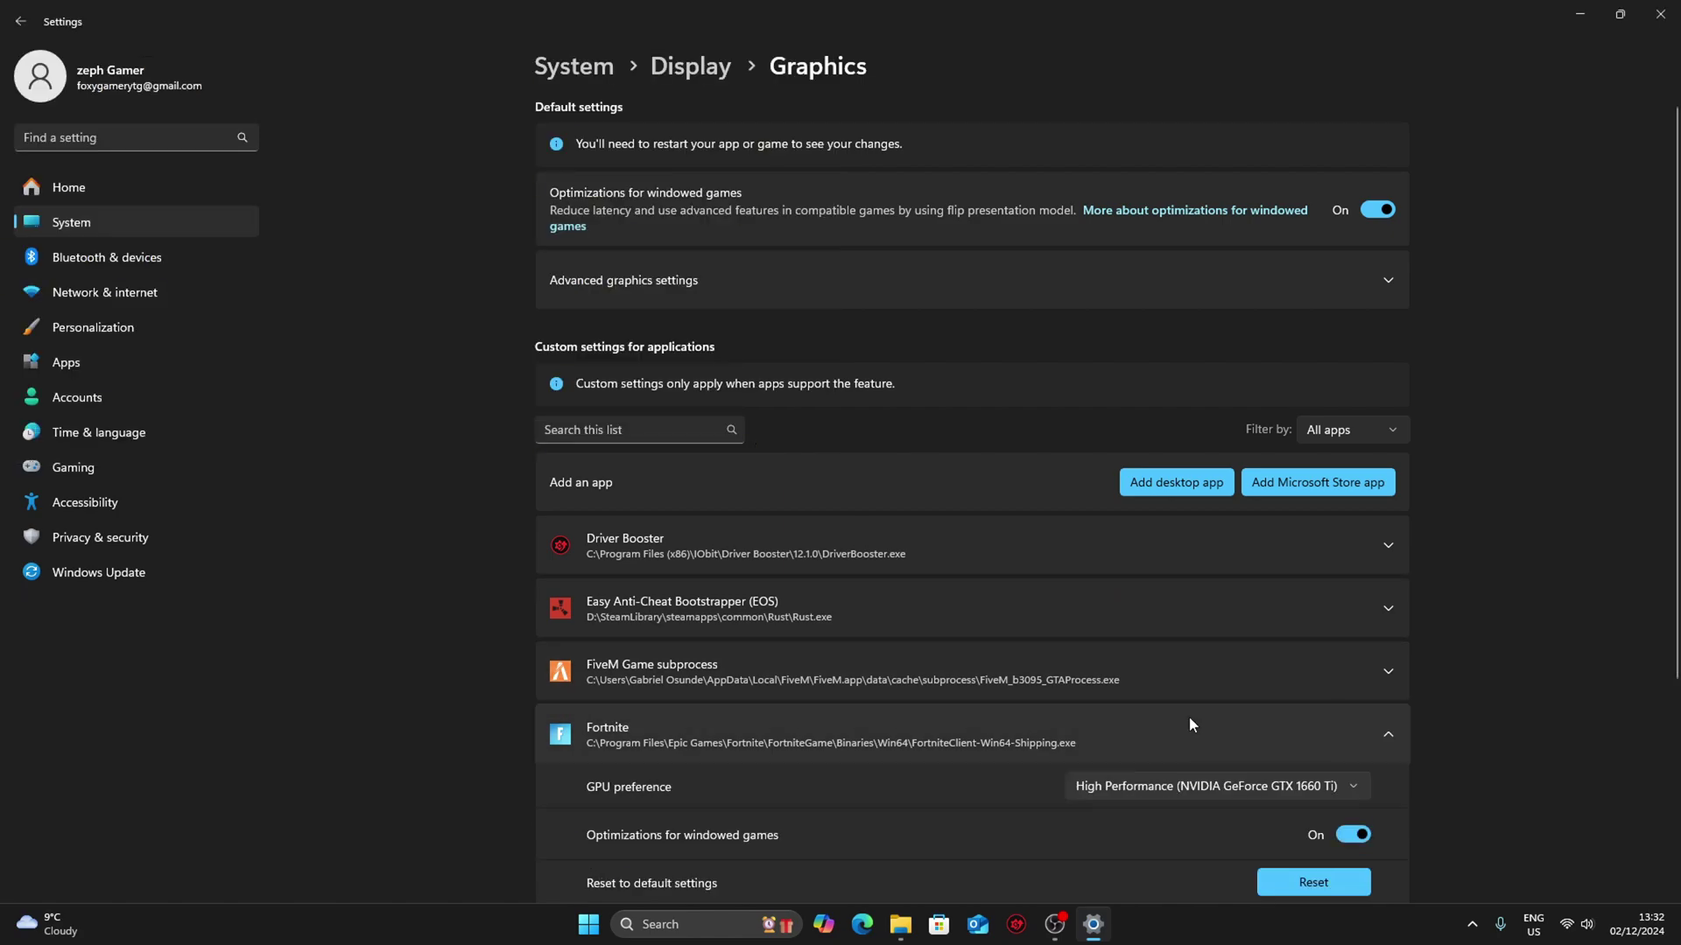
scroll(1187, 683, "down", 3)
left_click(1208, 544)
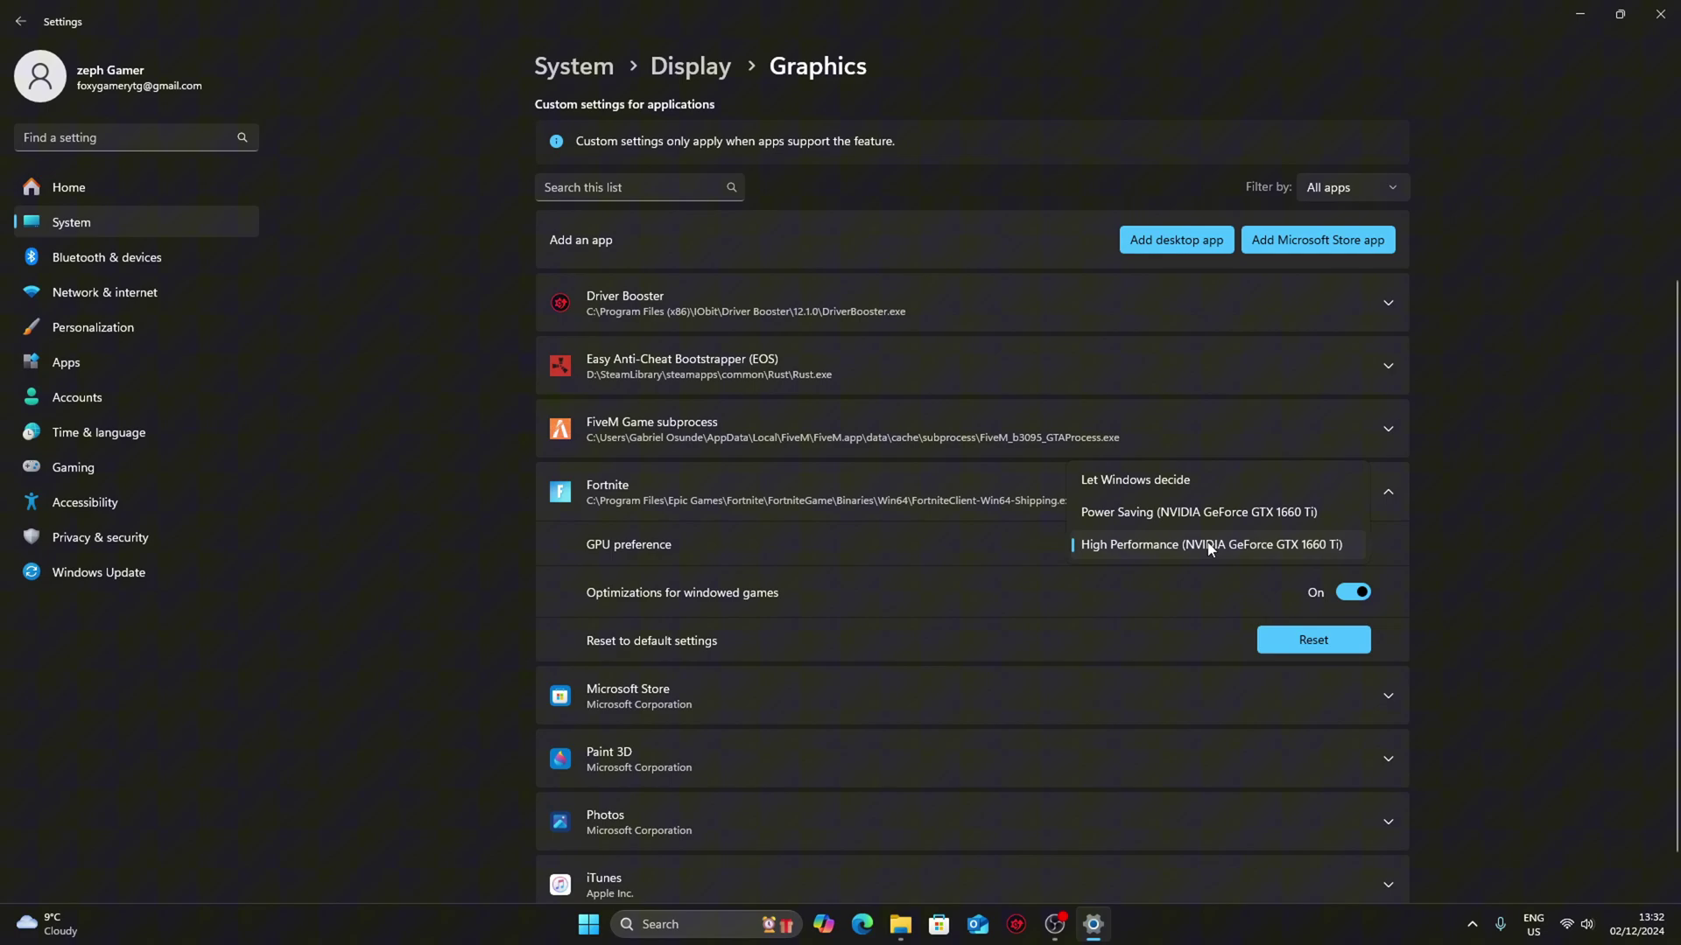
left_click(806, 420)
Step: Check that hardware-accelerated GPU scheduling is on in Advanced graphics settings
scroll(937, 187, "up", 3)
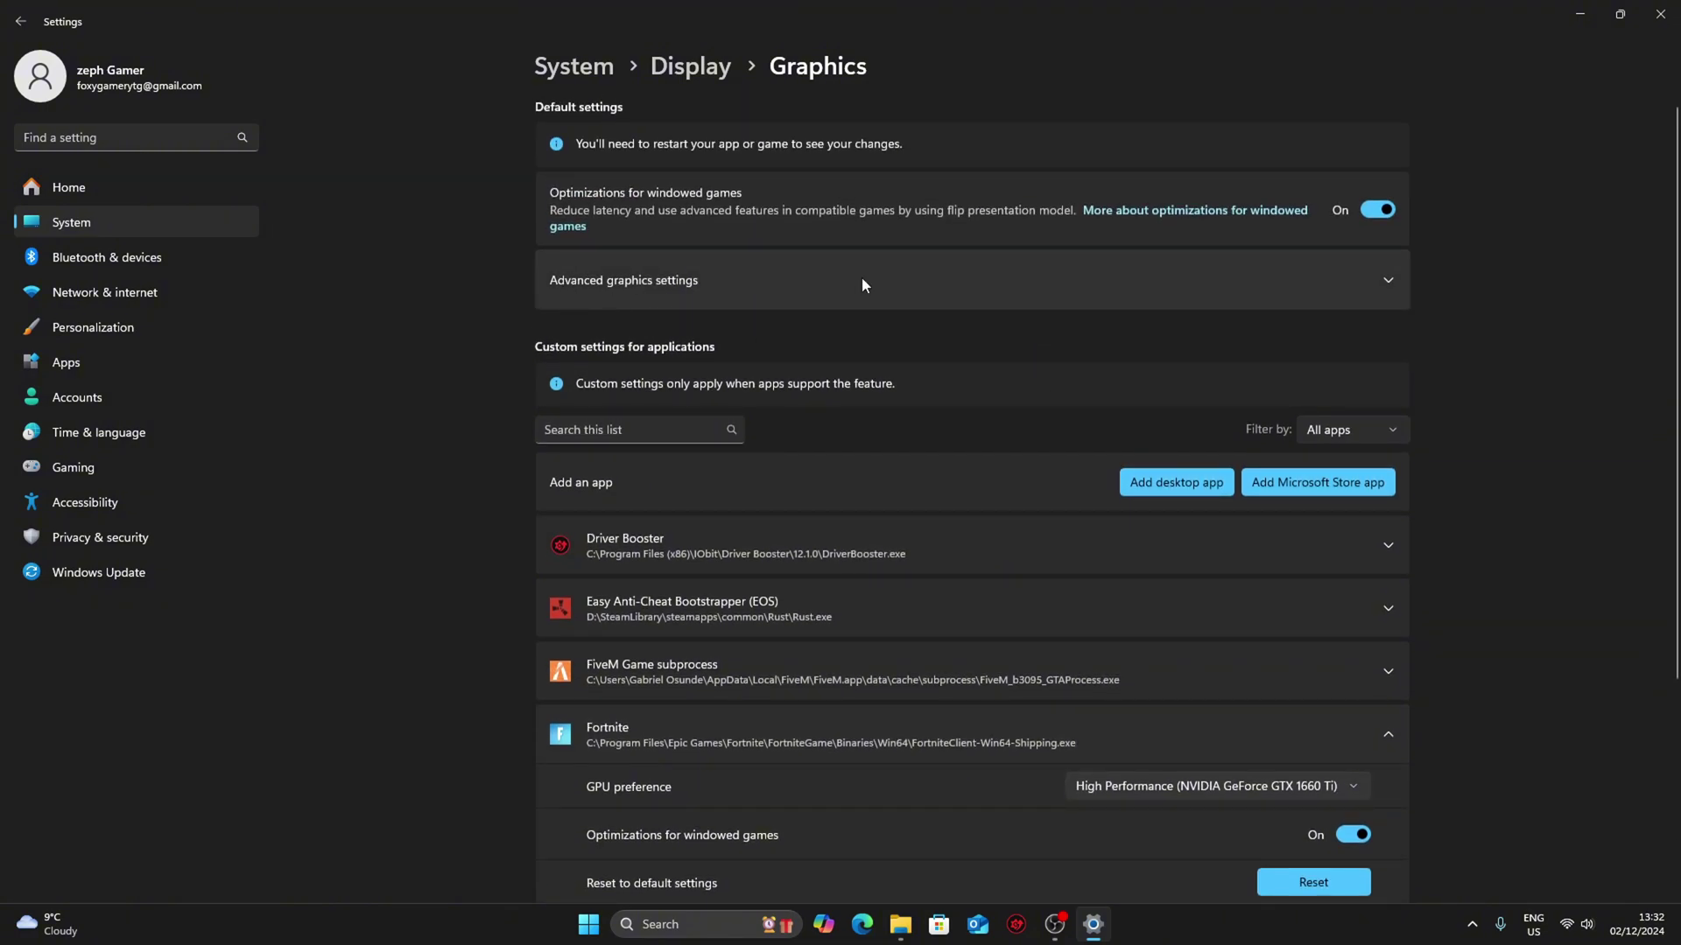
left_click(1379, 287)
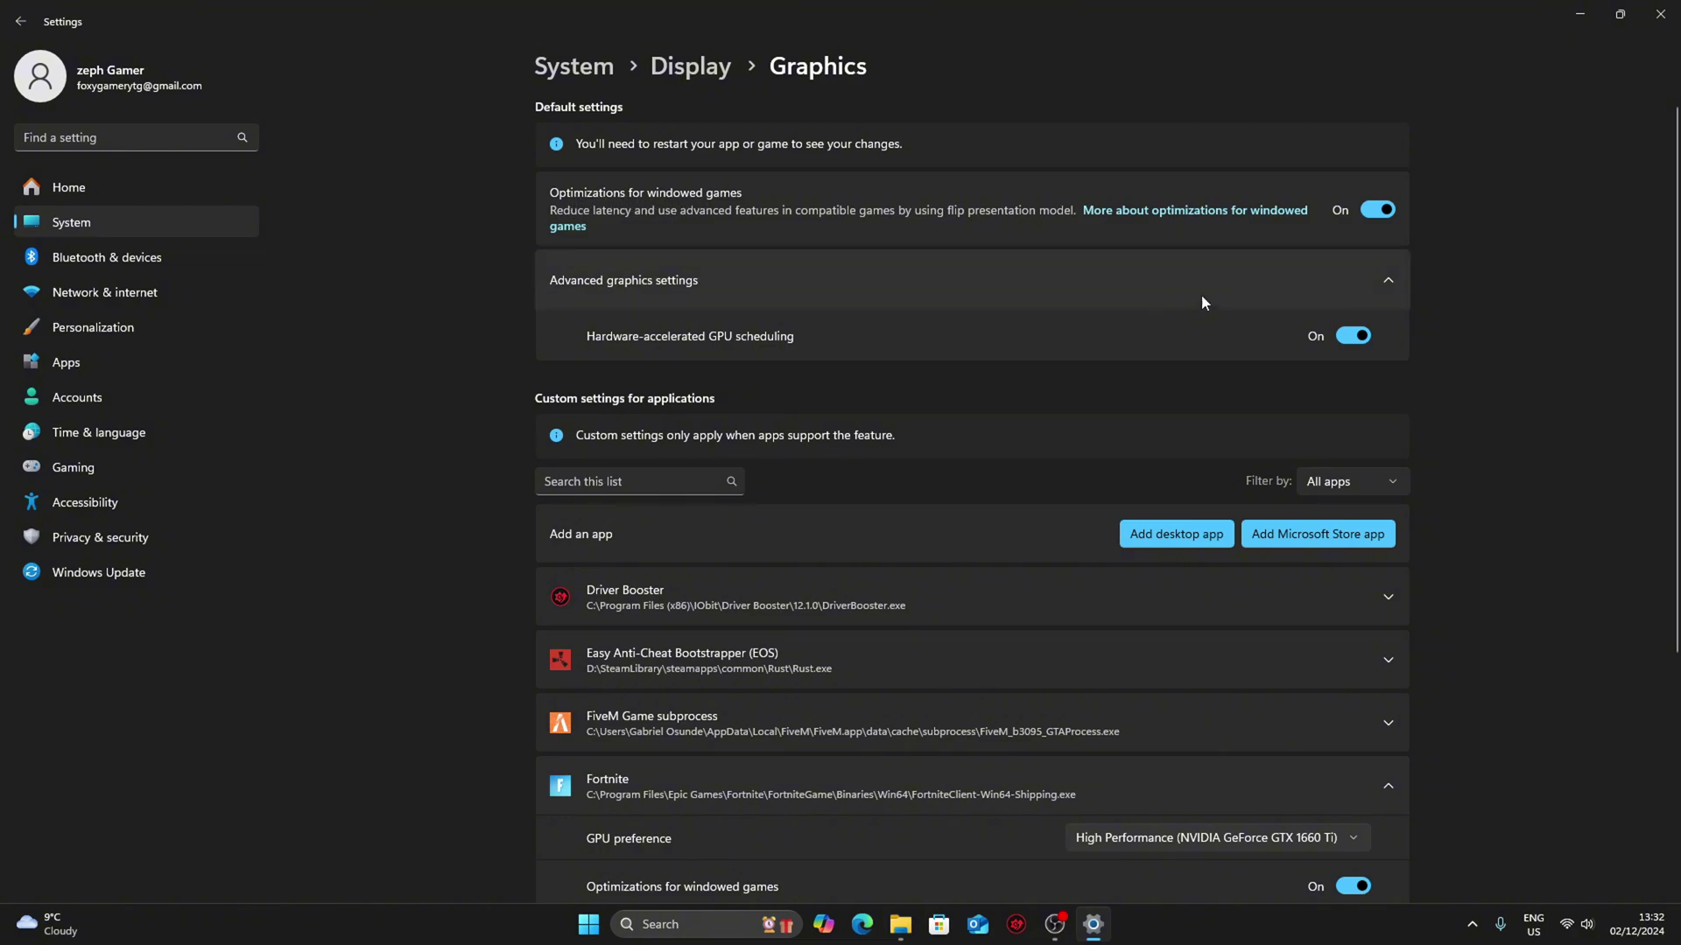
scroll(1186, 619, "down", 4)
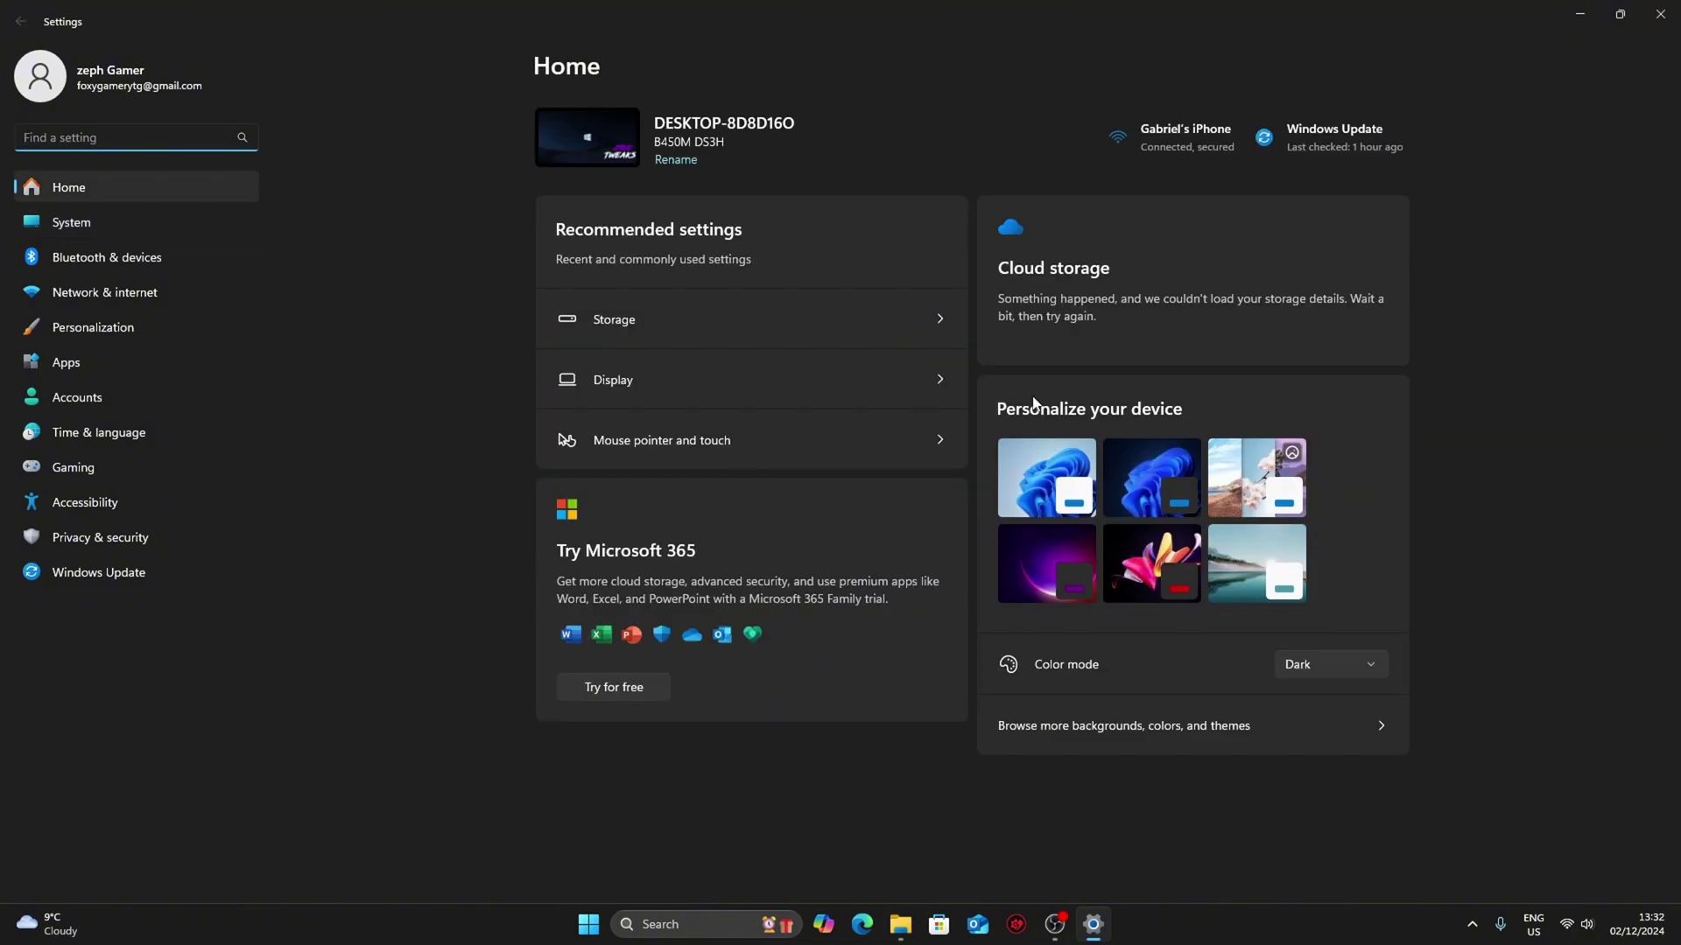
Step: Delete the 3.72 GB of selected temporary files from drive C storage
left_click(168, 223)
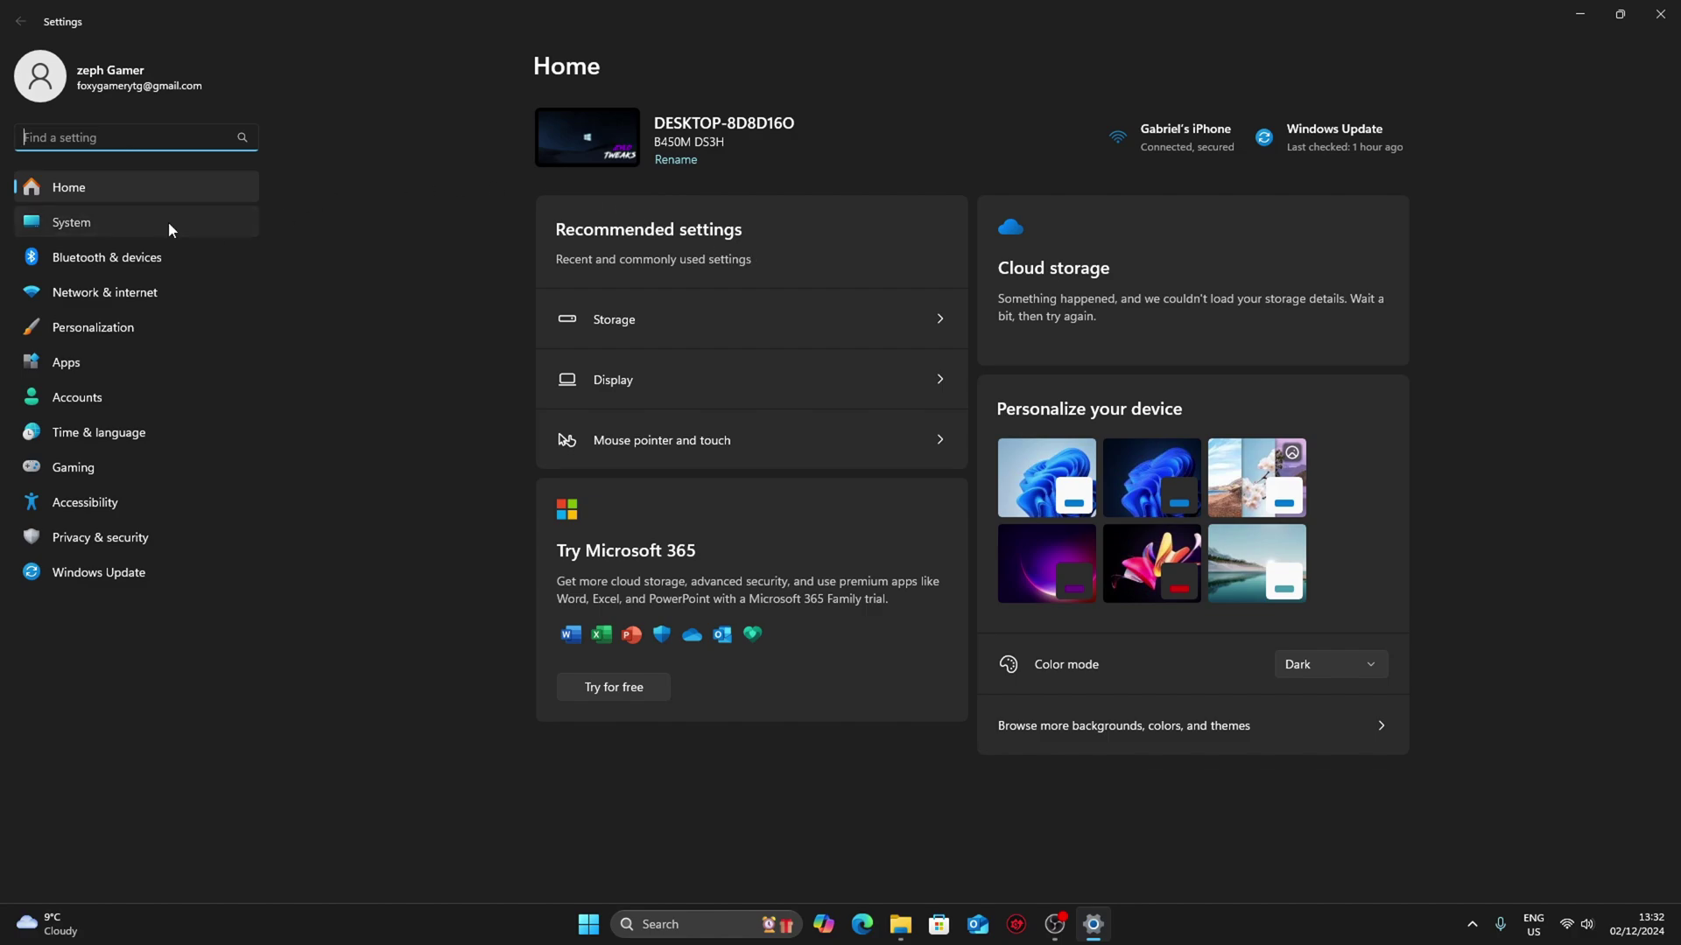
left_click(652, 554)
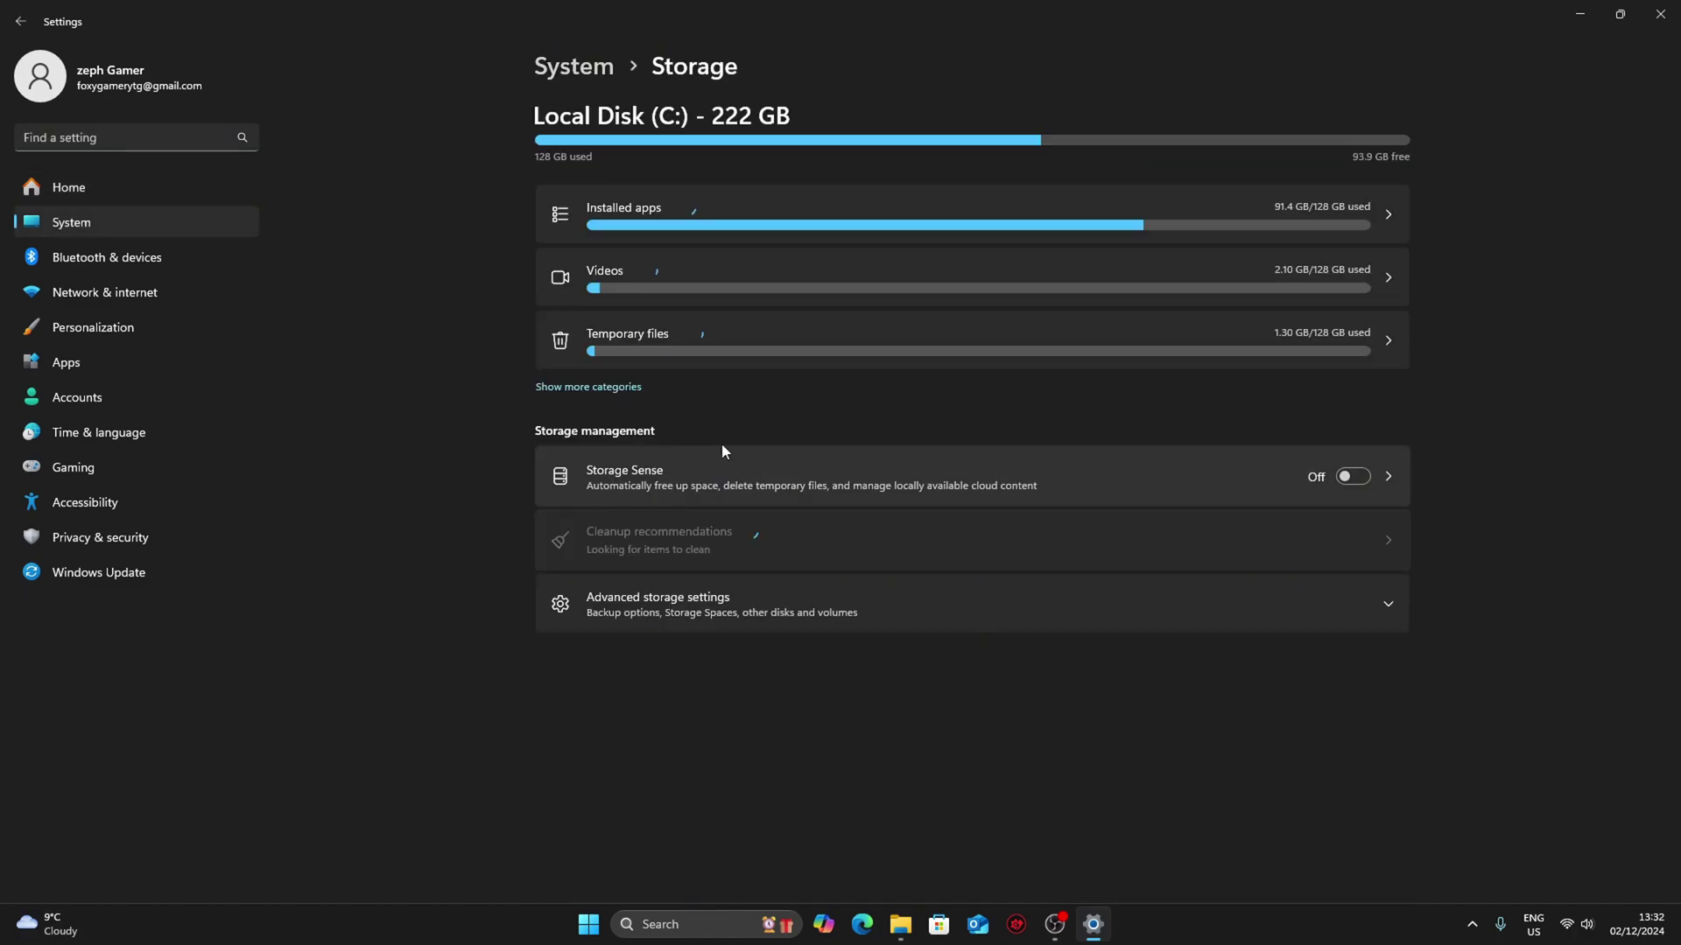
left_click(669, 337)
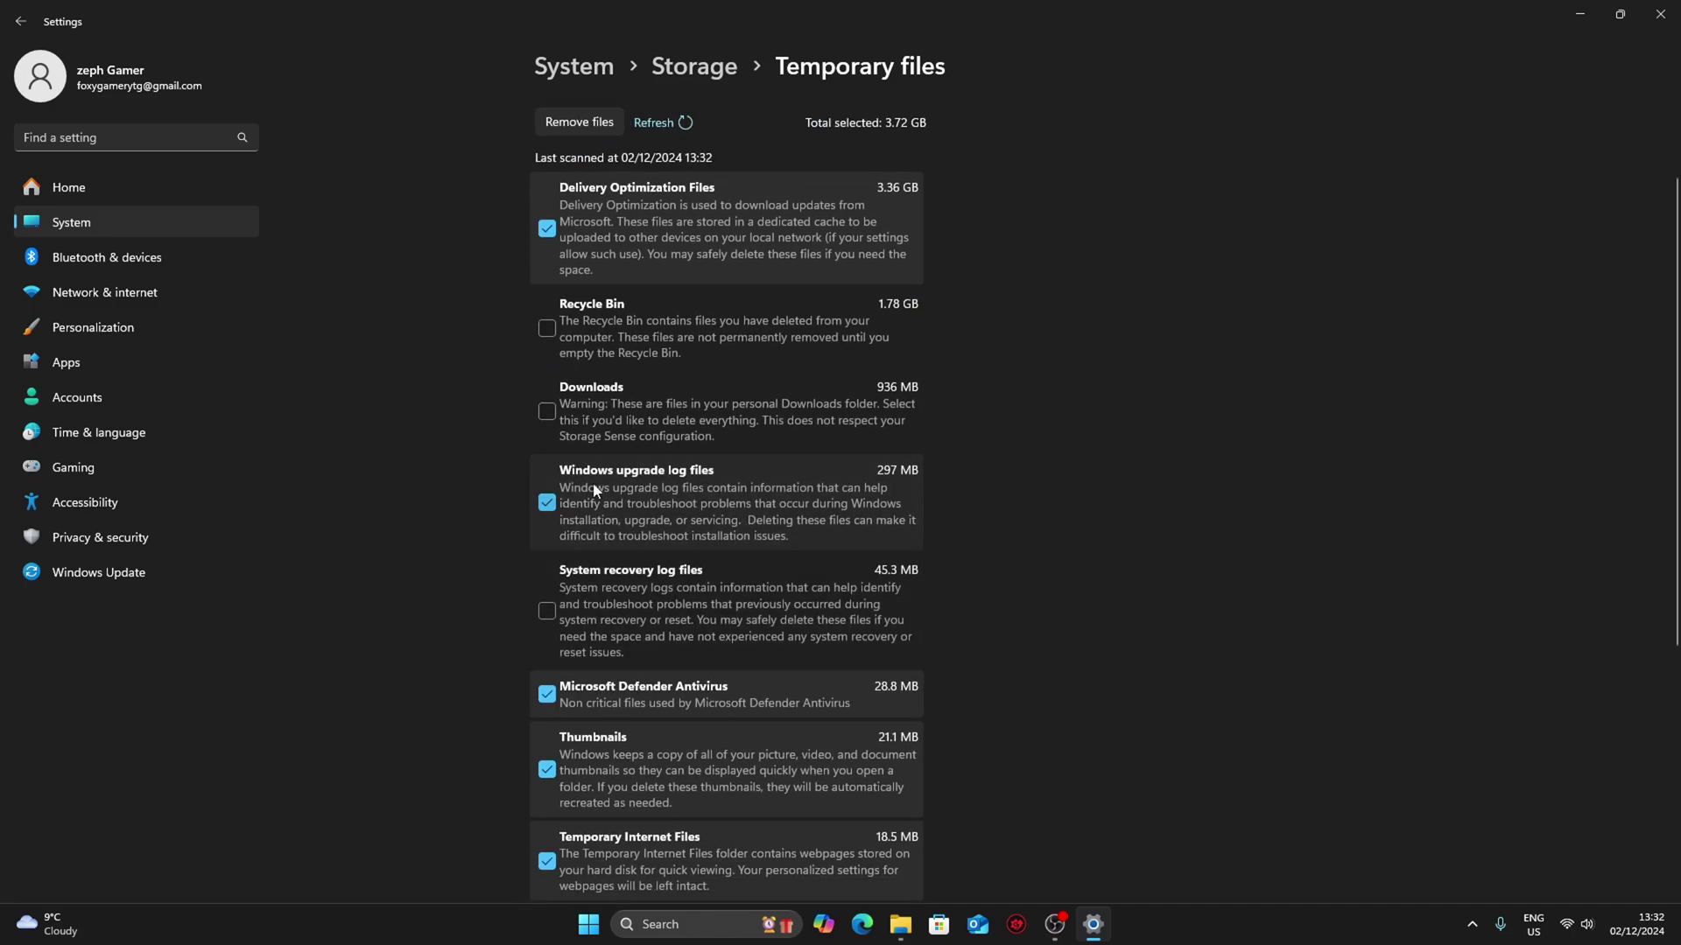
scroll(663, 509, "down", 5)
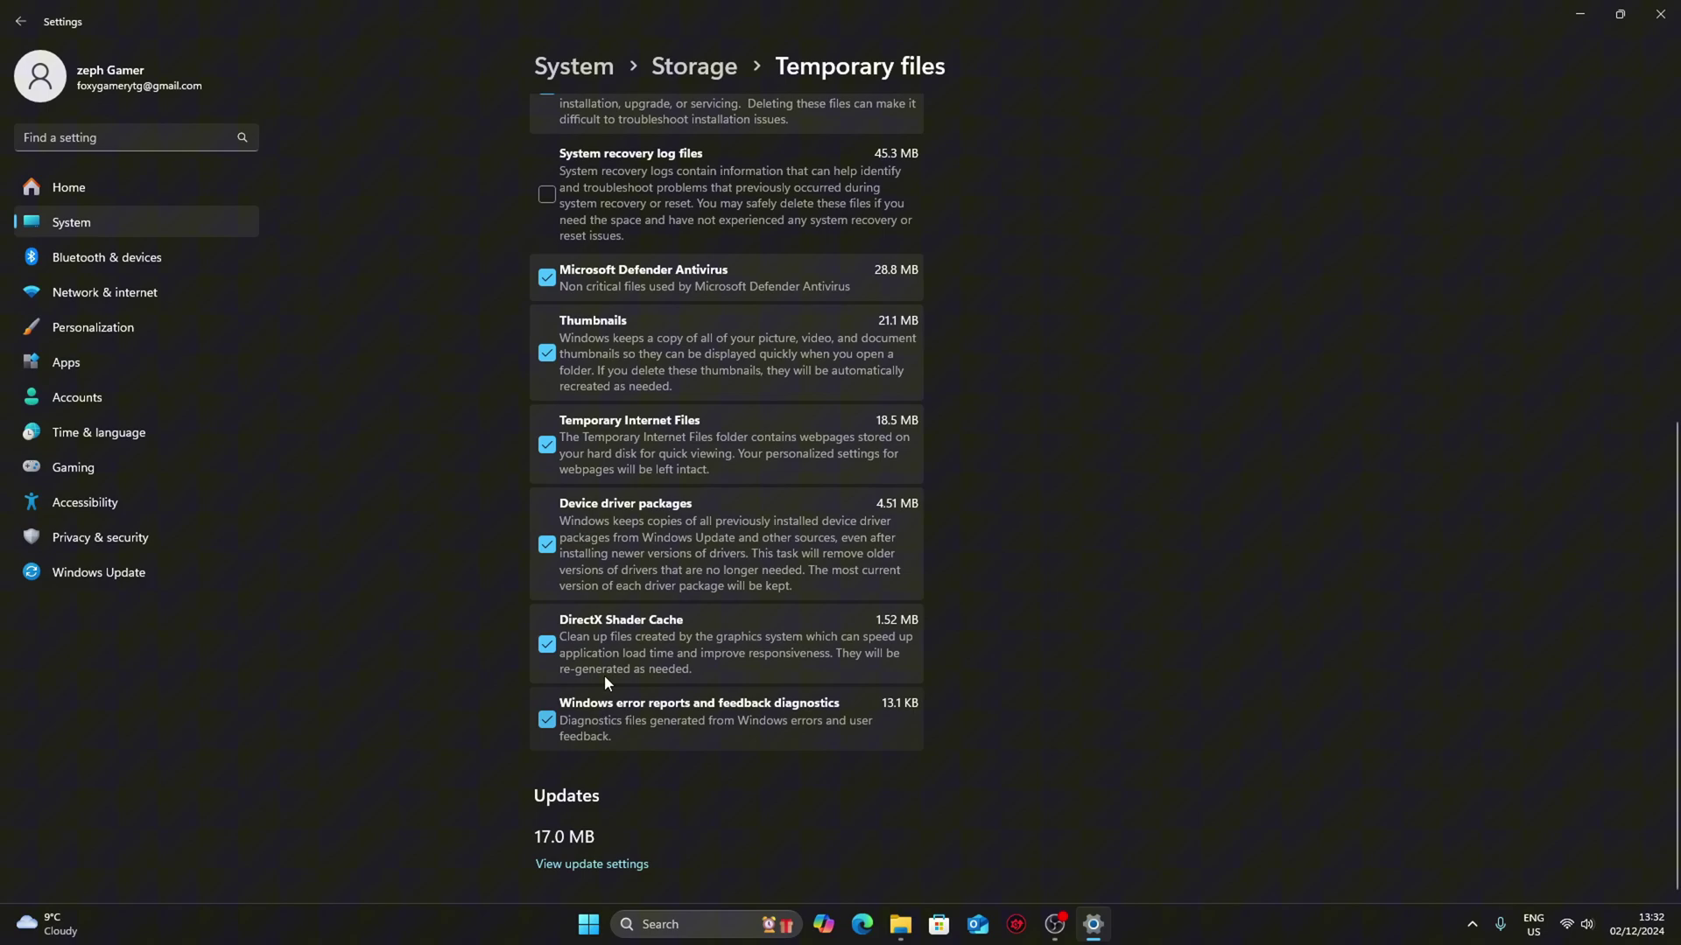
scroll(875, 506, "up", 6)
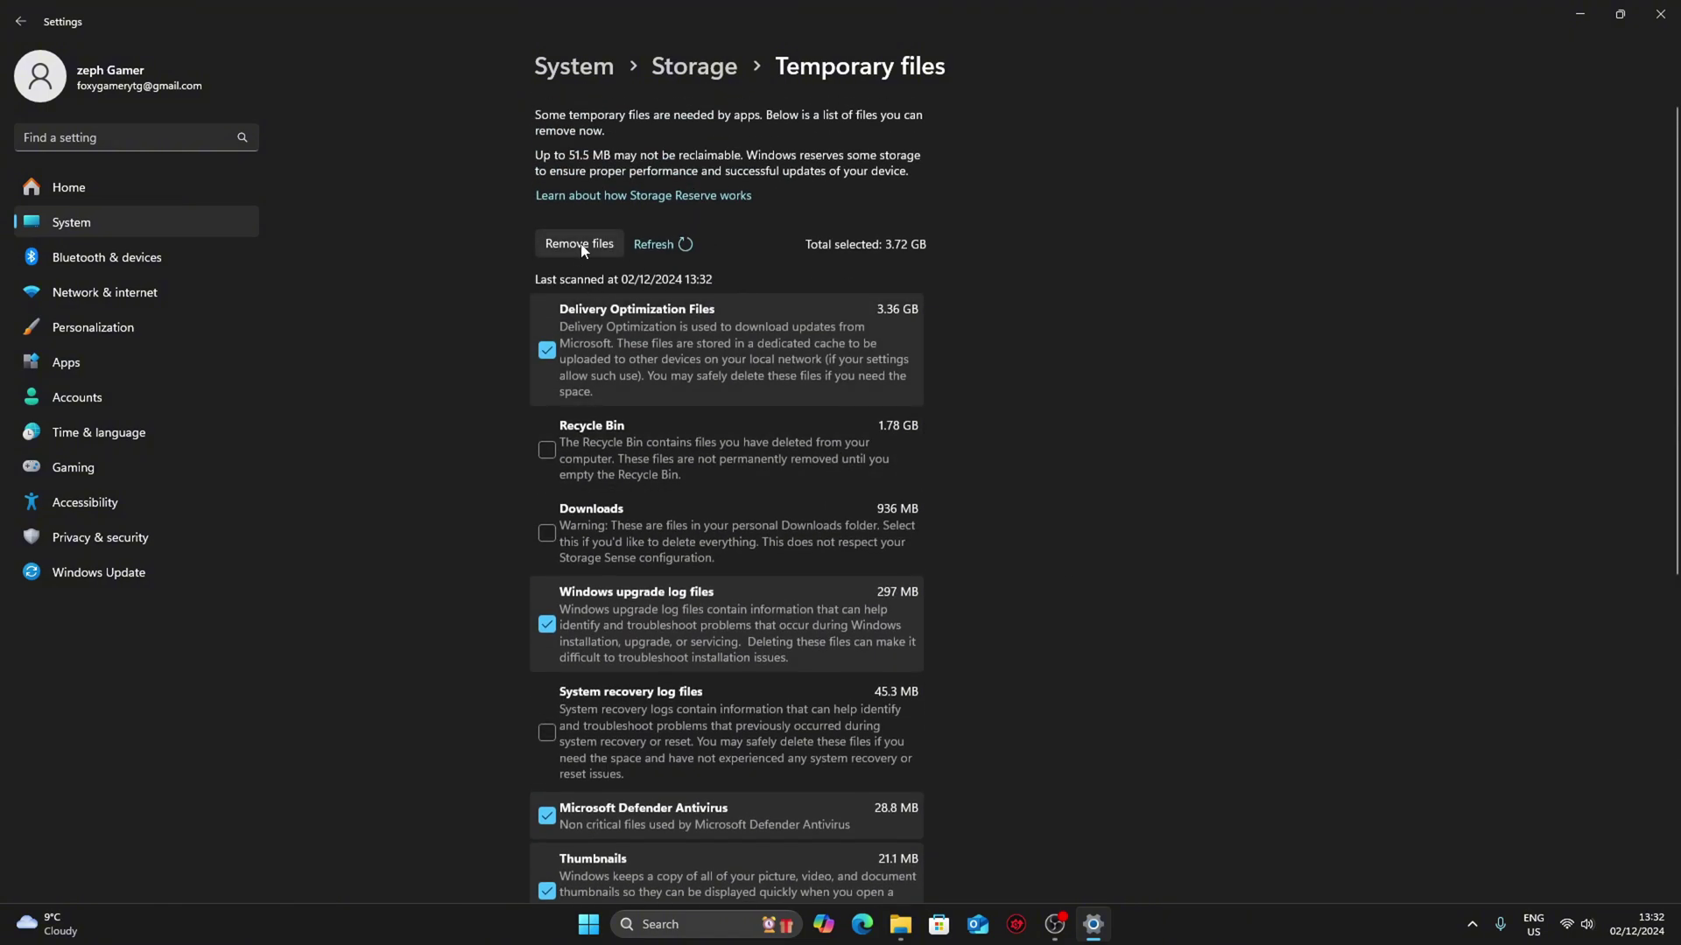
left_click(580, 244)
left_click(756, 505)
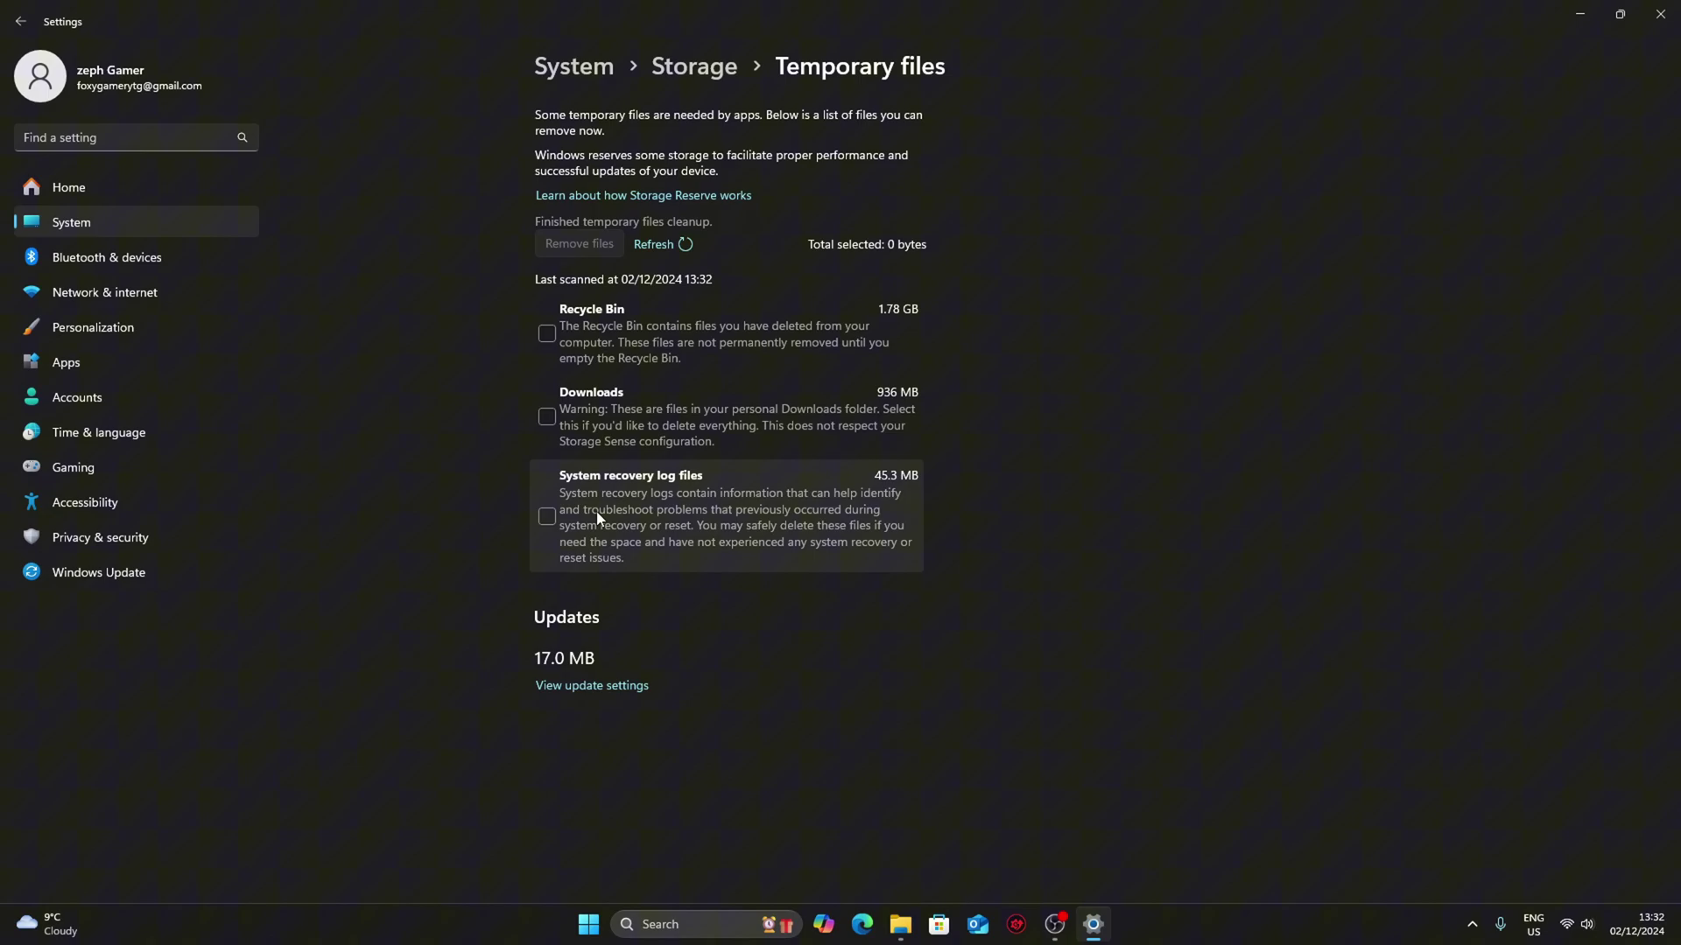
Step: Open System > Power and expand the Power Mode options
left_click(694, 67)
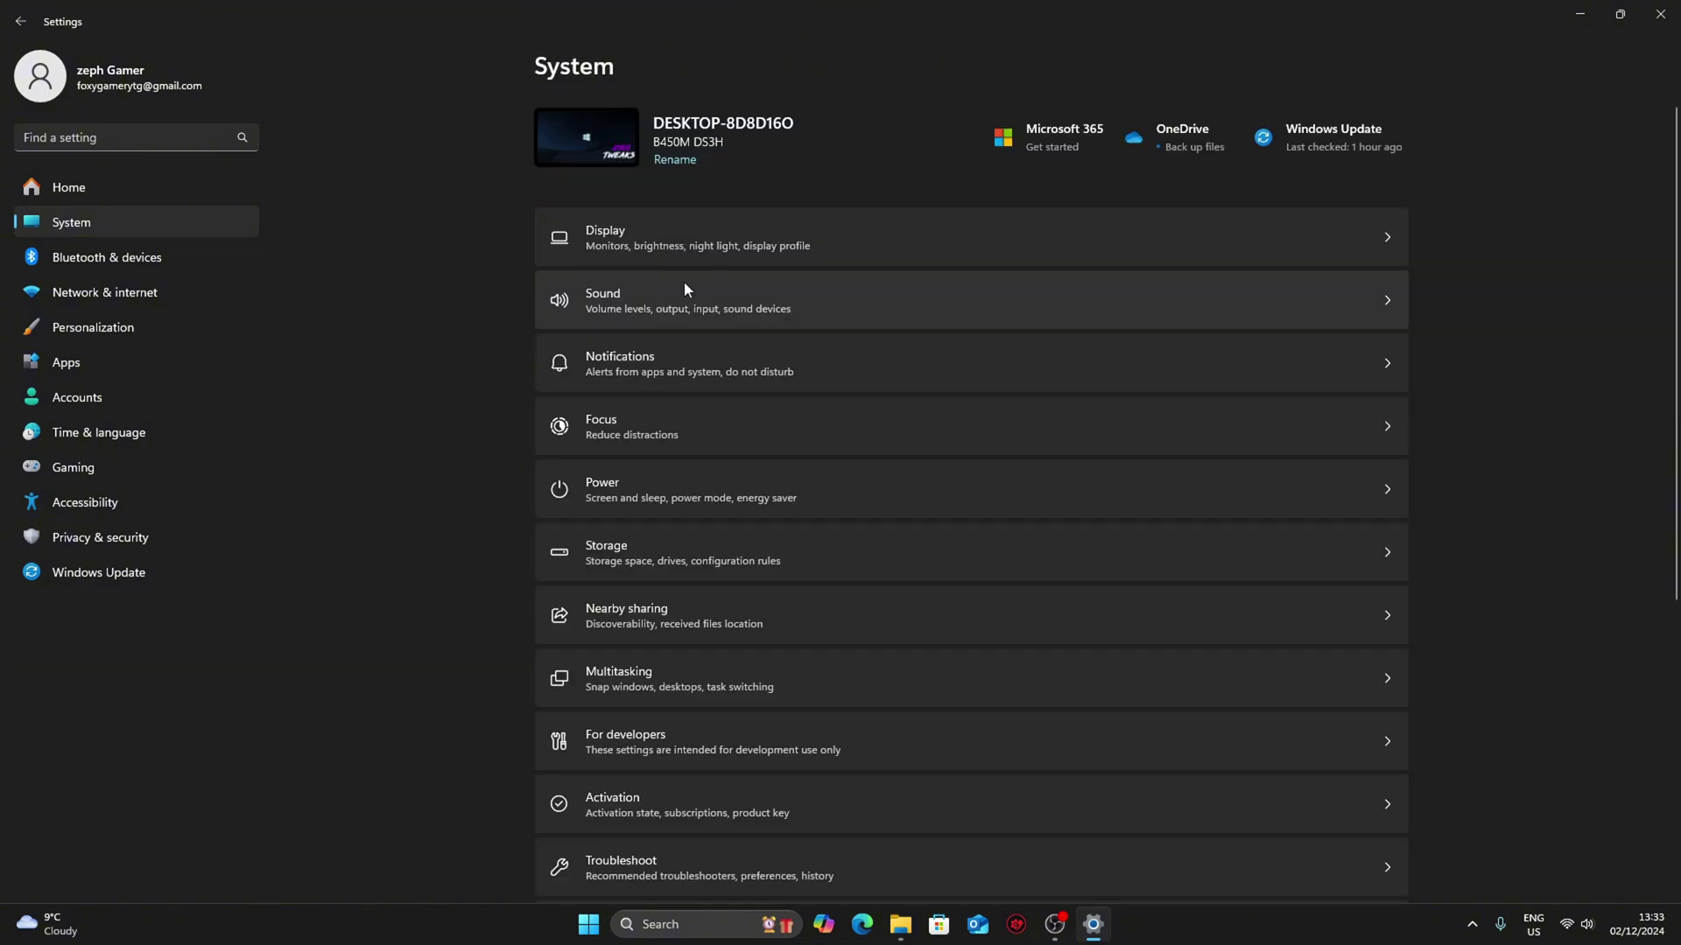
left_click(633, 479)
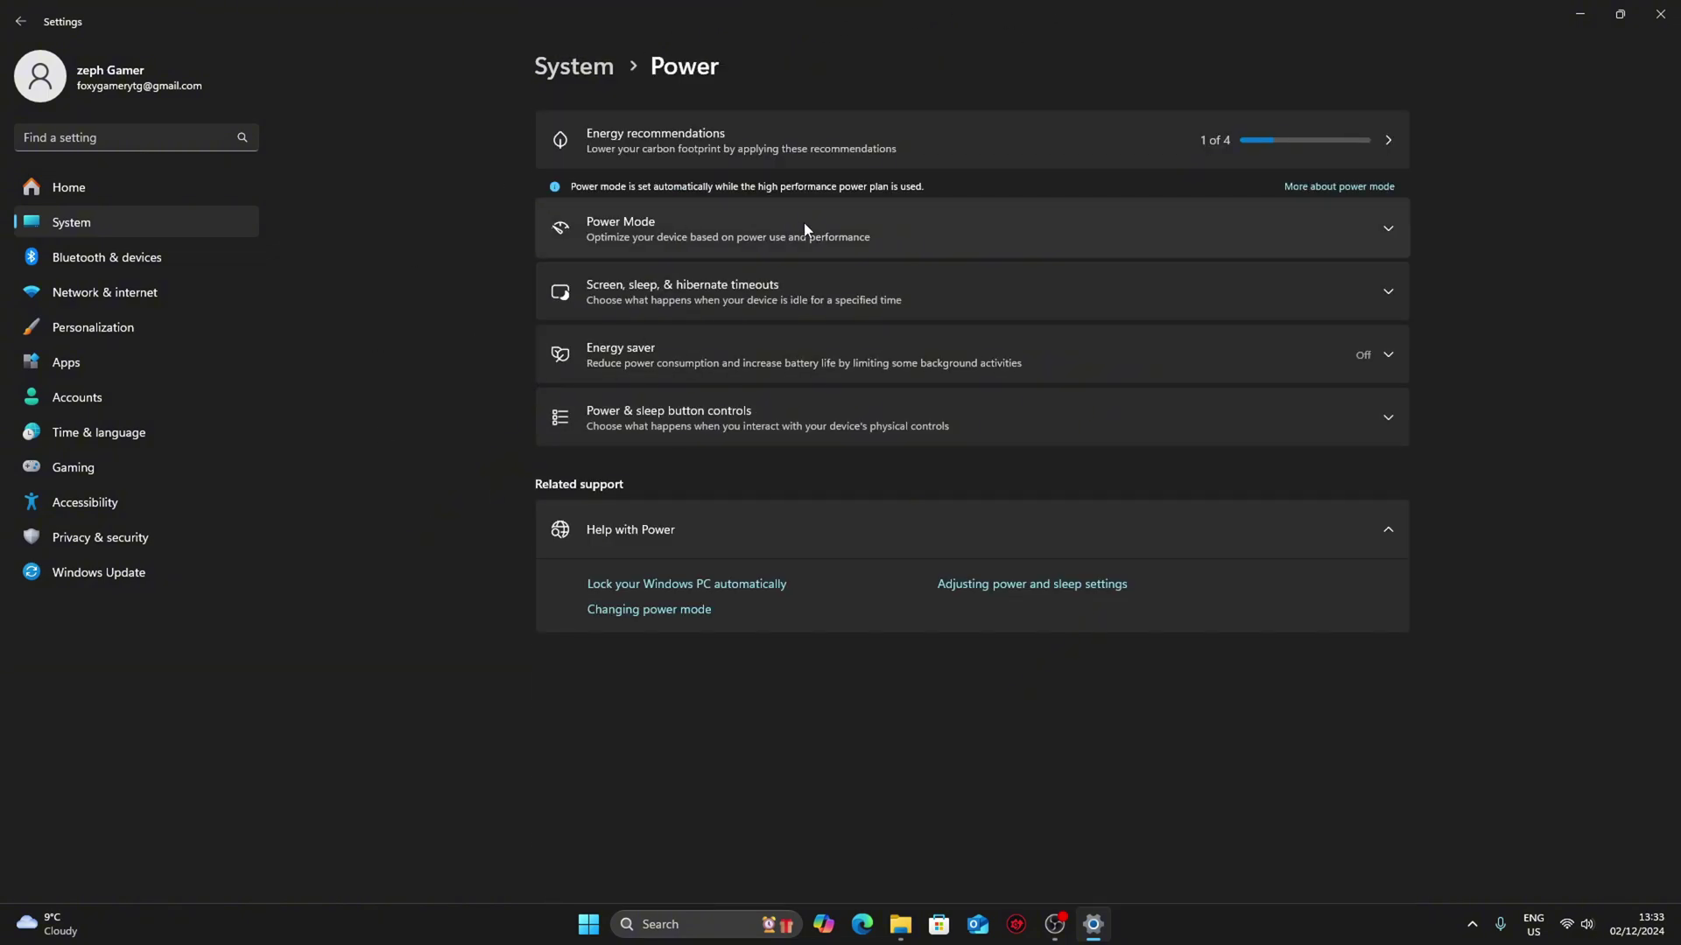
left_click(809, 231)
left_click(1026, 240)
left_click(1037, 232)
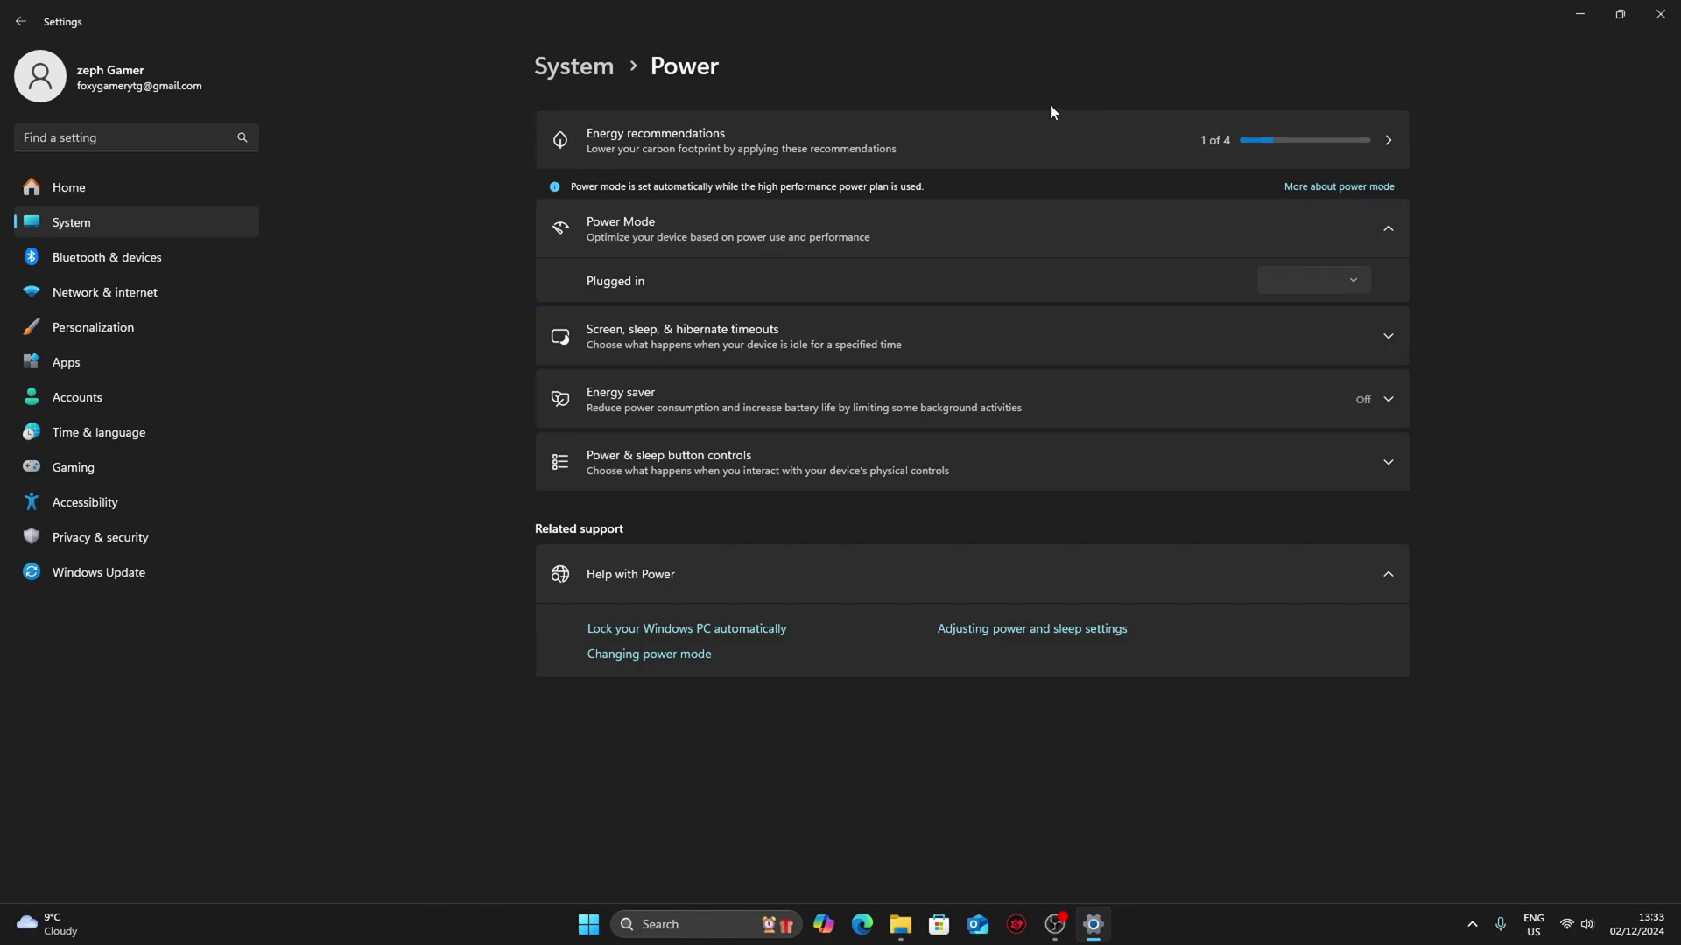
Step: Verify Game Bar's controller shortcut is off and Game Mode is on
left_click(79, 467)
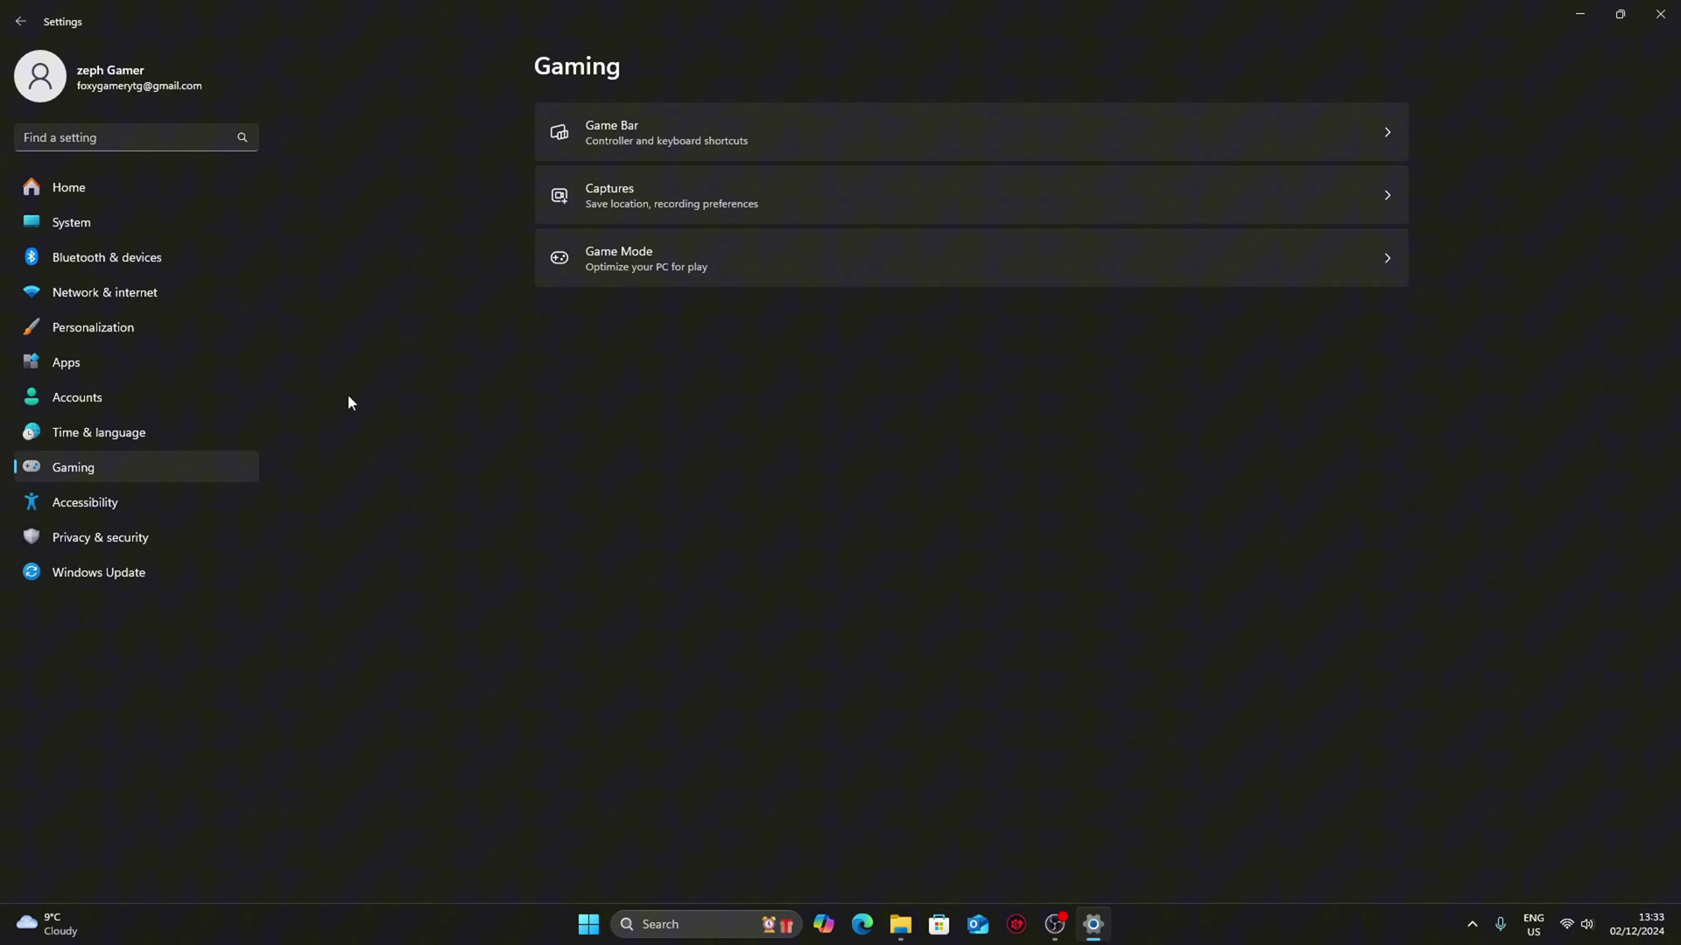
left_click(797, 153)
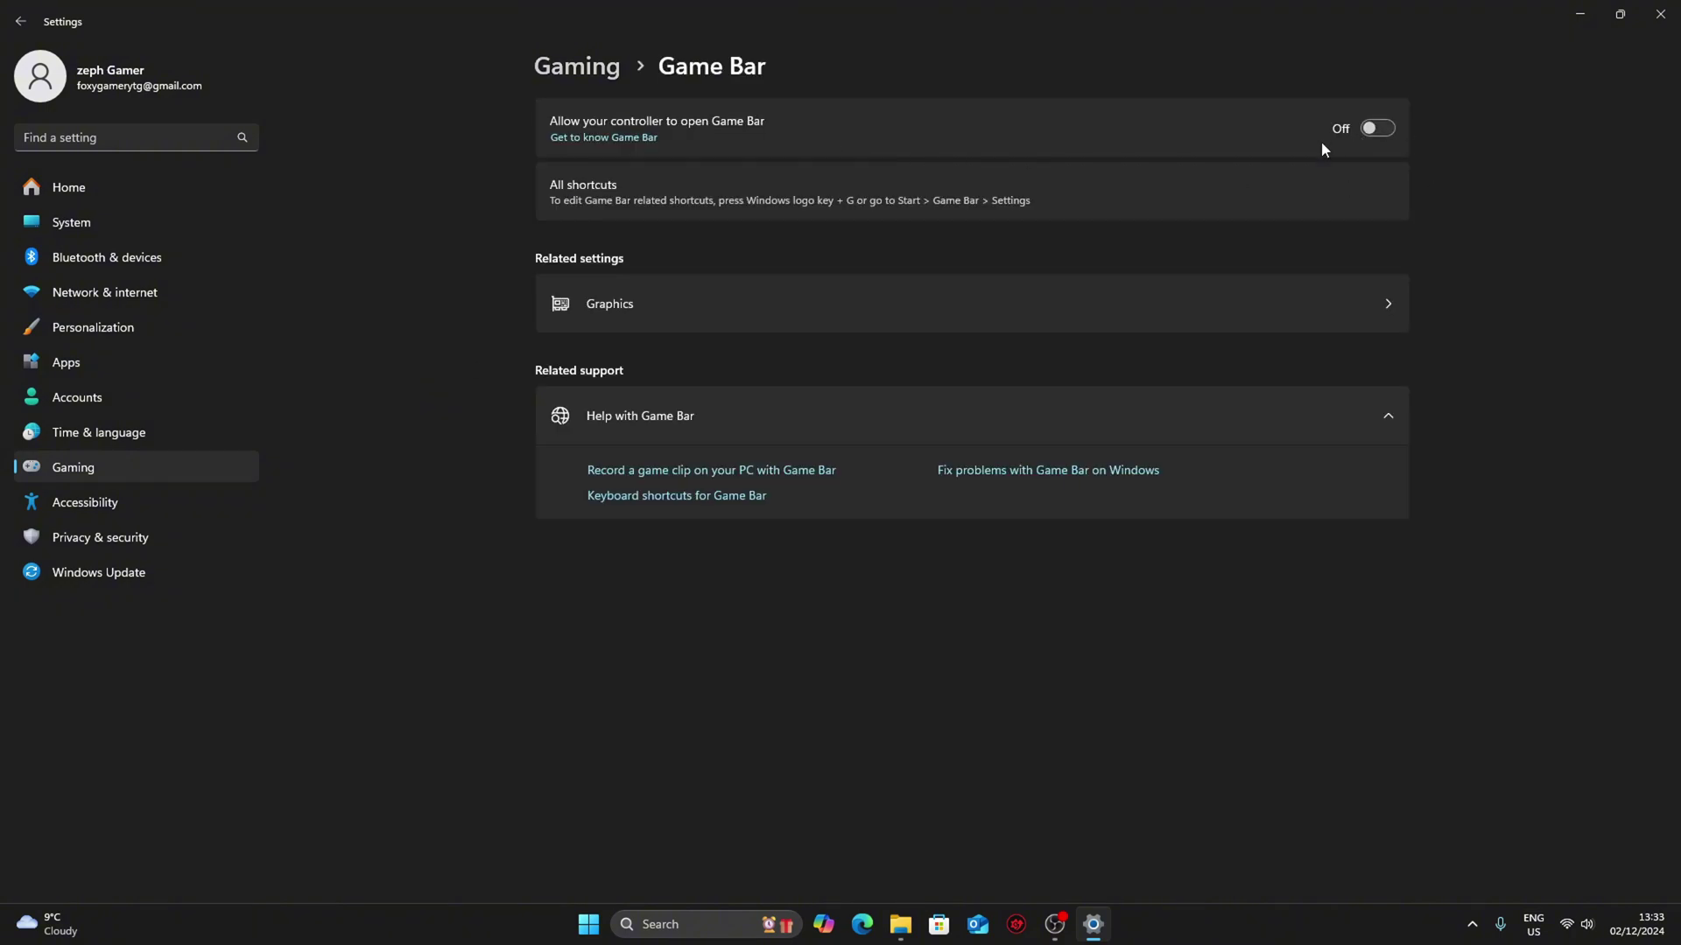
left_click(563, 63)
left_click(614, 261)
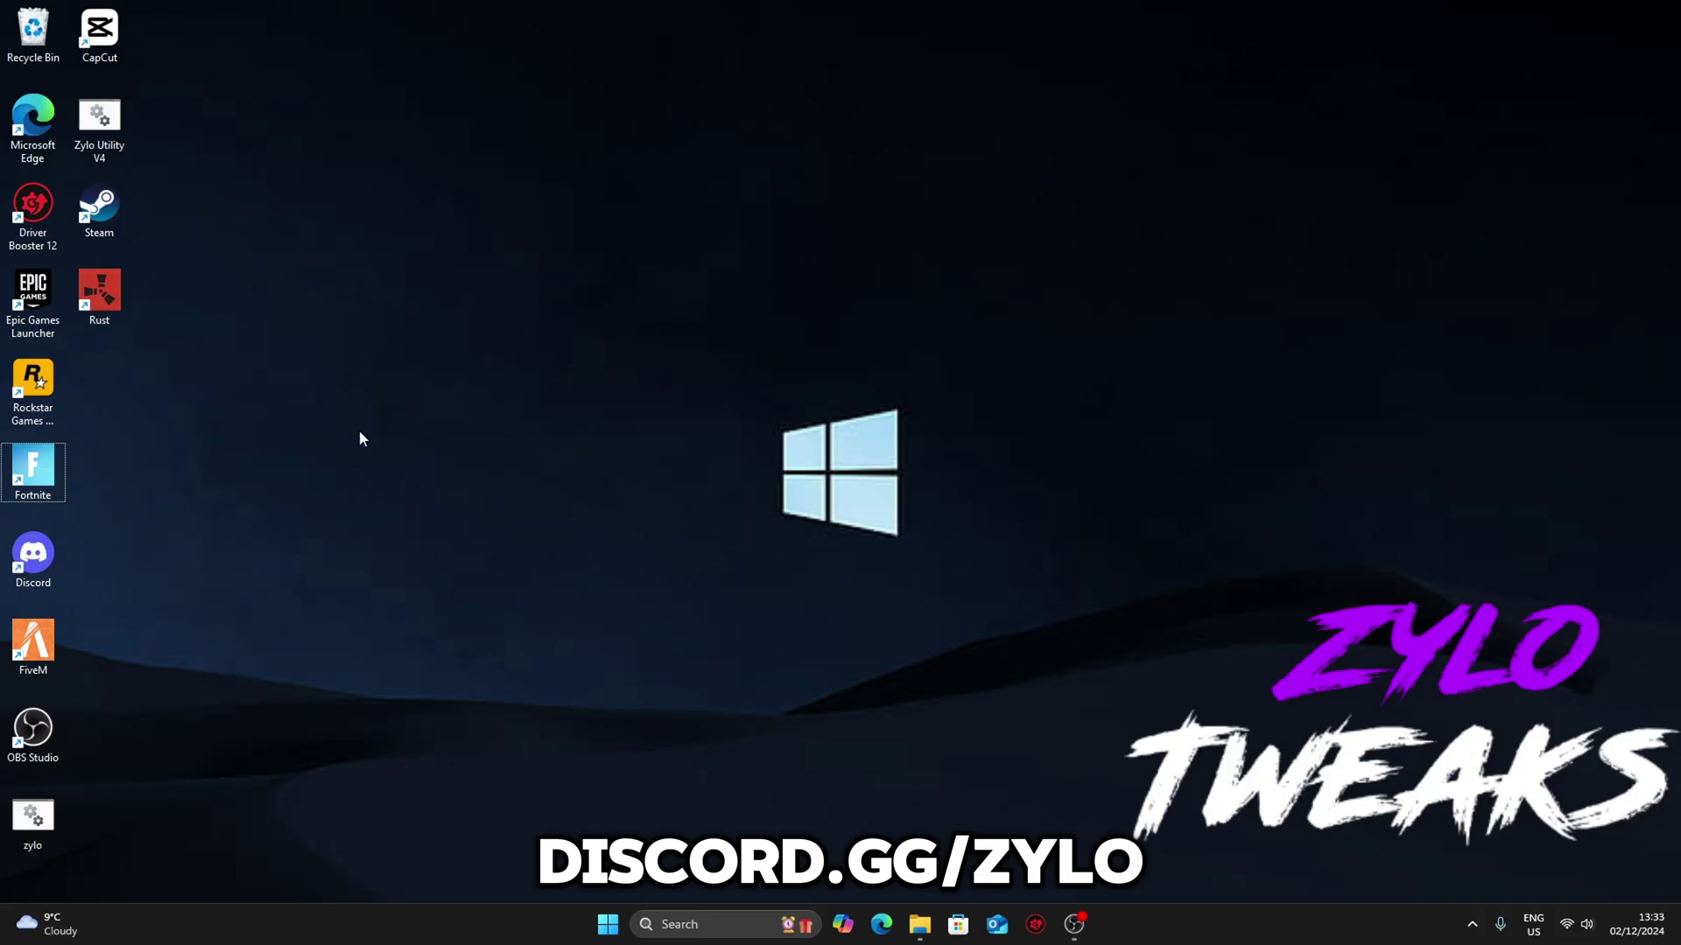
Step: Visit discord.gg/zylo in Microsoft Edge
left_click(880, 925)
type("discord")
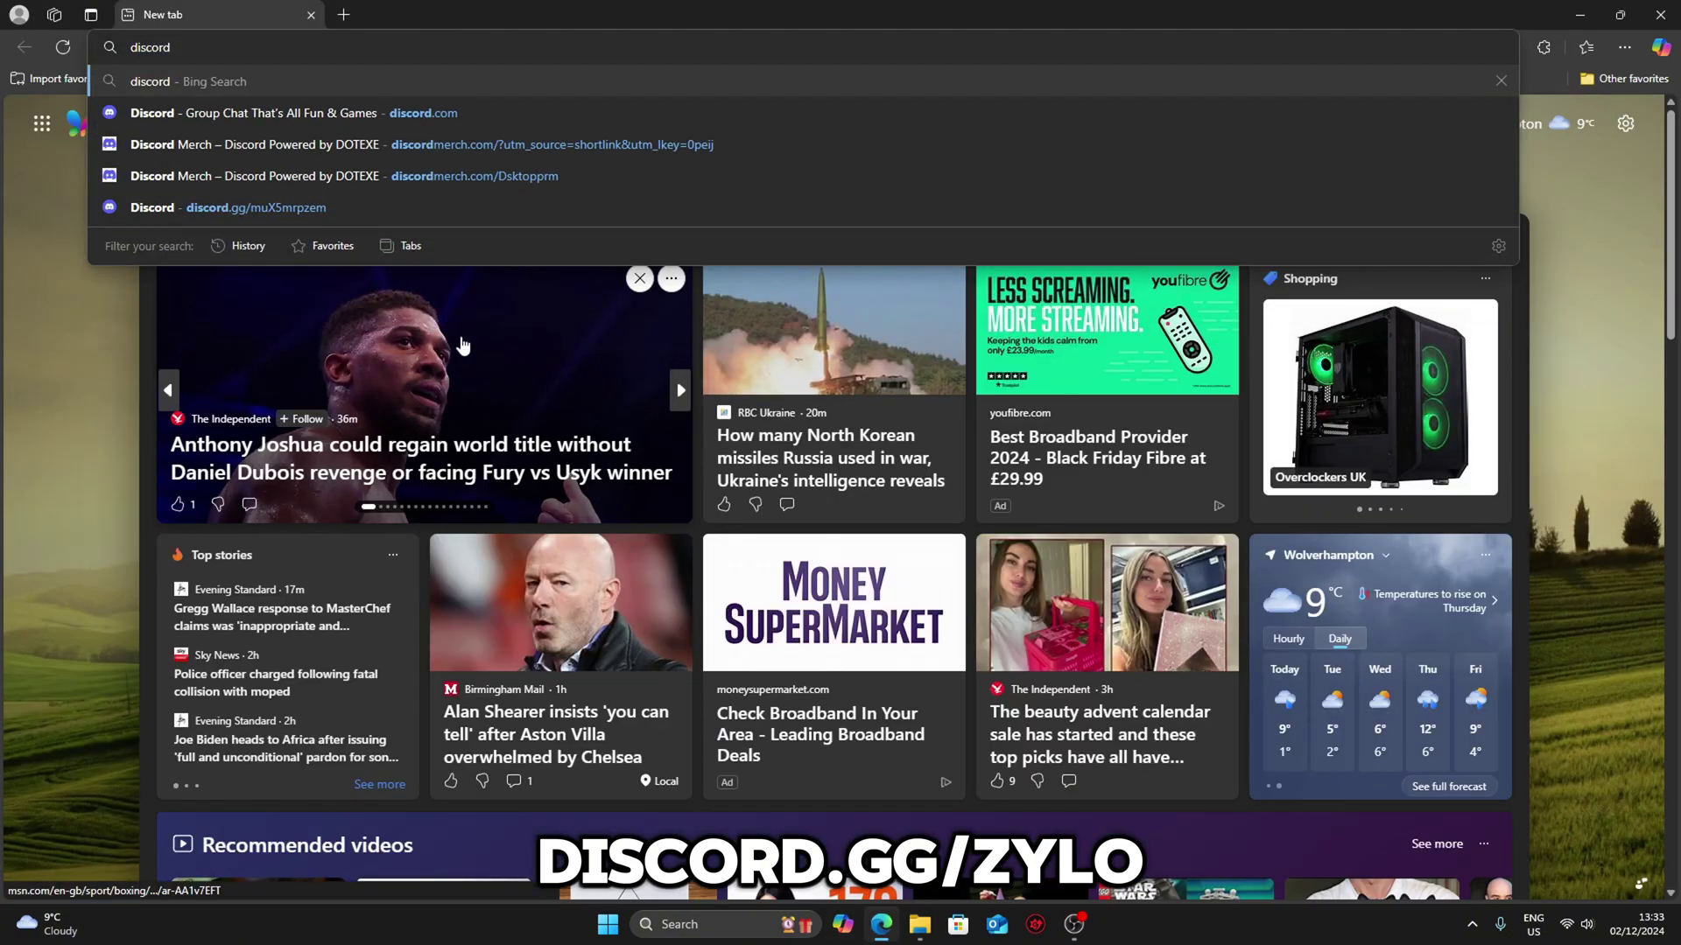
type(".gg/zylo")
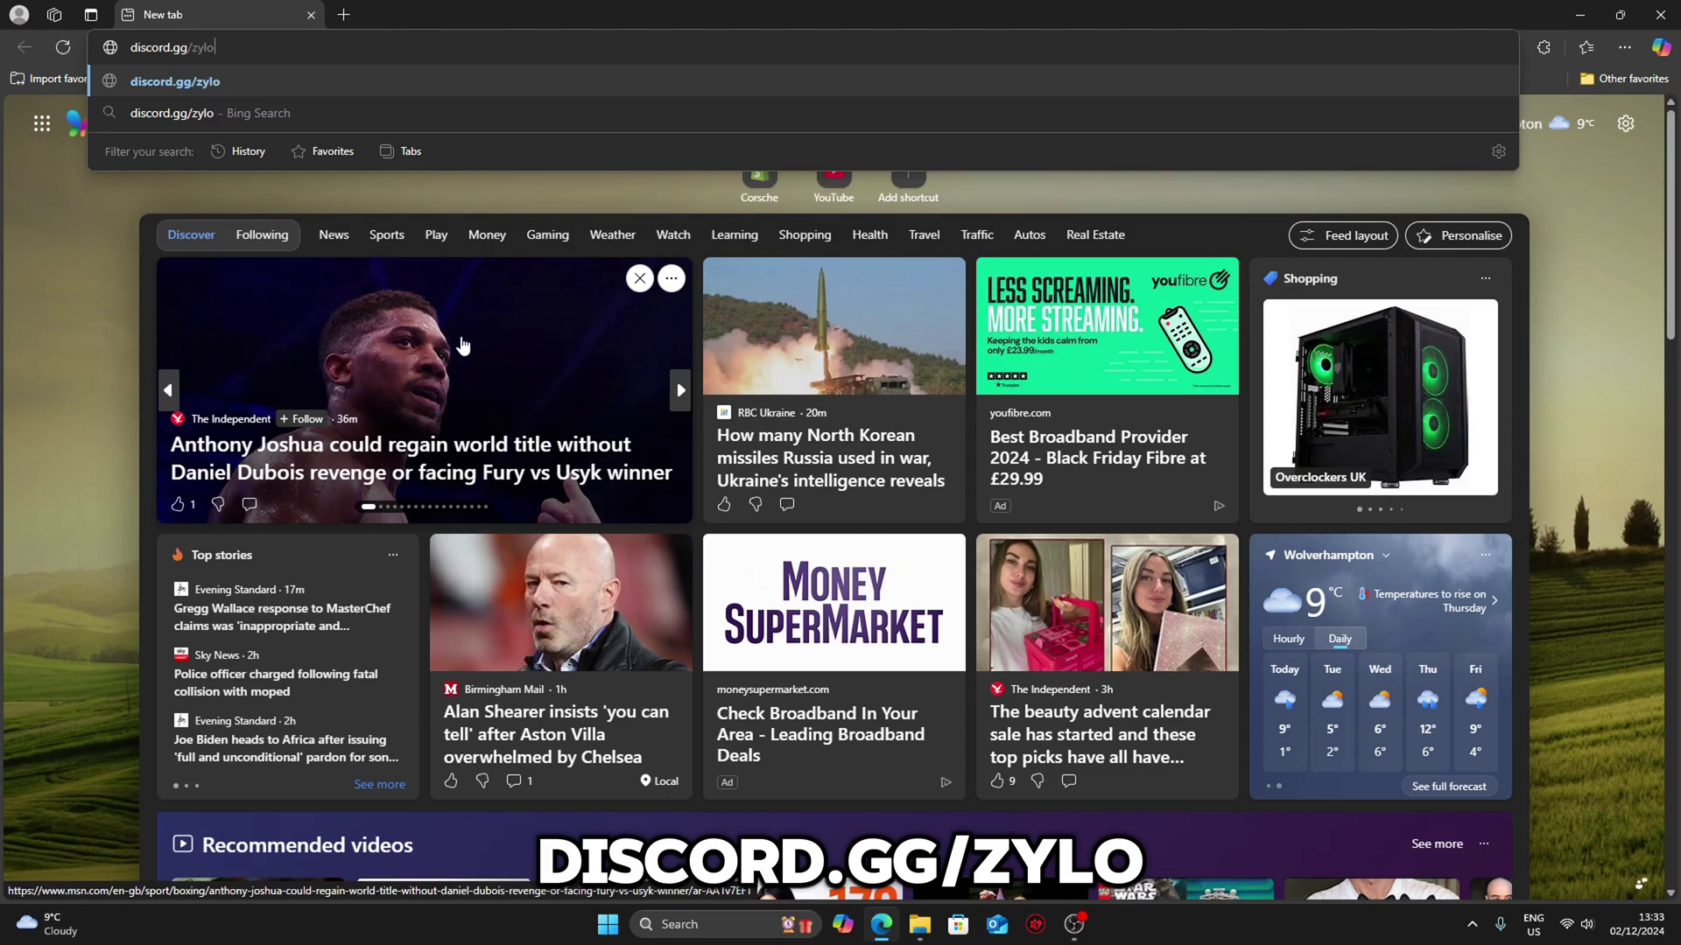
key("Return")
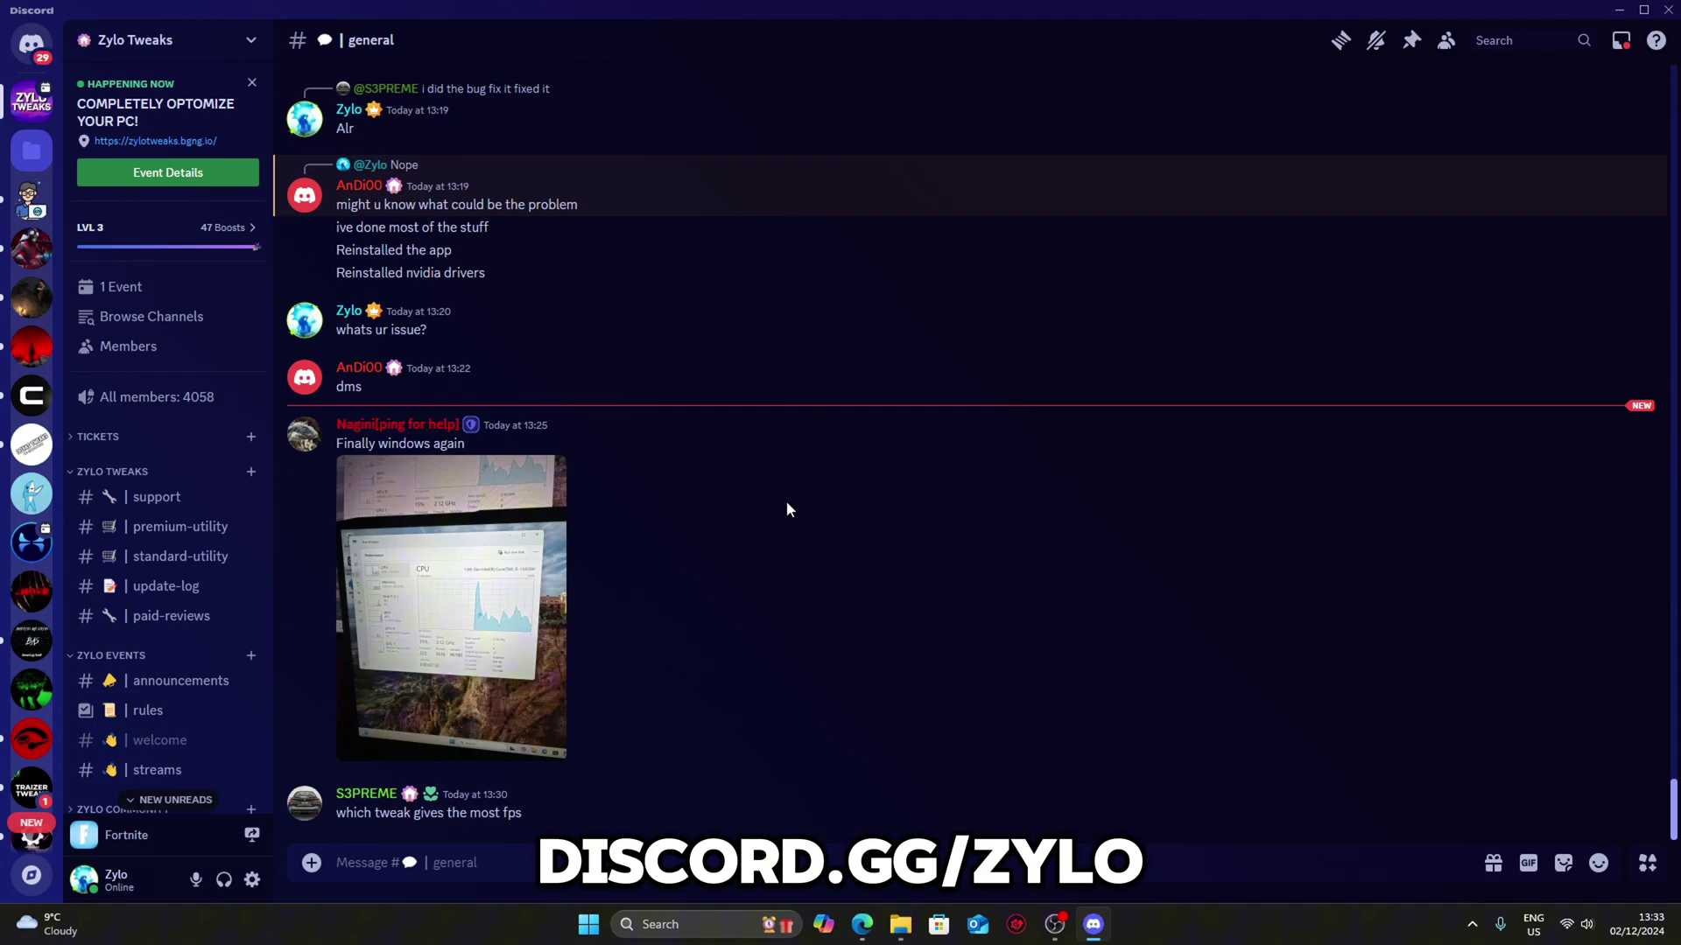
Step: Download the Zylo Fortnite Potato Graphics and 0 Delay.nip attachment from #optomization-guide
left_click(157, 497)
scroll(187, 454, "down", 3)
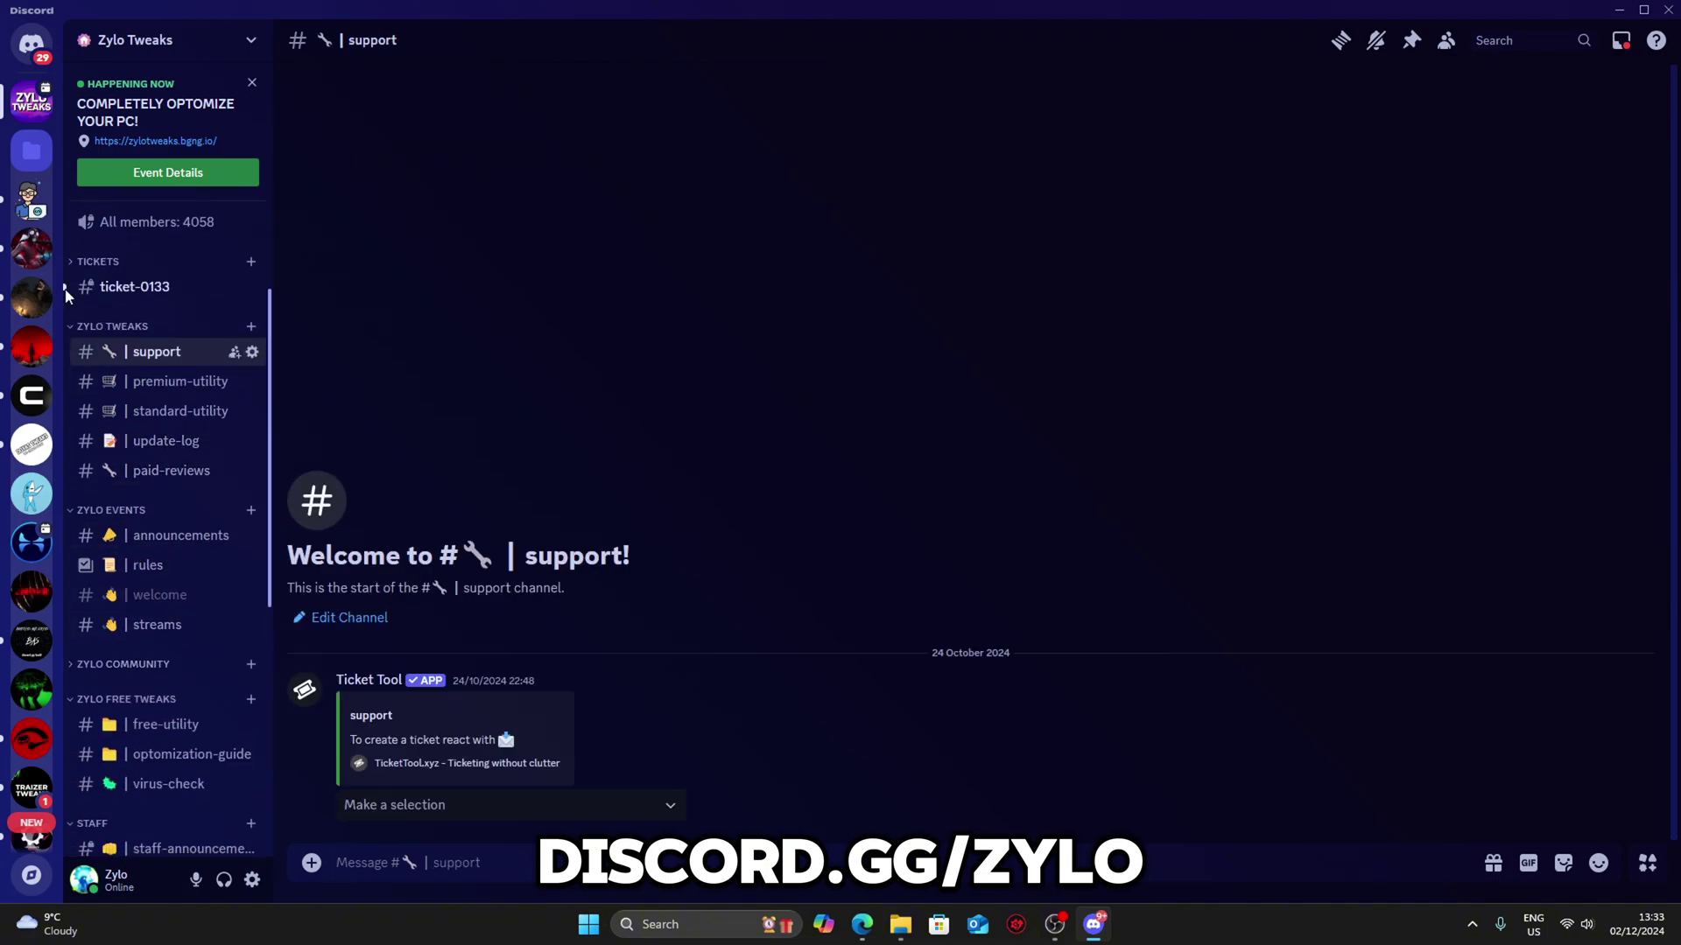
left_click(32, 151)
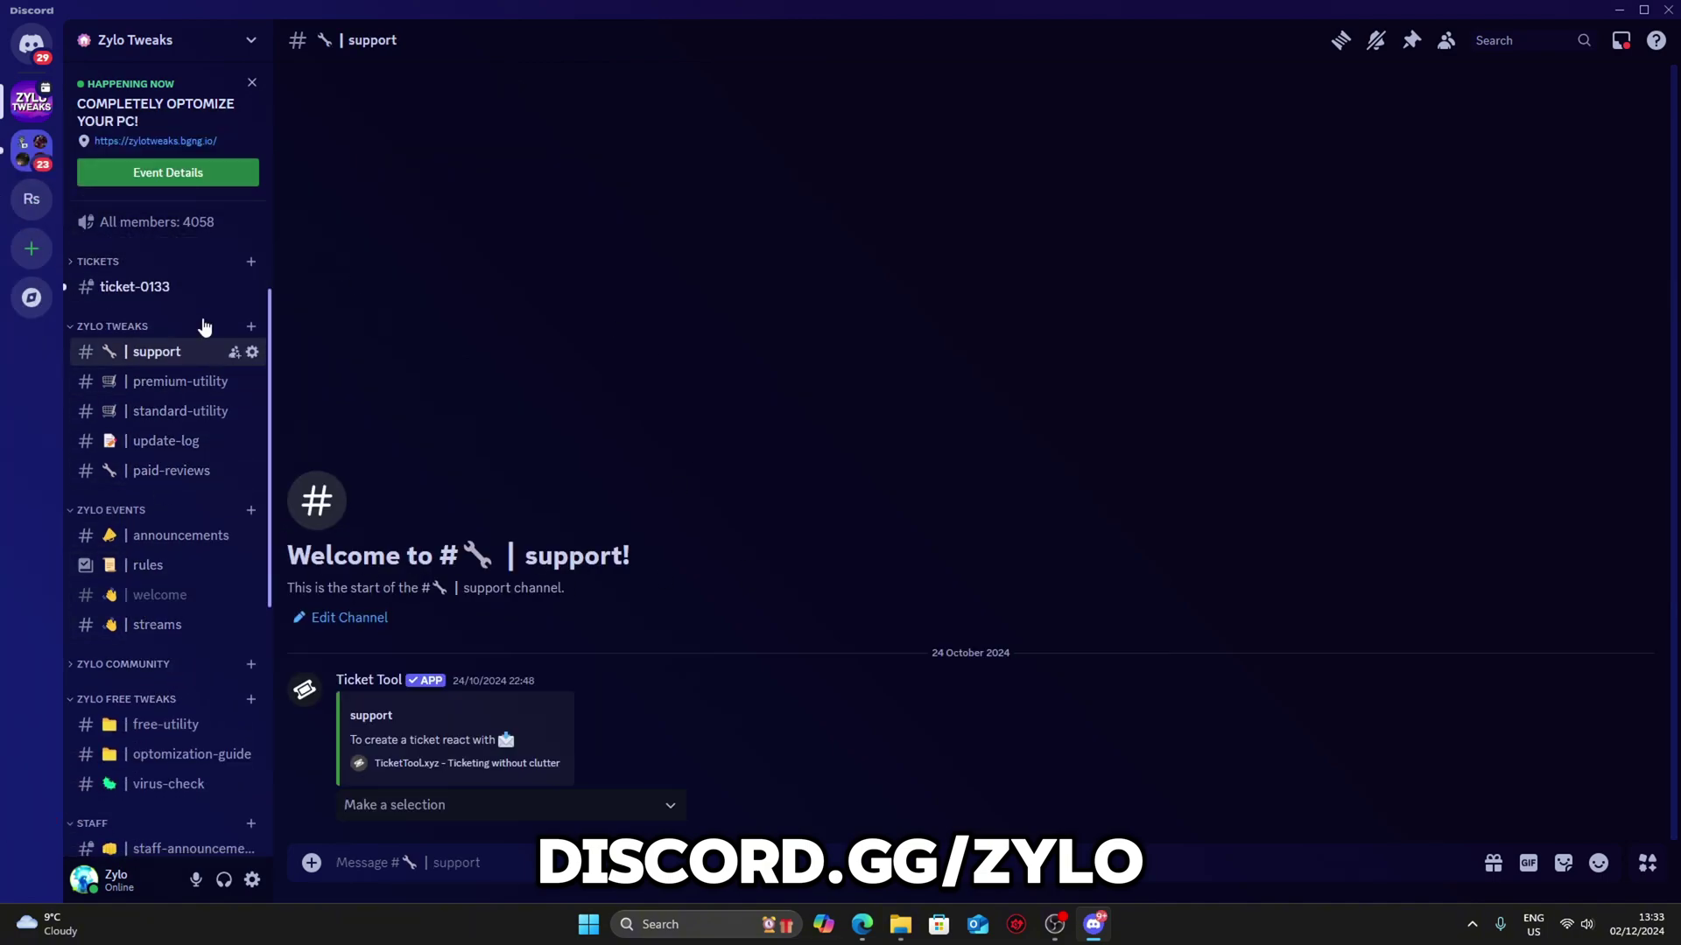
scroll(207, 627, "down", 1)
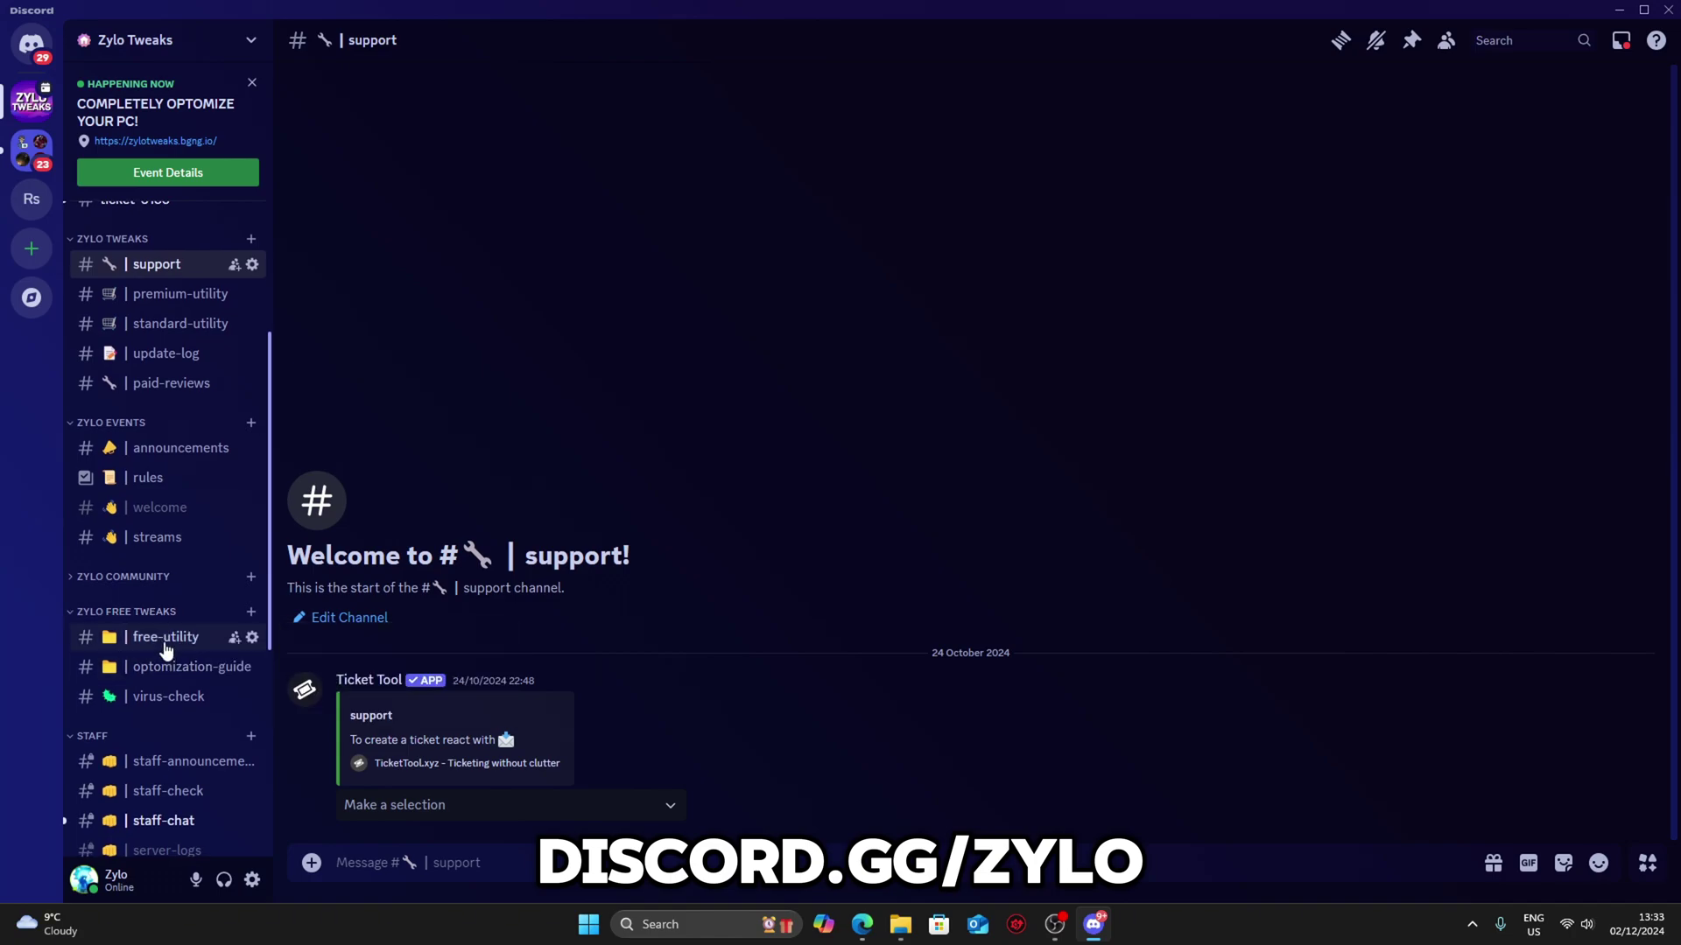
left_click(202, 670)
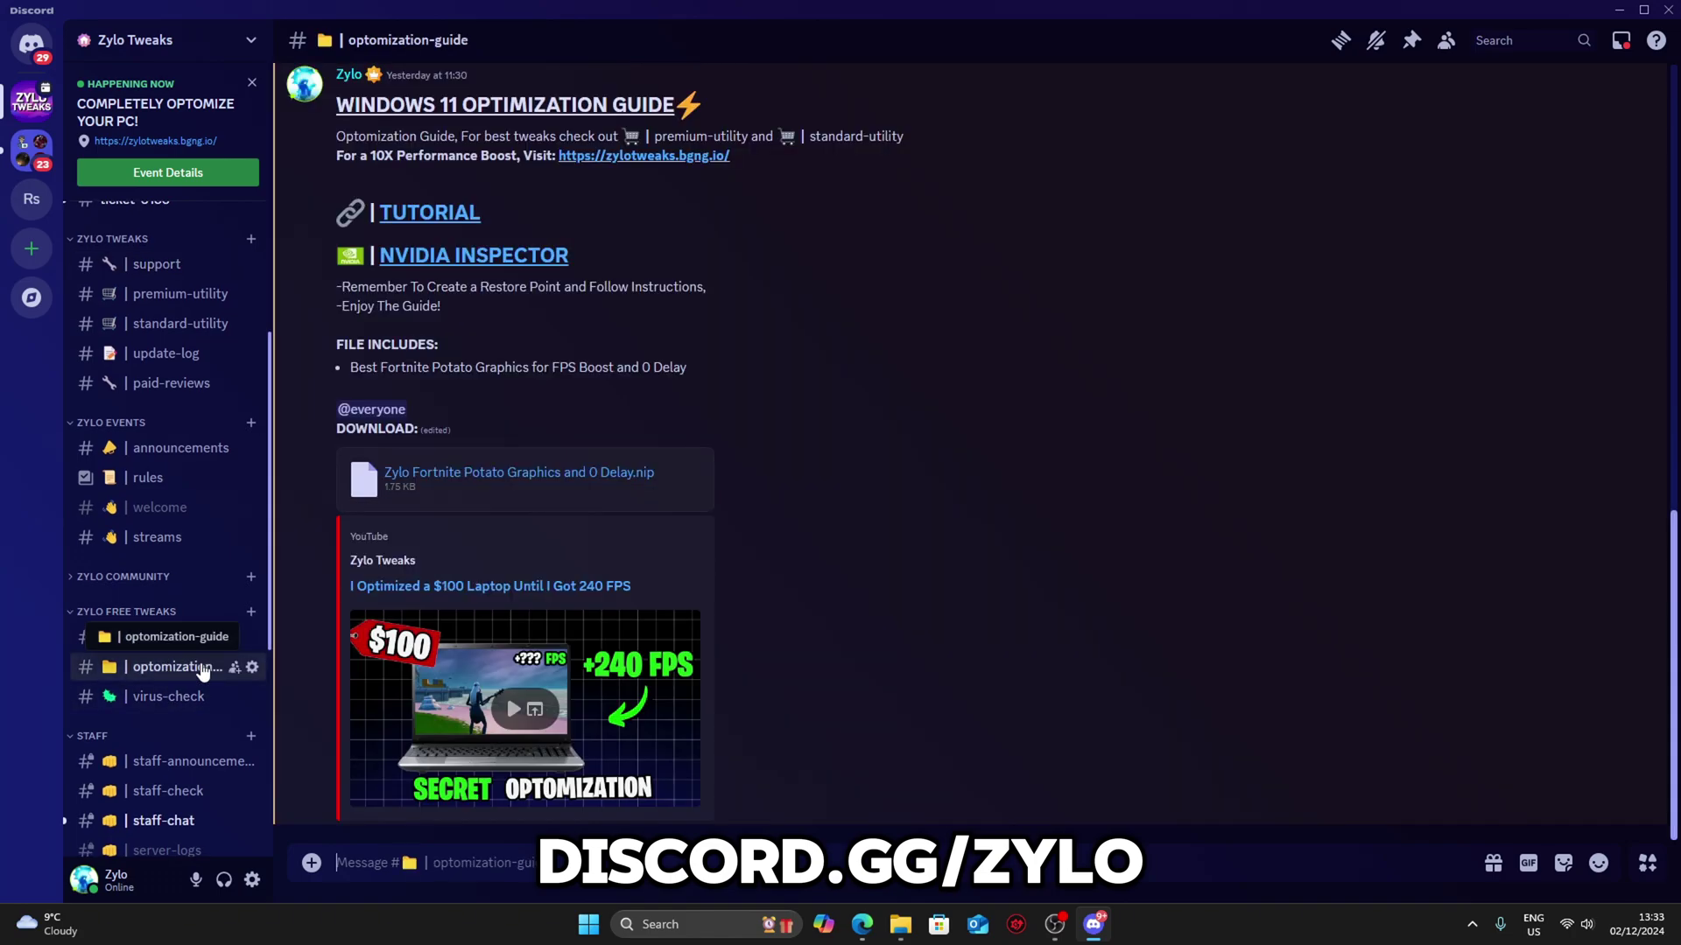
scroll(529, 187, "up", 1)
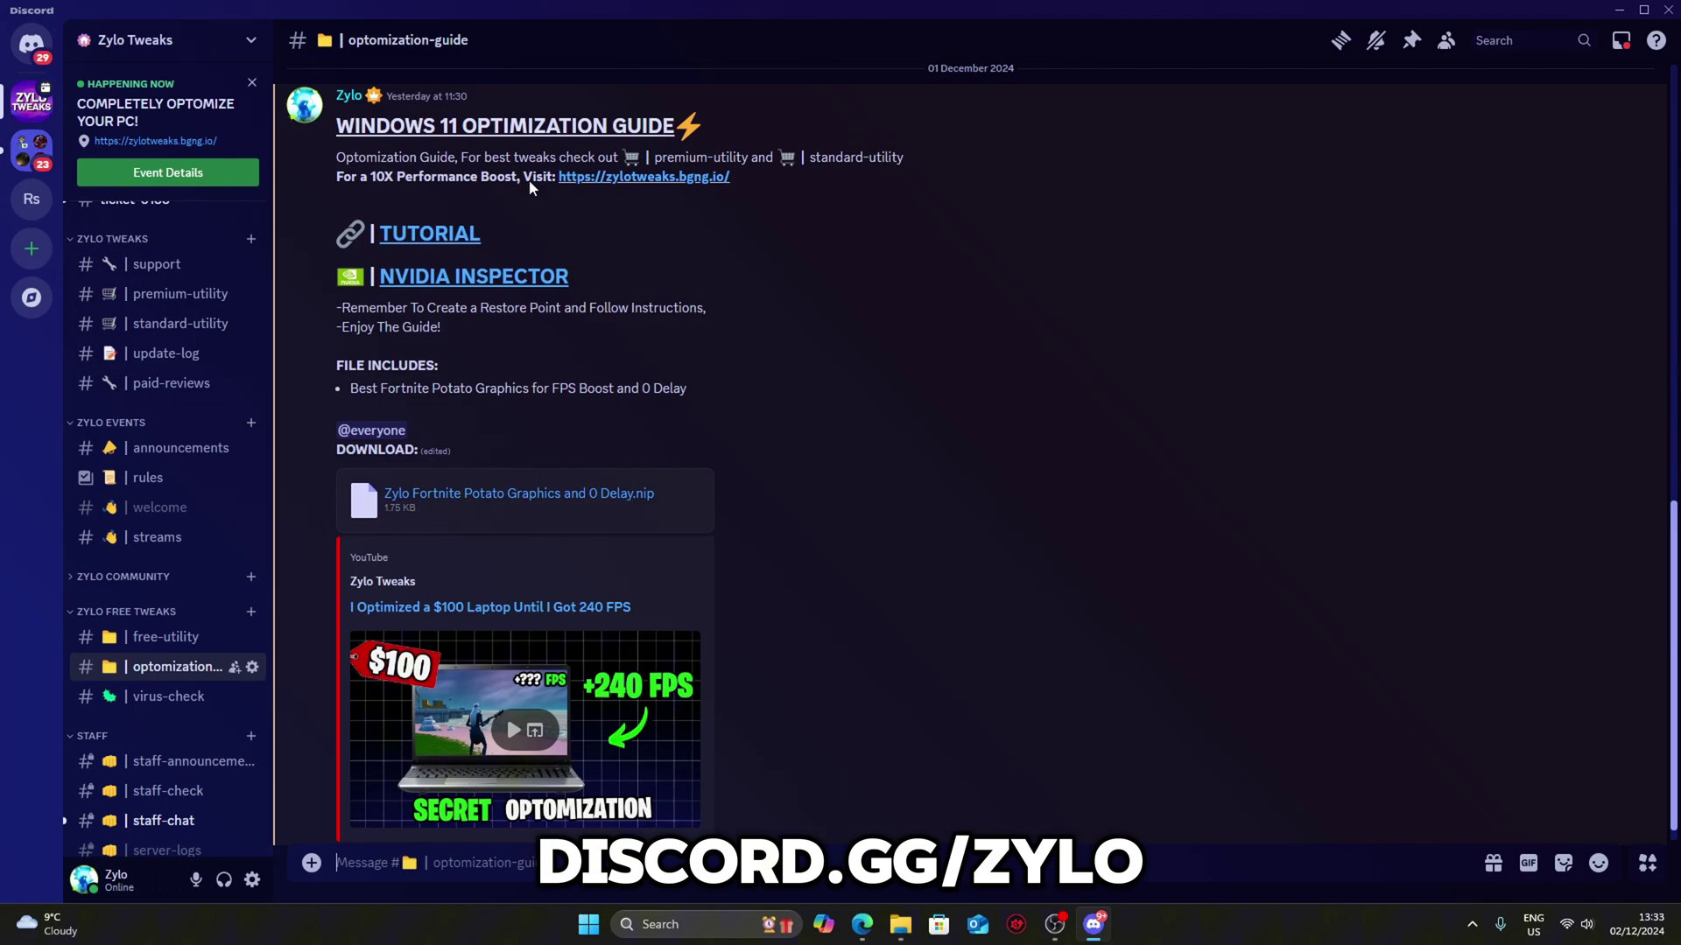
scroll(529, 180, "up", 2)
scroll(469, 303, "down", 2)
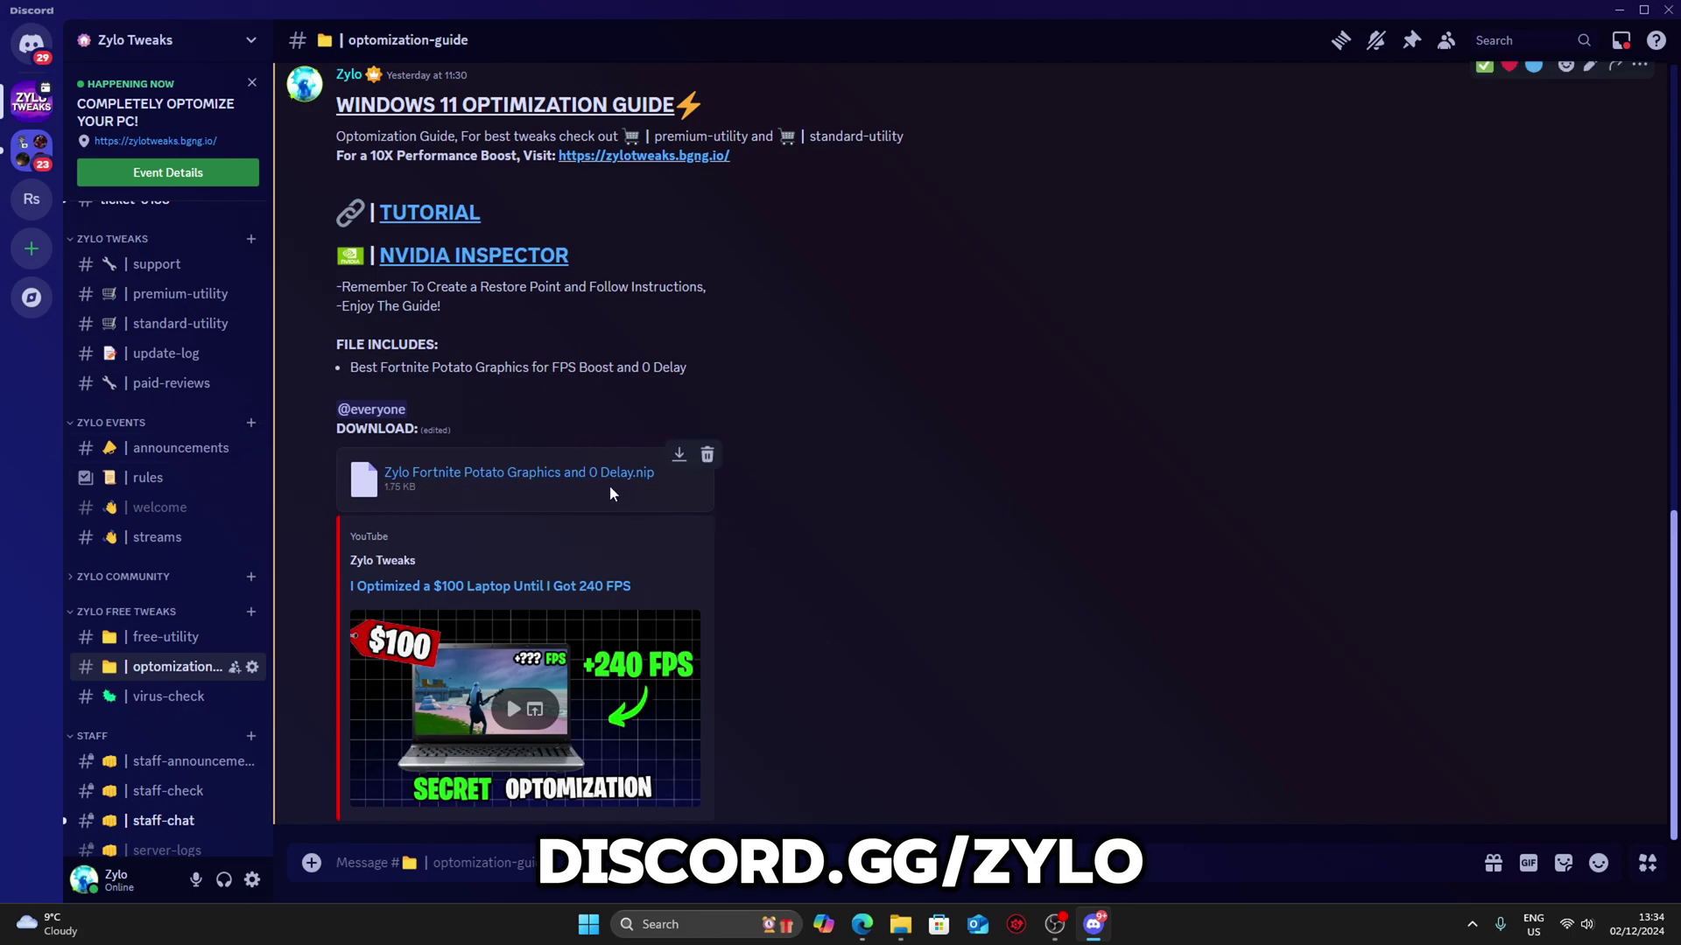
left_click(676, 453)
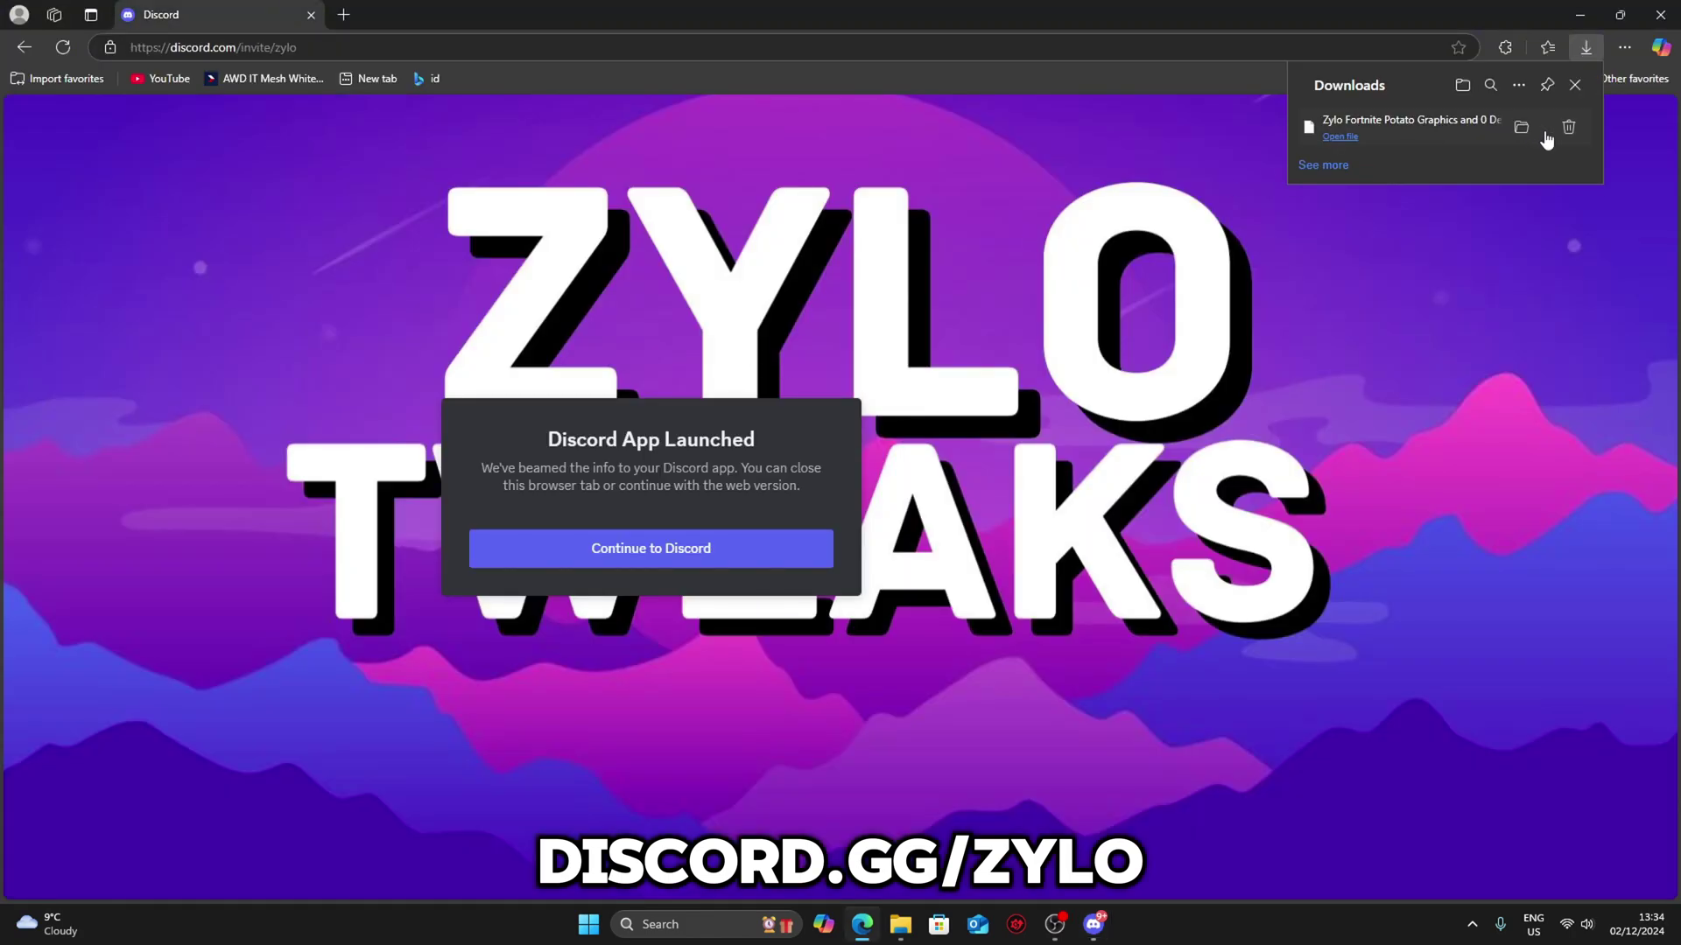
Step: Leave Edge after the .nip download and bring the Discord window back to the front
key("super")
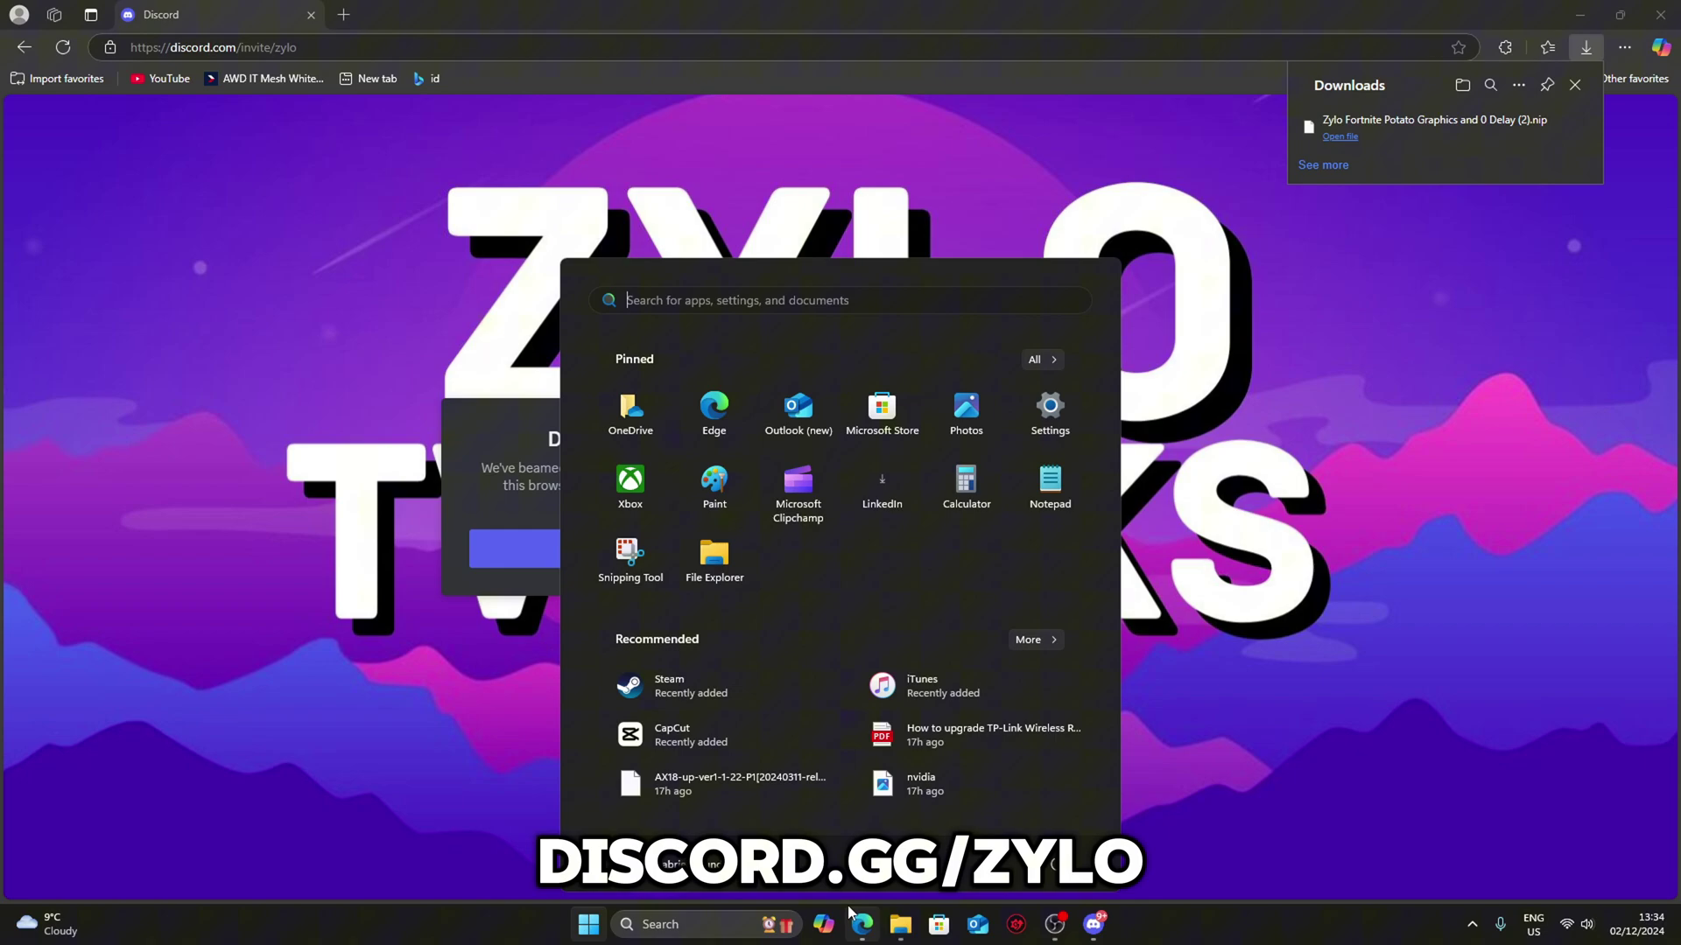
left_click(1099, 930)
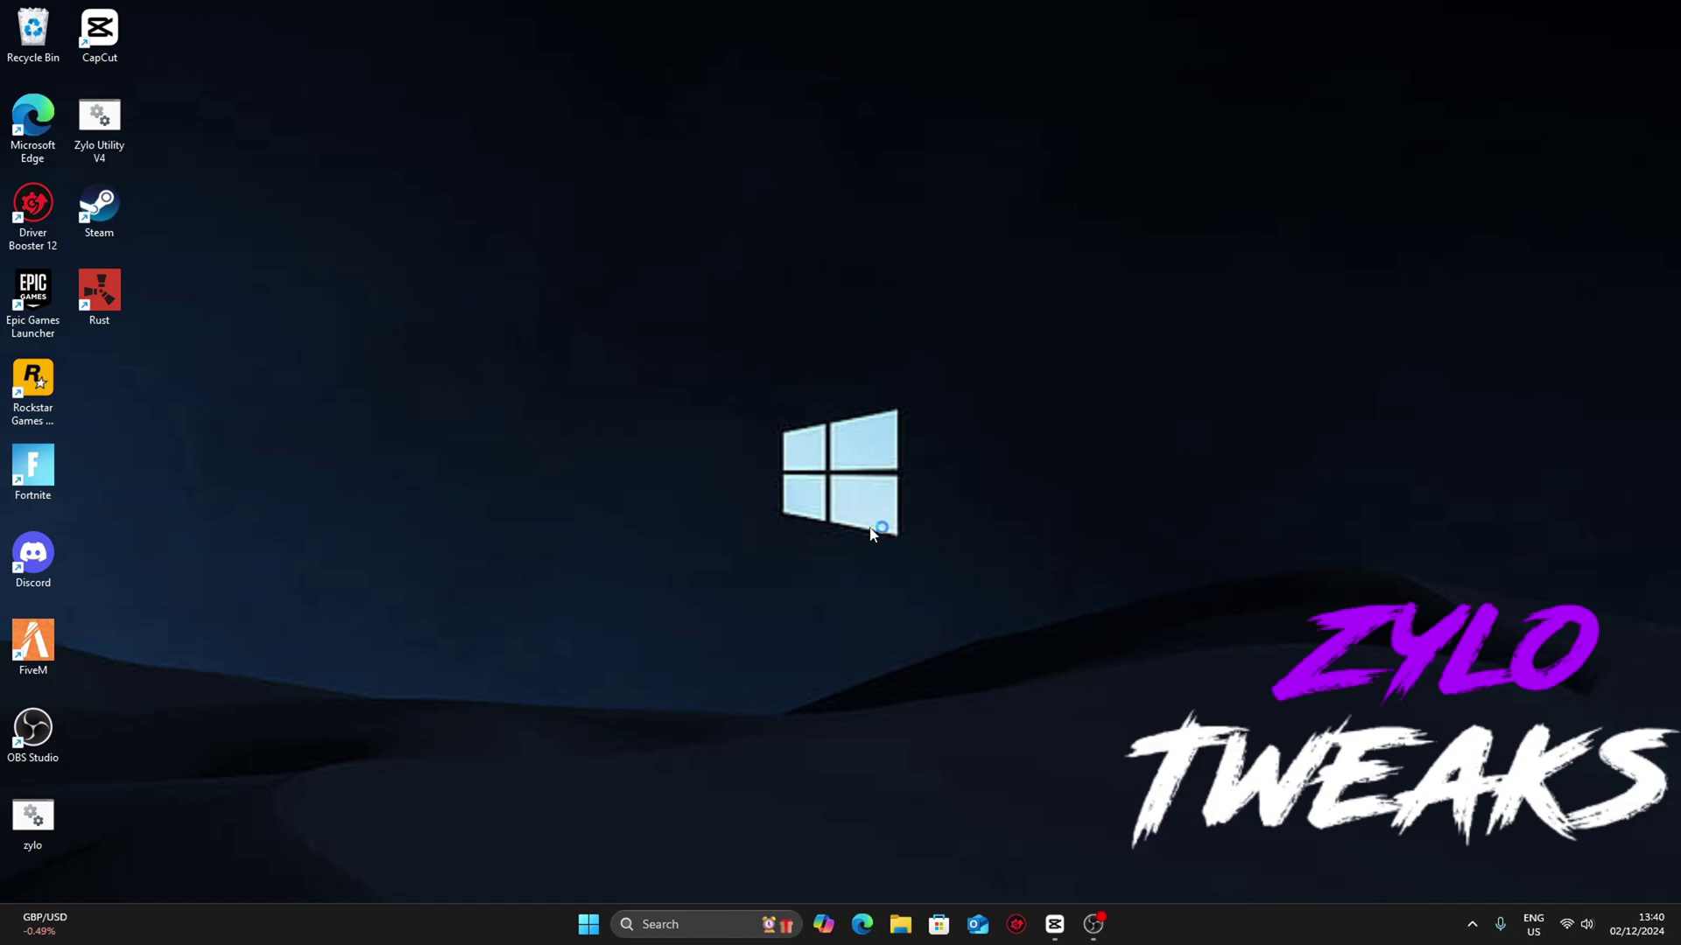
Step: Launch NVIDIA Control Panel and open the Customize resolutions dialog under Change resolution
key("super")
key("Escape")
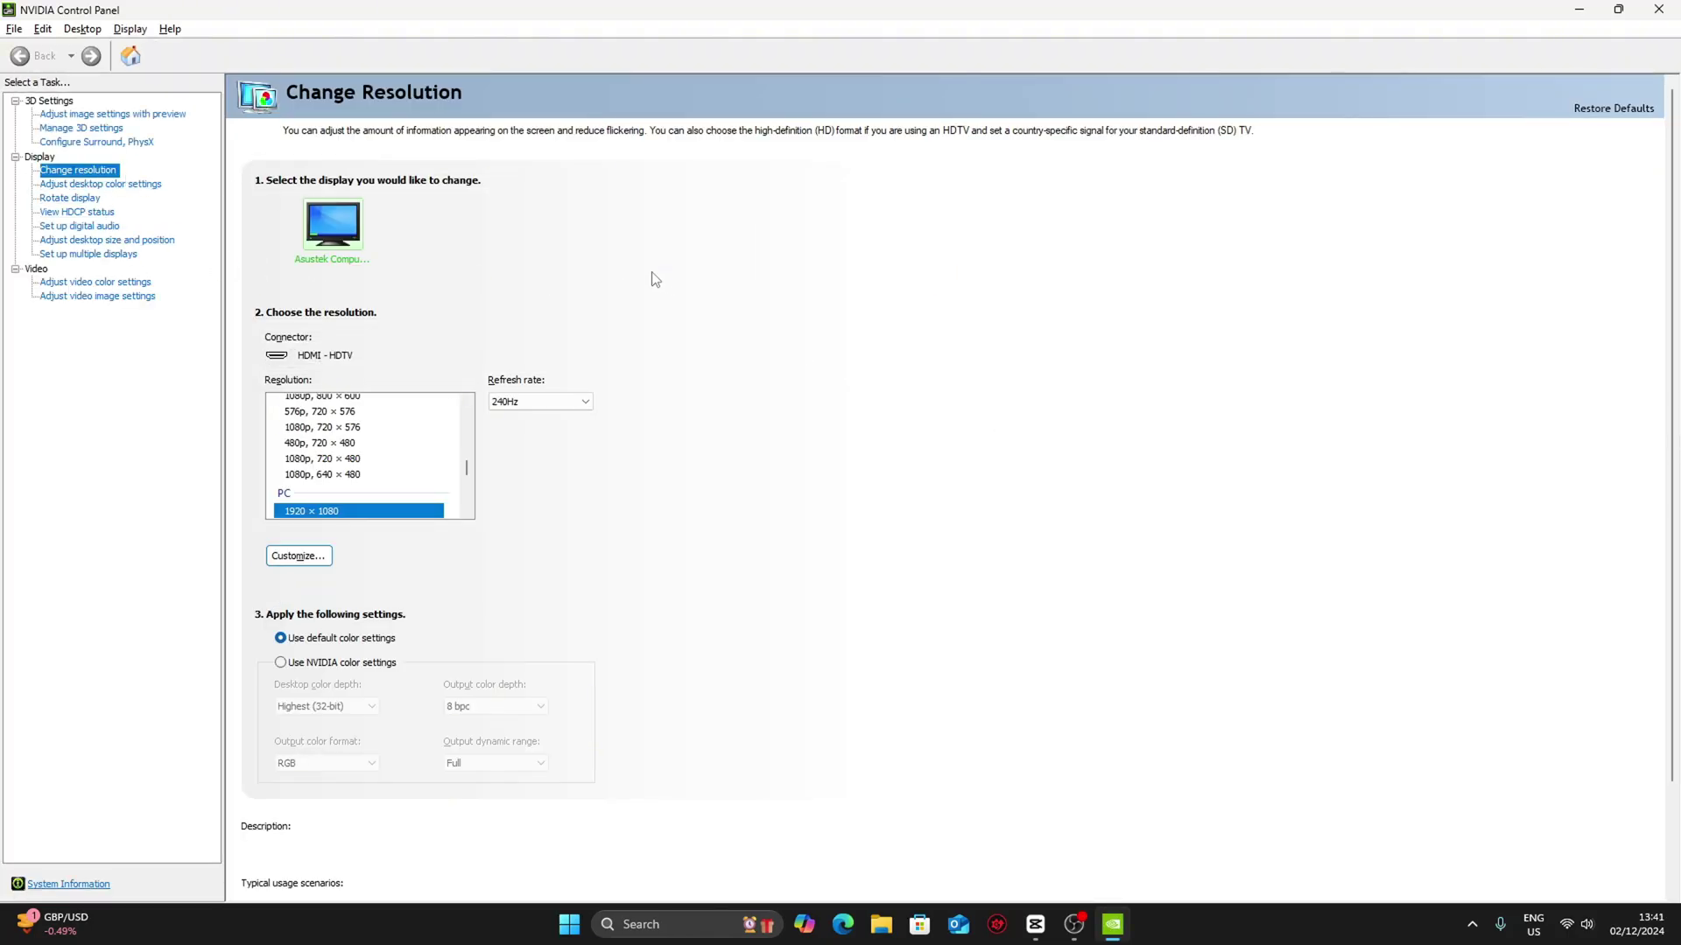
scroll(424, 477, "up", 10)
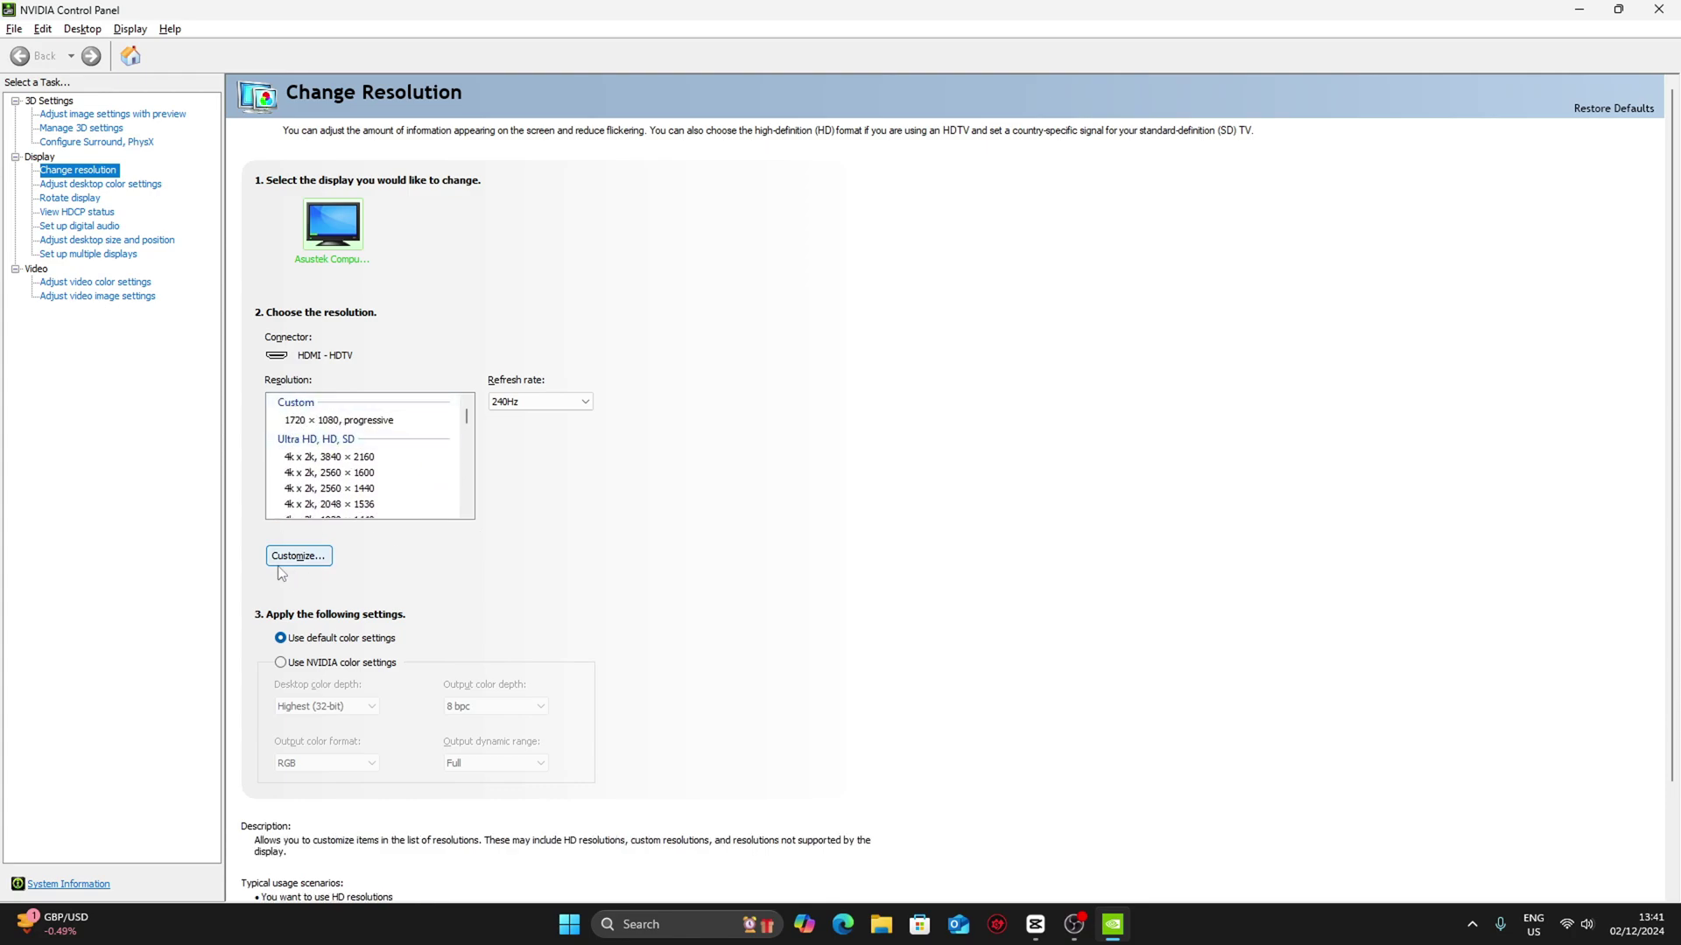
left_click(298, 556)
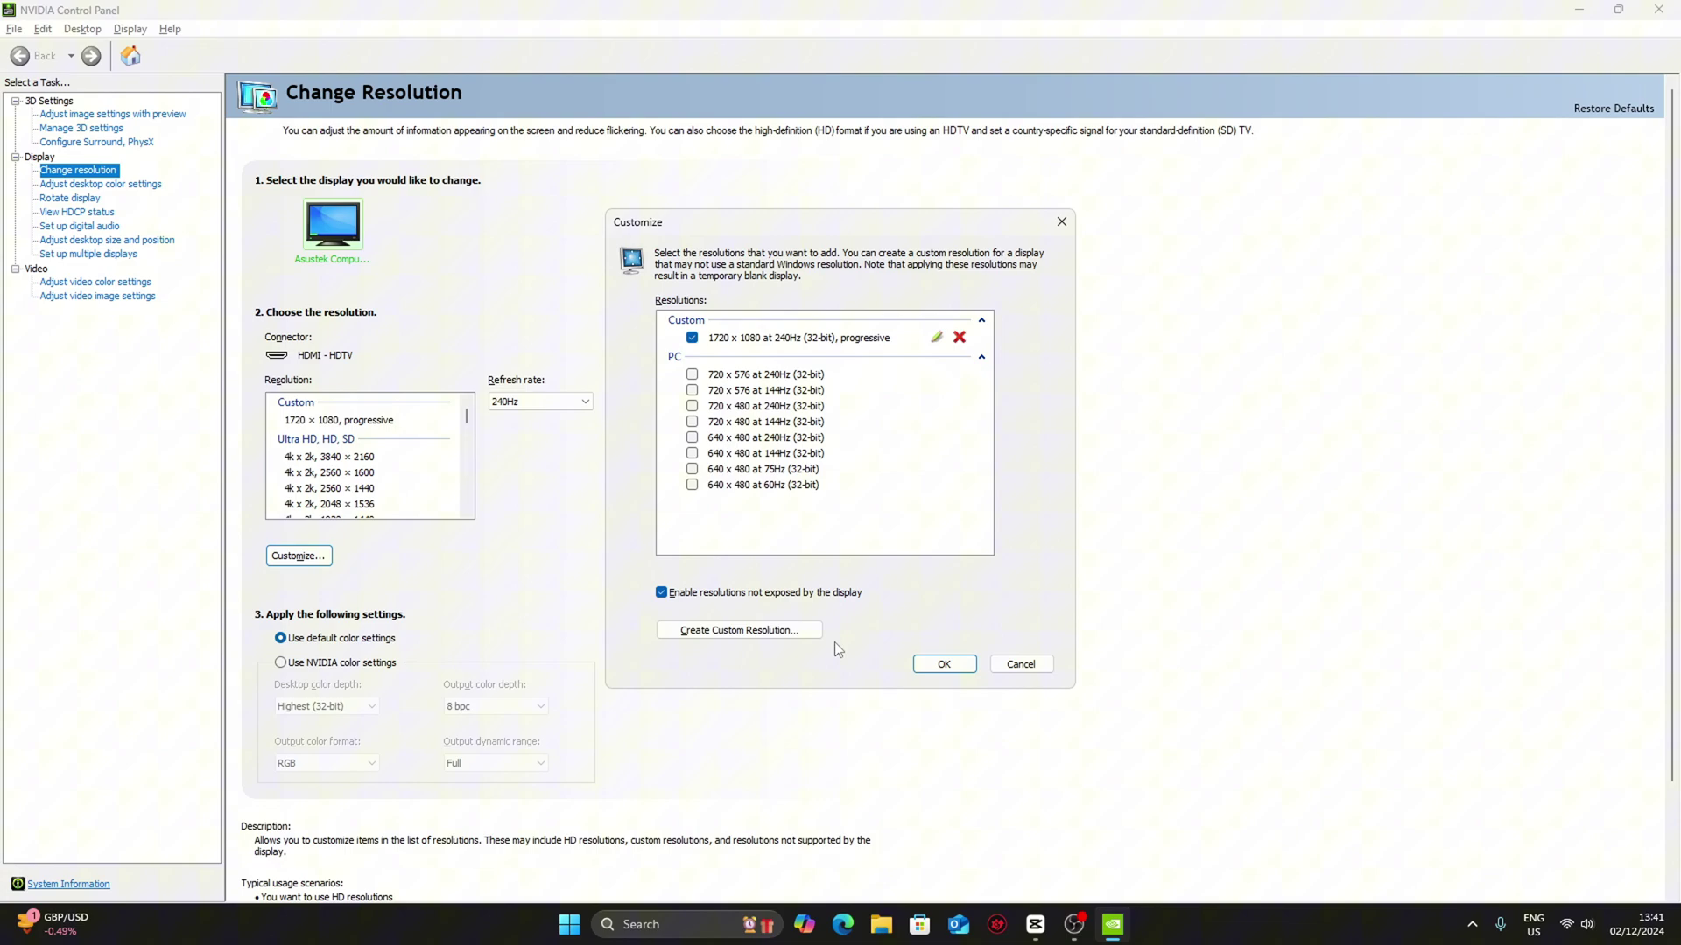
Step: Create and test a 1720 × 1080, 240 Hz custom resolution, dismissing the duplicate-resolution warning
left_click(740, 630)
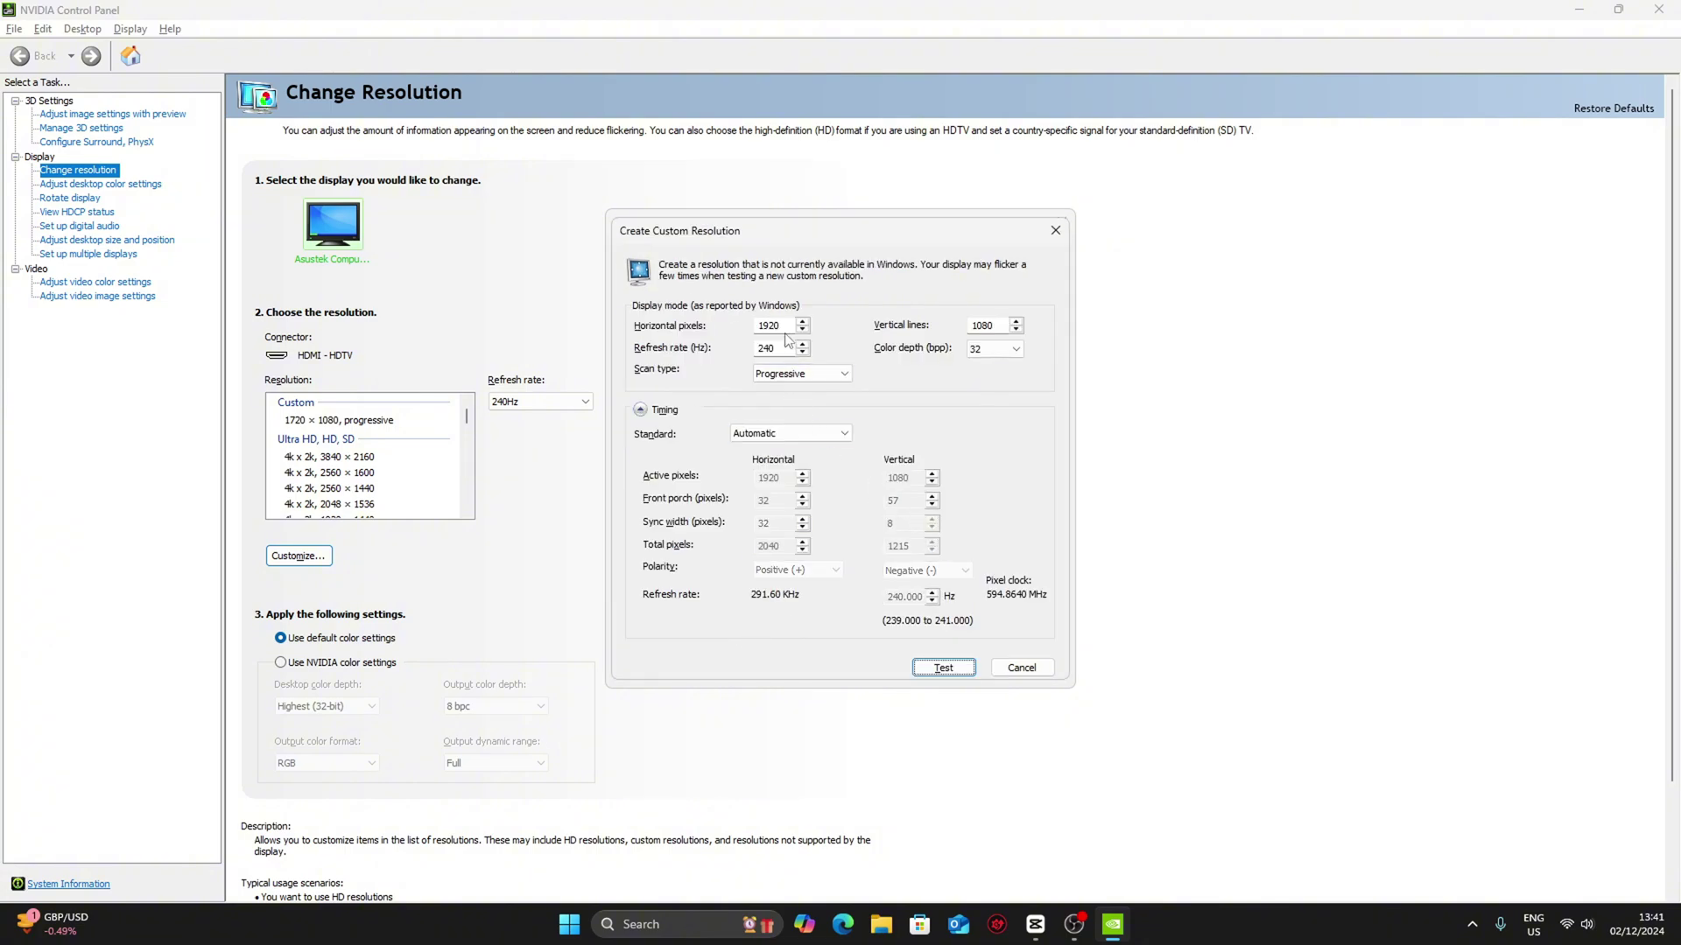
double_click(766, 325)
type("17")
key("Tab")
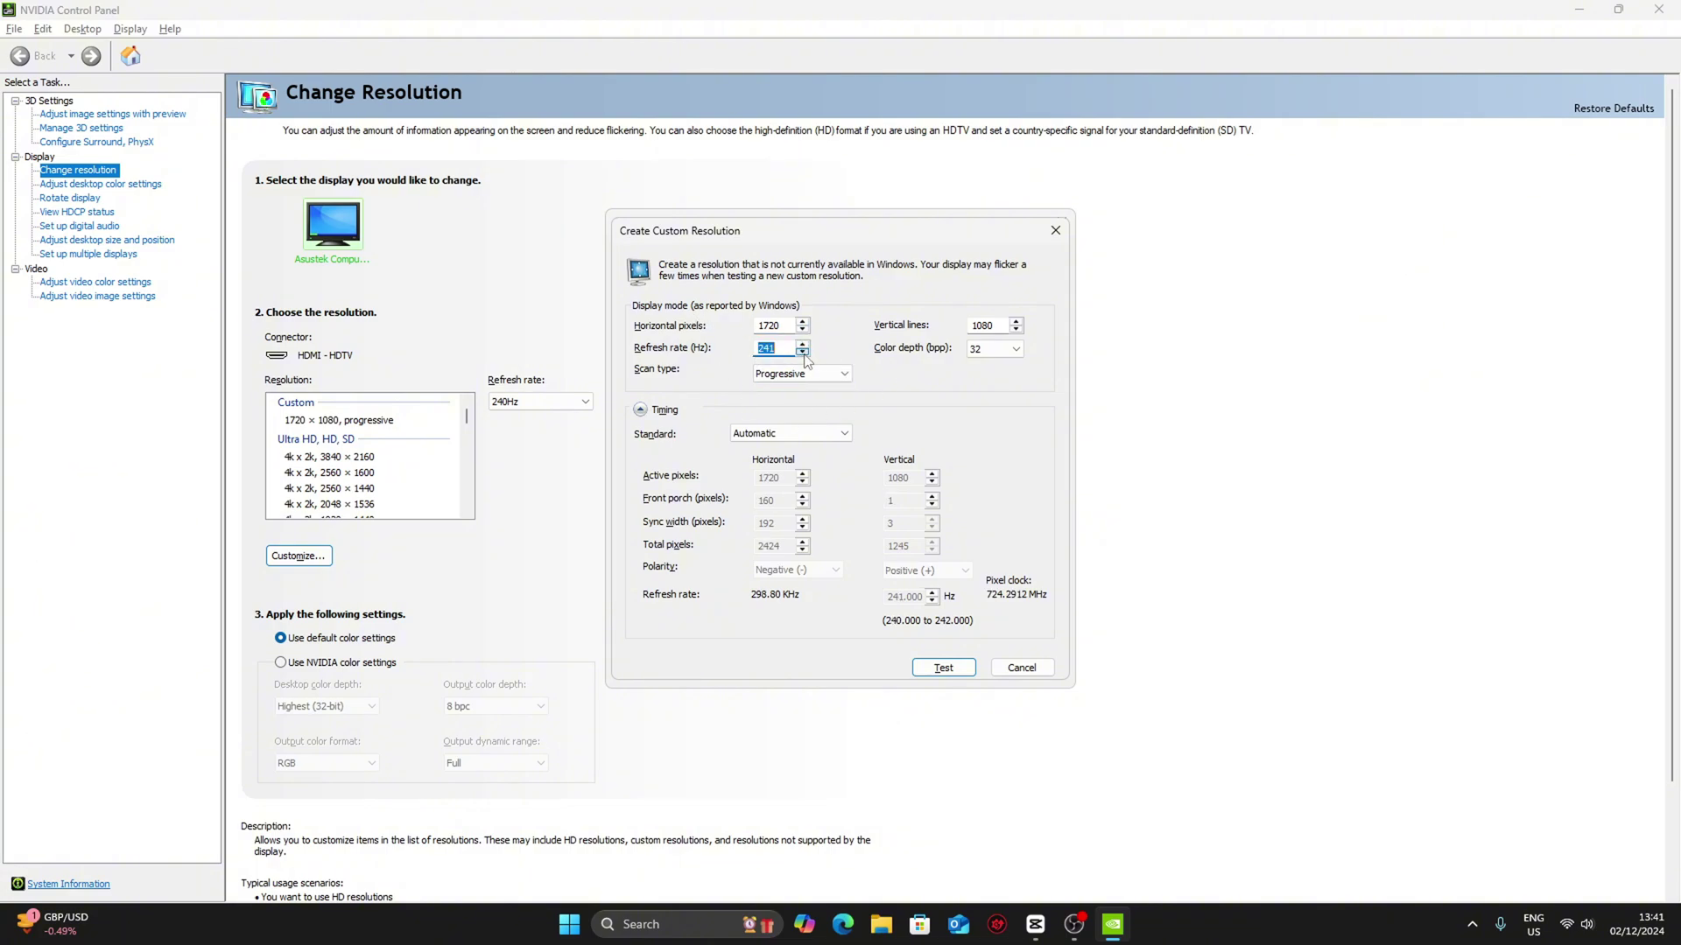
left_click(943, 671)
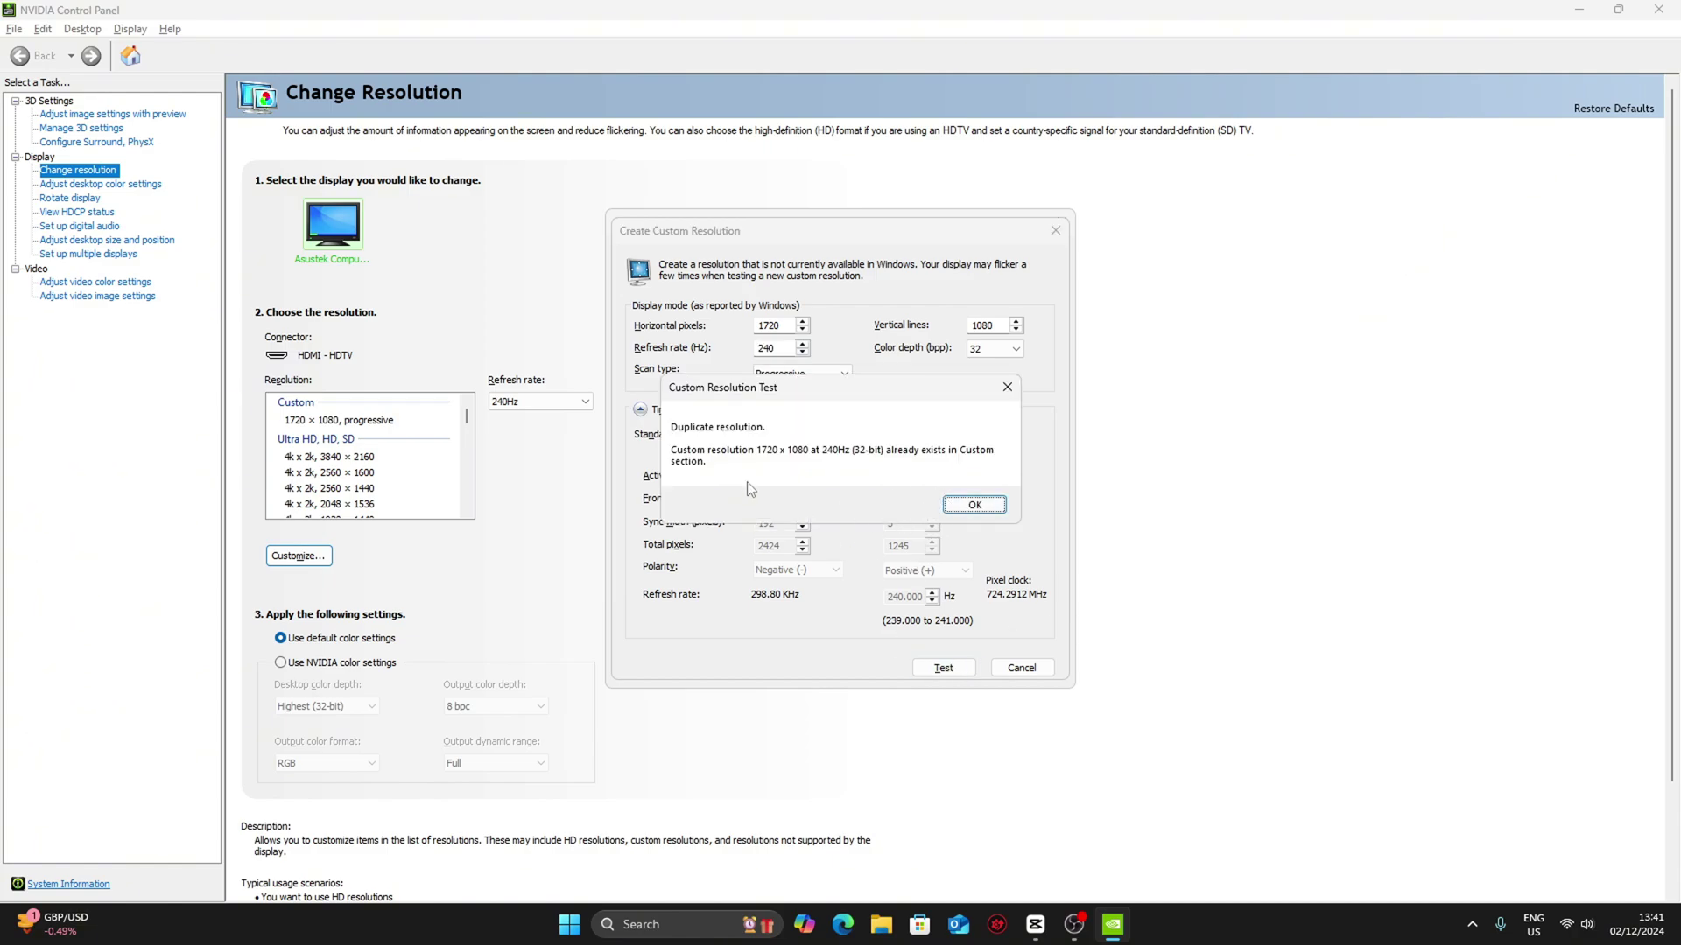
left_click(960, 502)
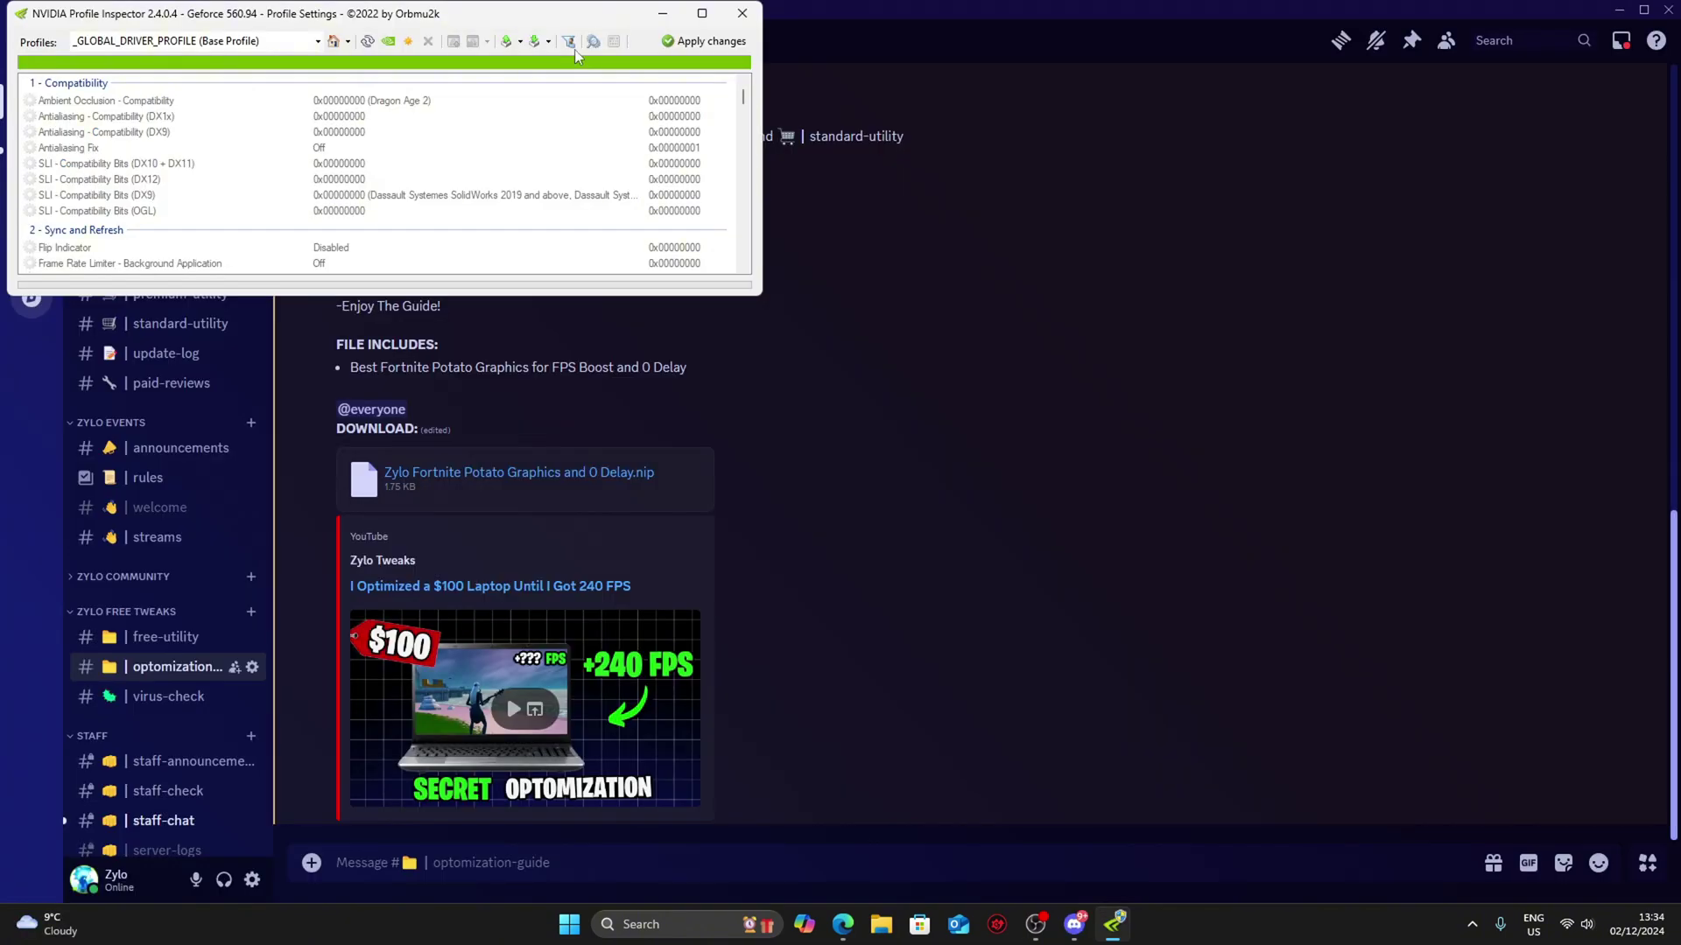
Step: Load the Fortnite profile in NVIDIA Profile Inspector by searching 'fortnite', and maximize the window
left_click_drag(530, 13, 1098, 189)
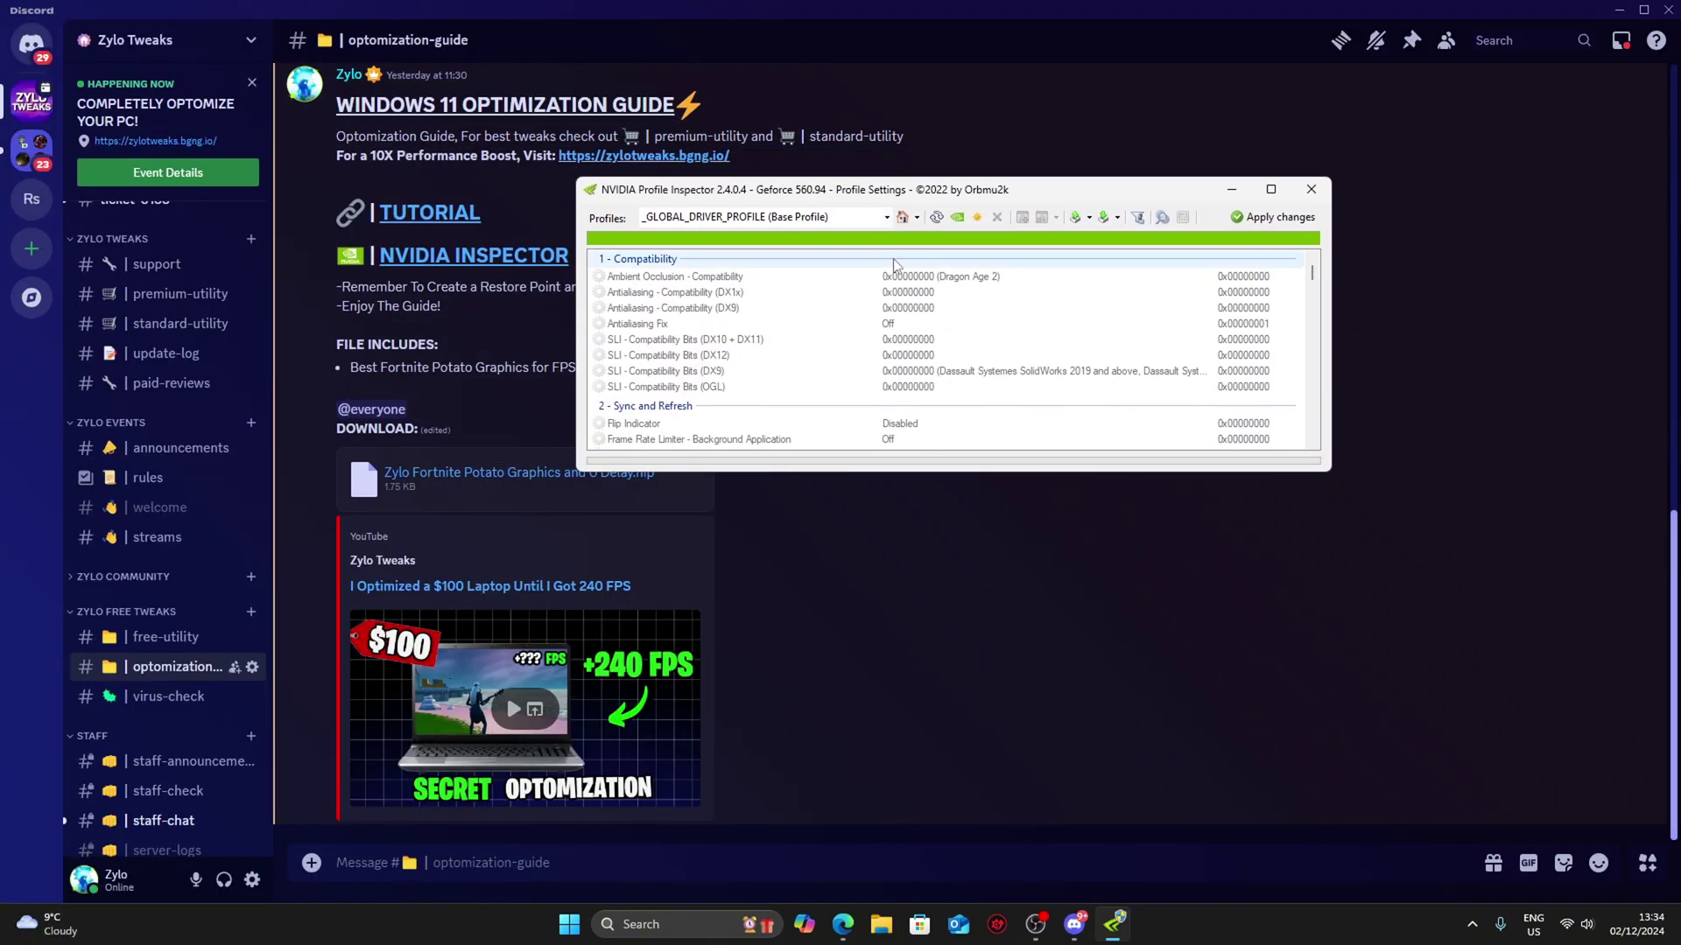
left_click(848, 220)
type("fortnm")
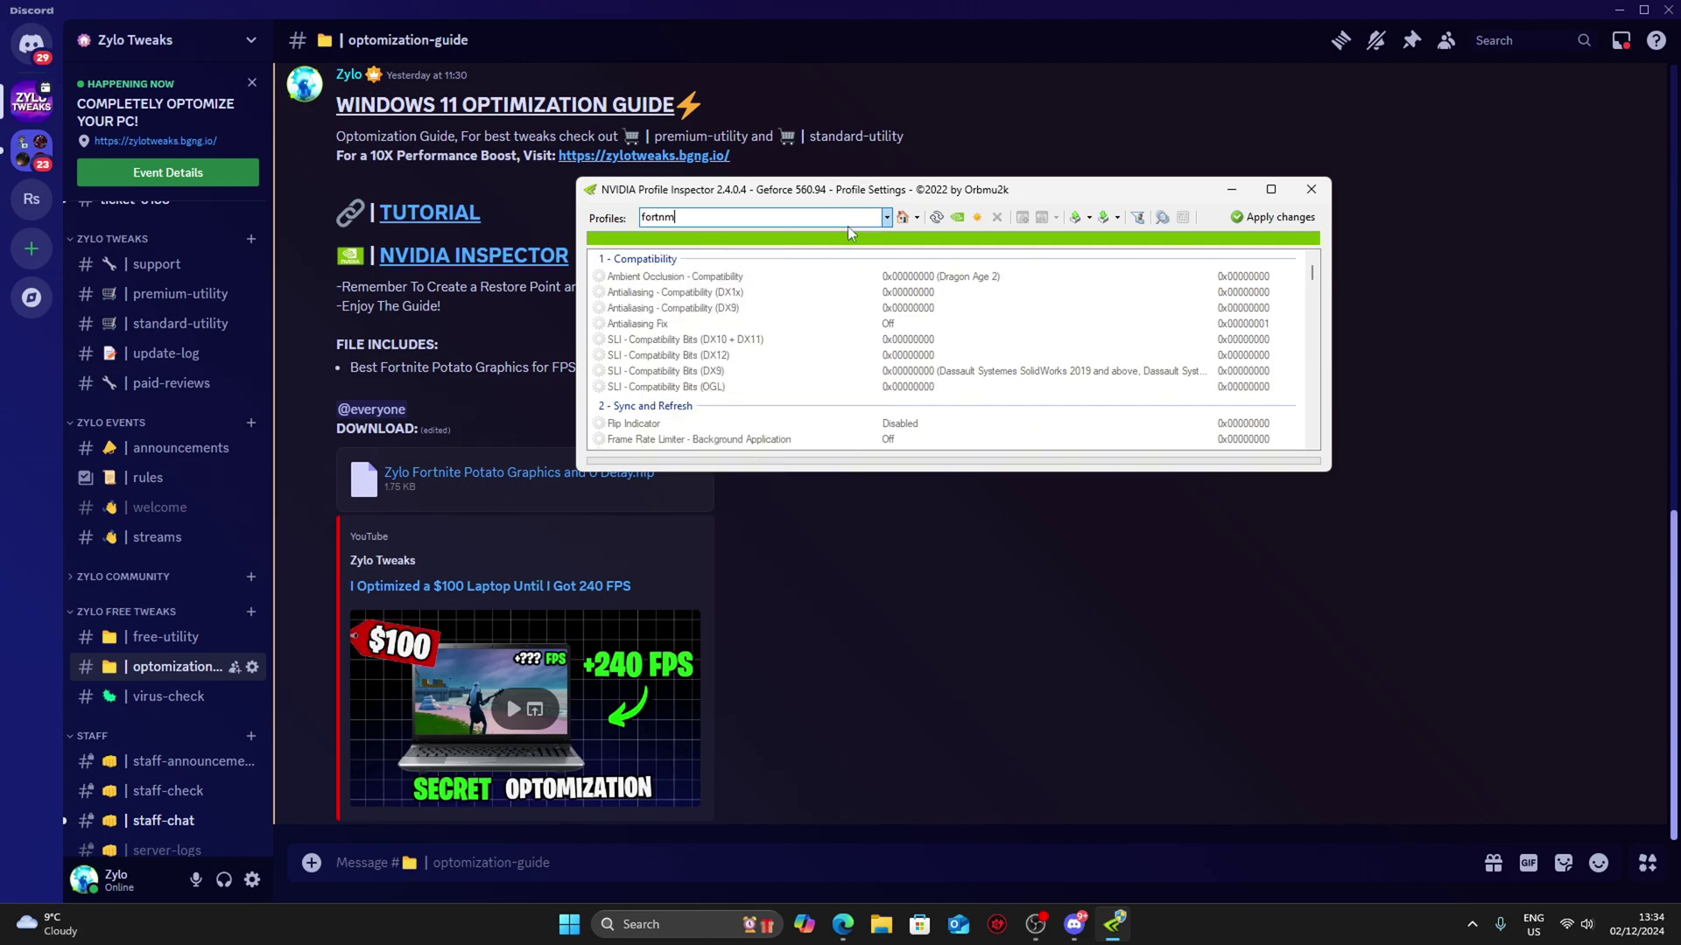
key("BackSpace")
type("it")
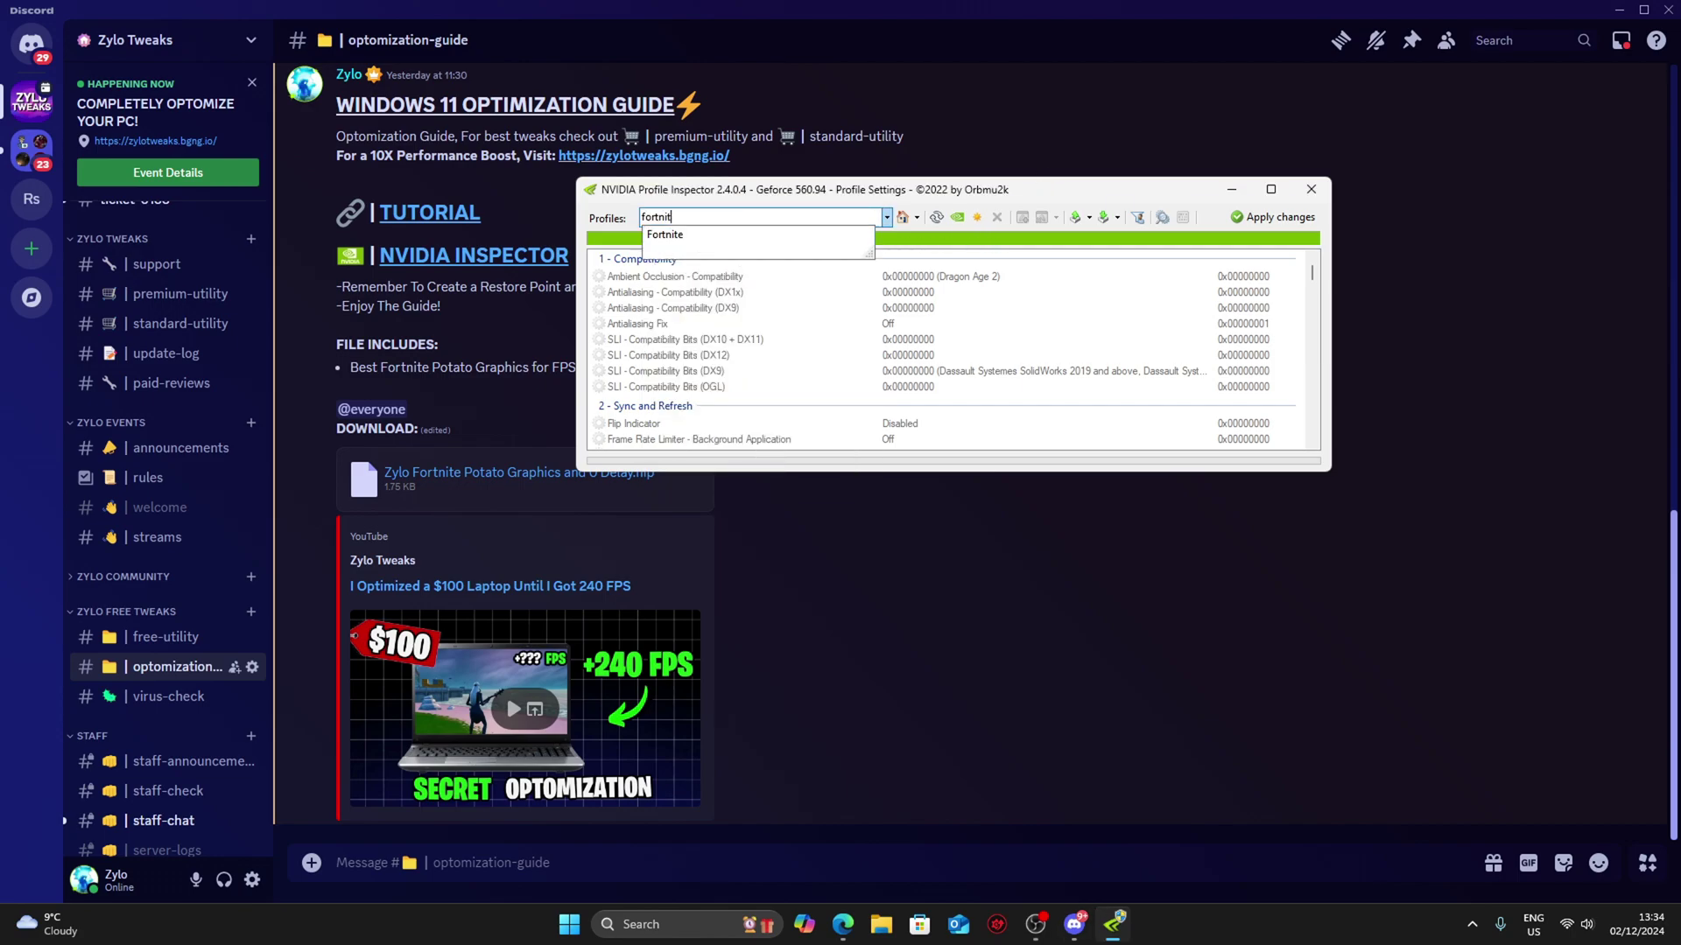
left_click(684, 238)
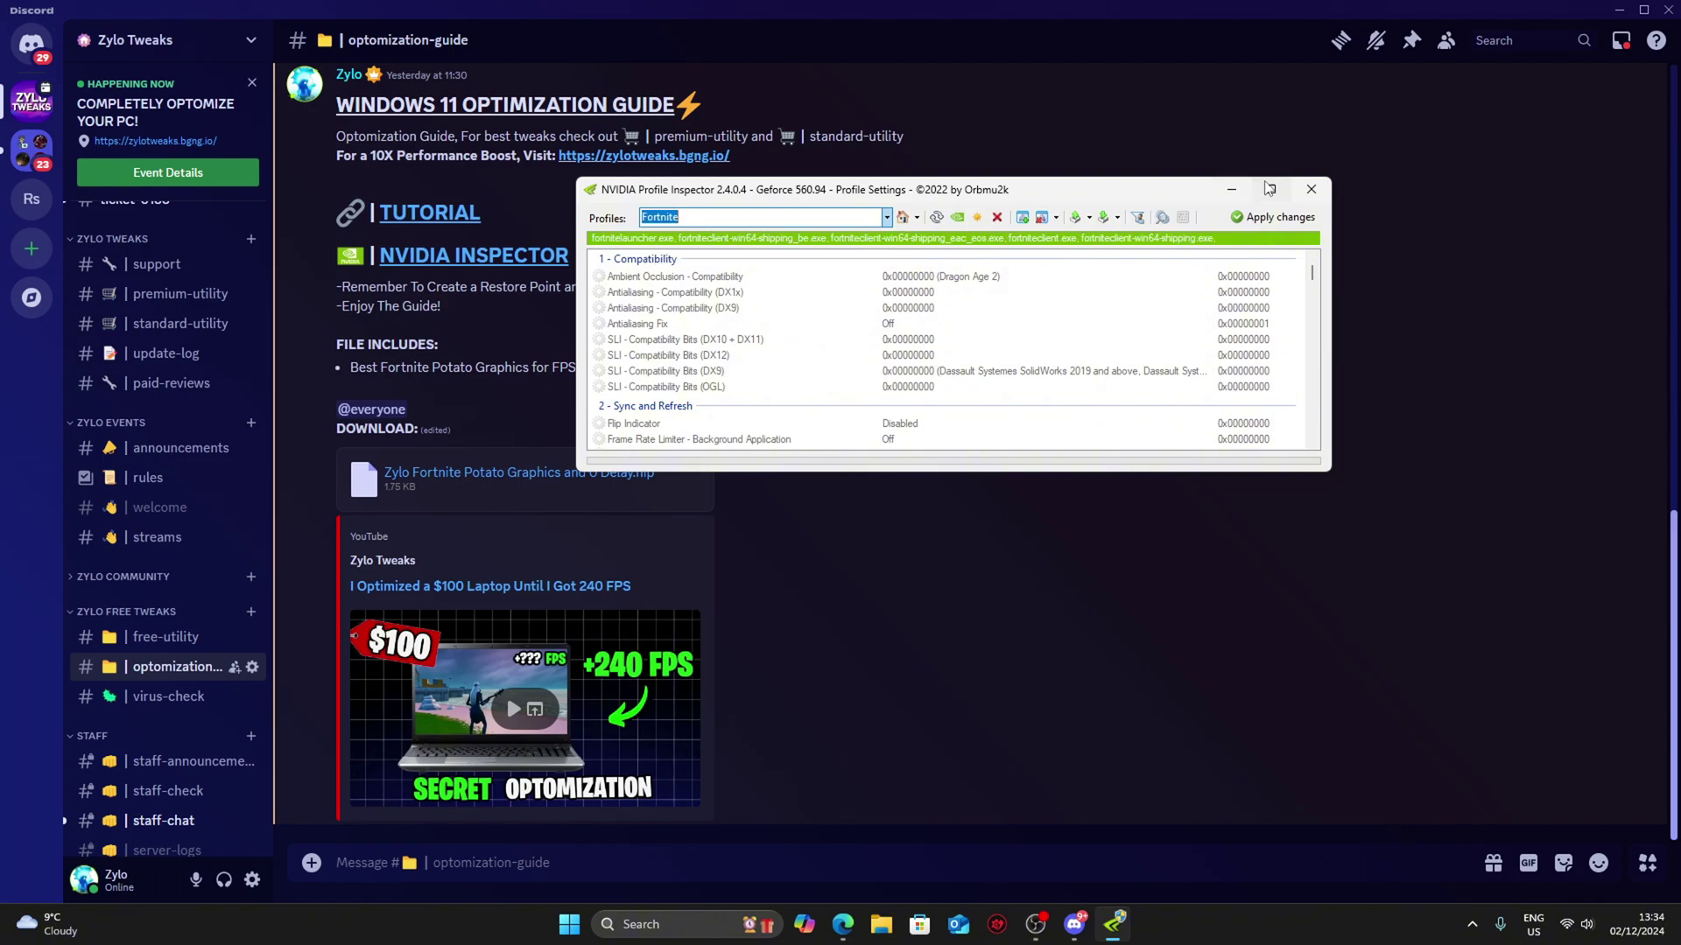
left_click(1269, 189)
scroll(796, 324, "down", 6)
scroll(799, 461, "up", 6)
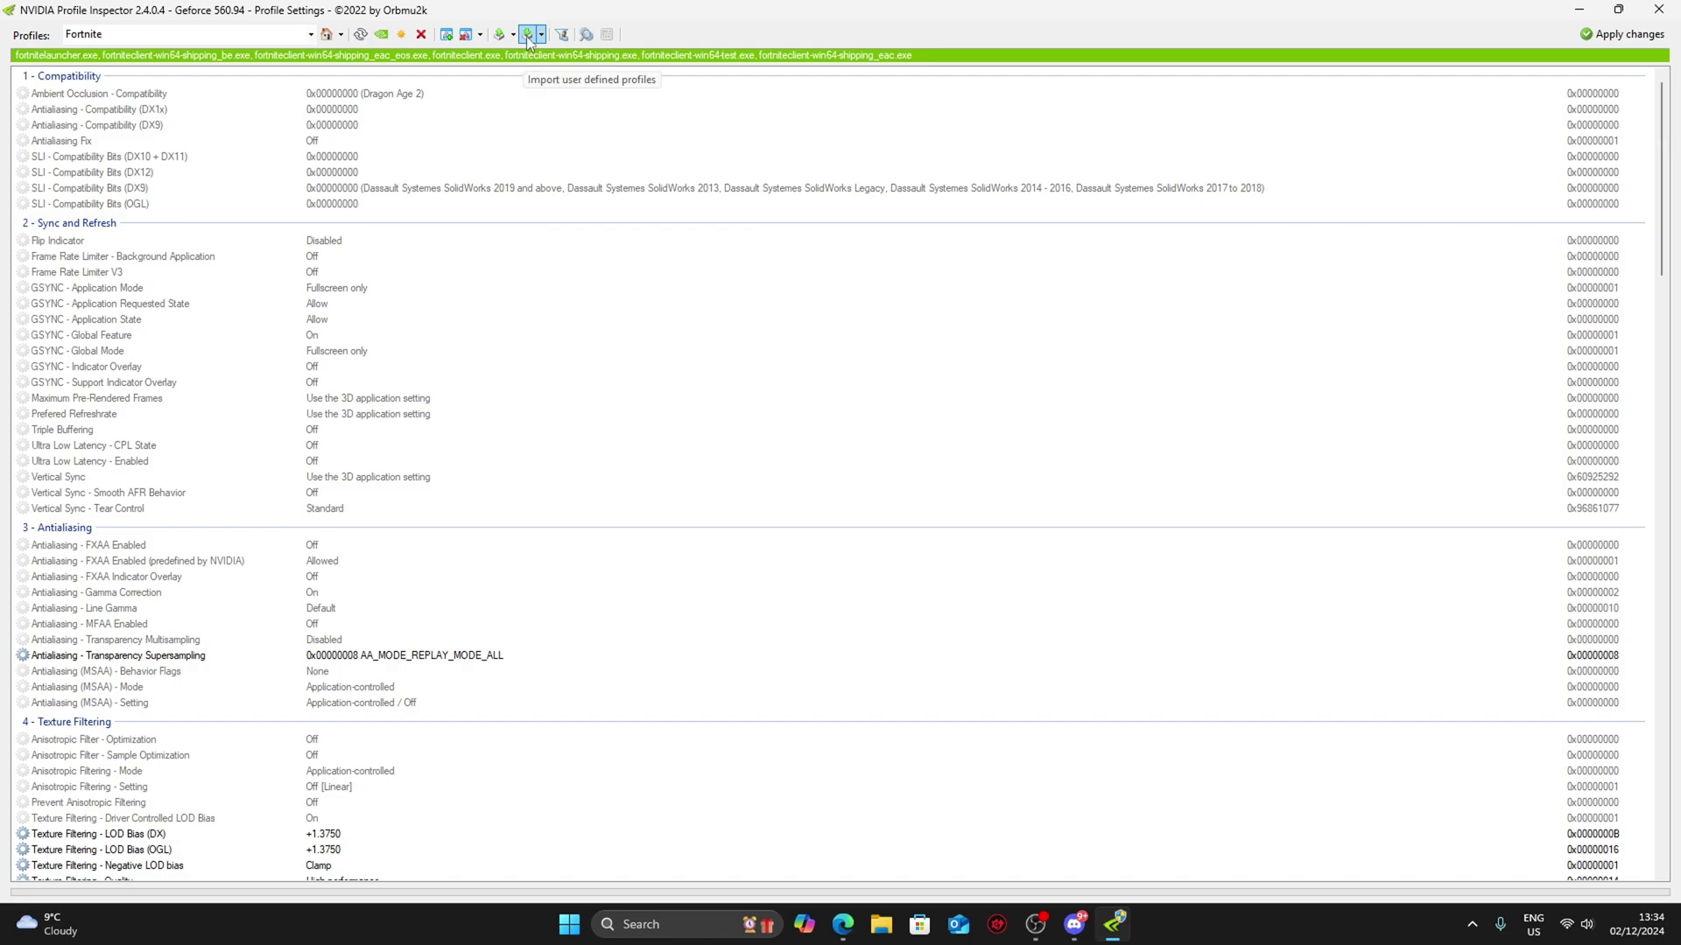
Step: Import the Zylo Fortnite Potato Graphics .nip file from Downloads as a user-defined profile
left_click(529, 40)
left_click(561, 58)
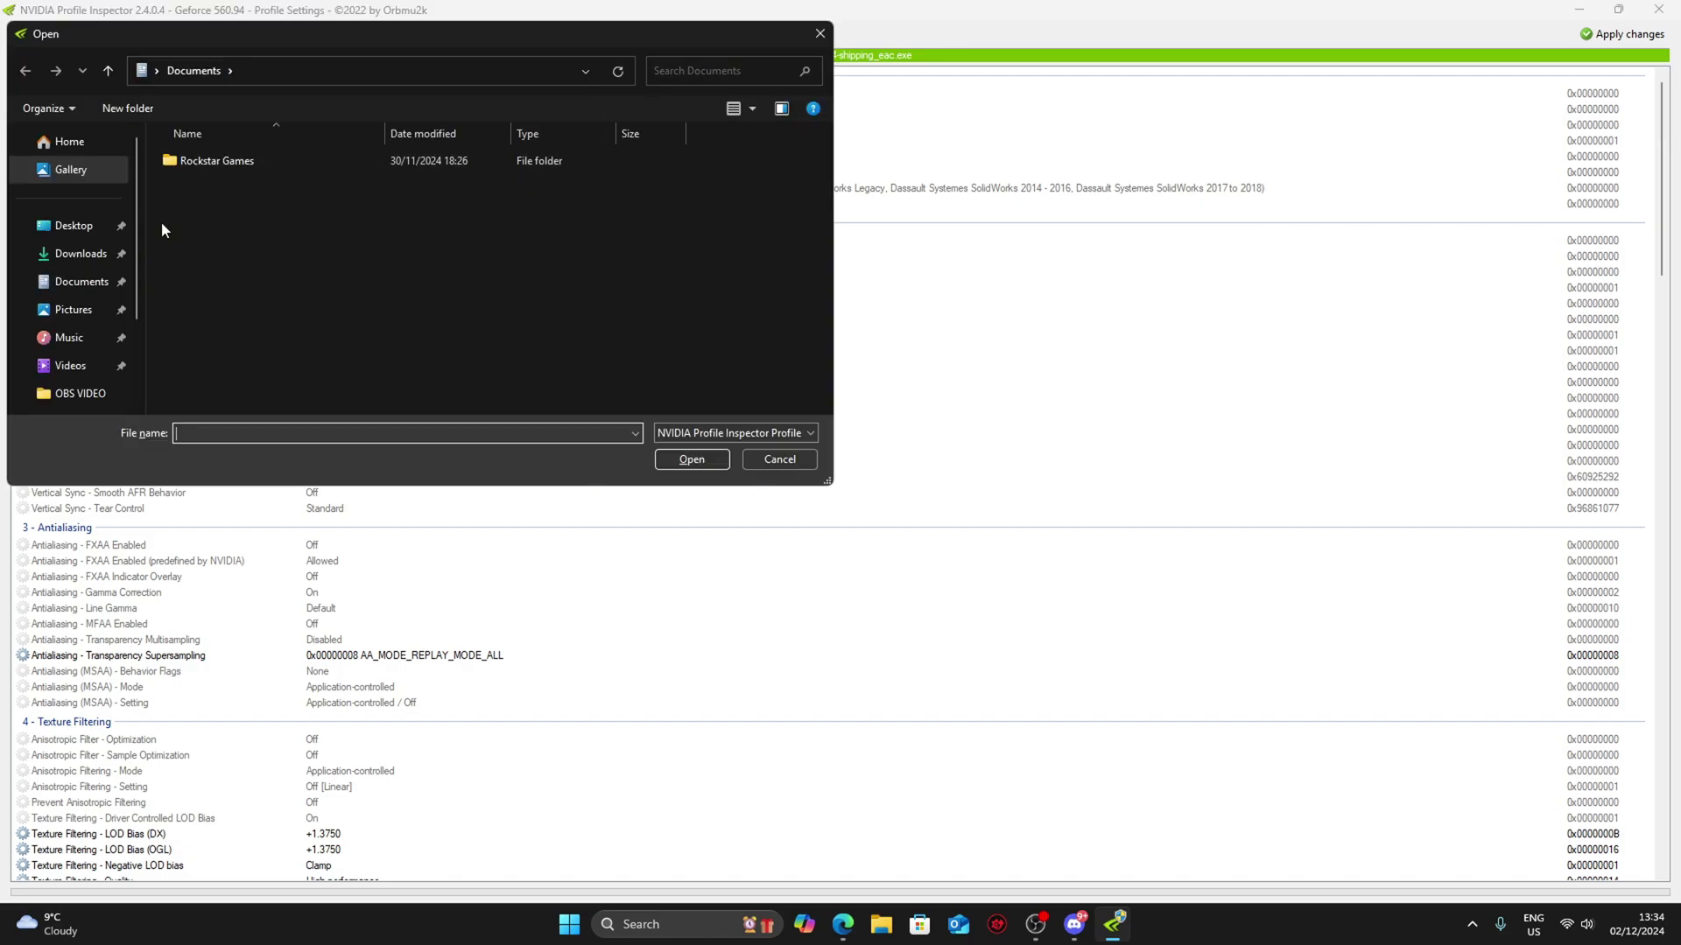
left_click(80, 253)
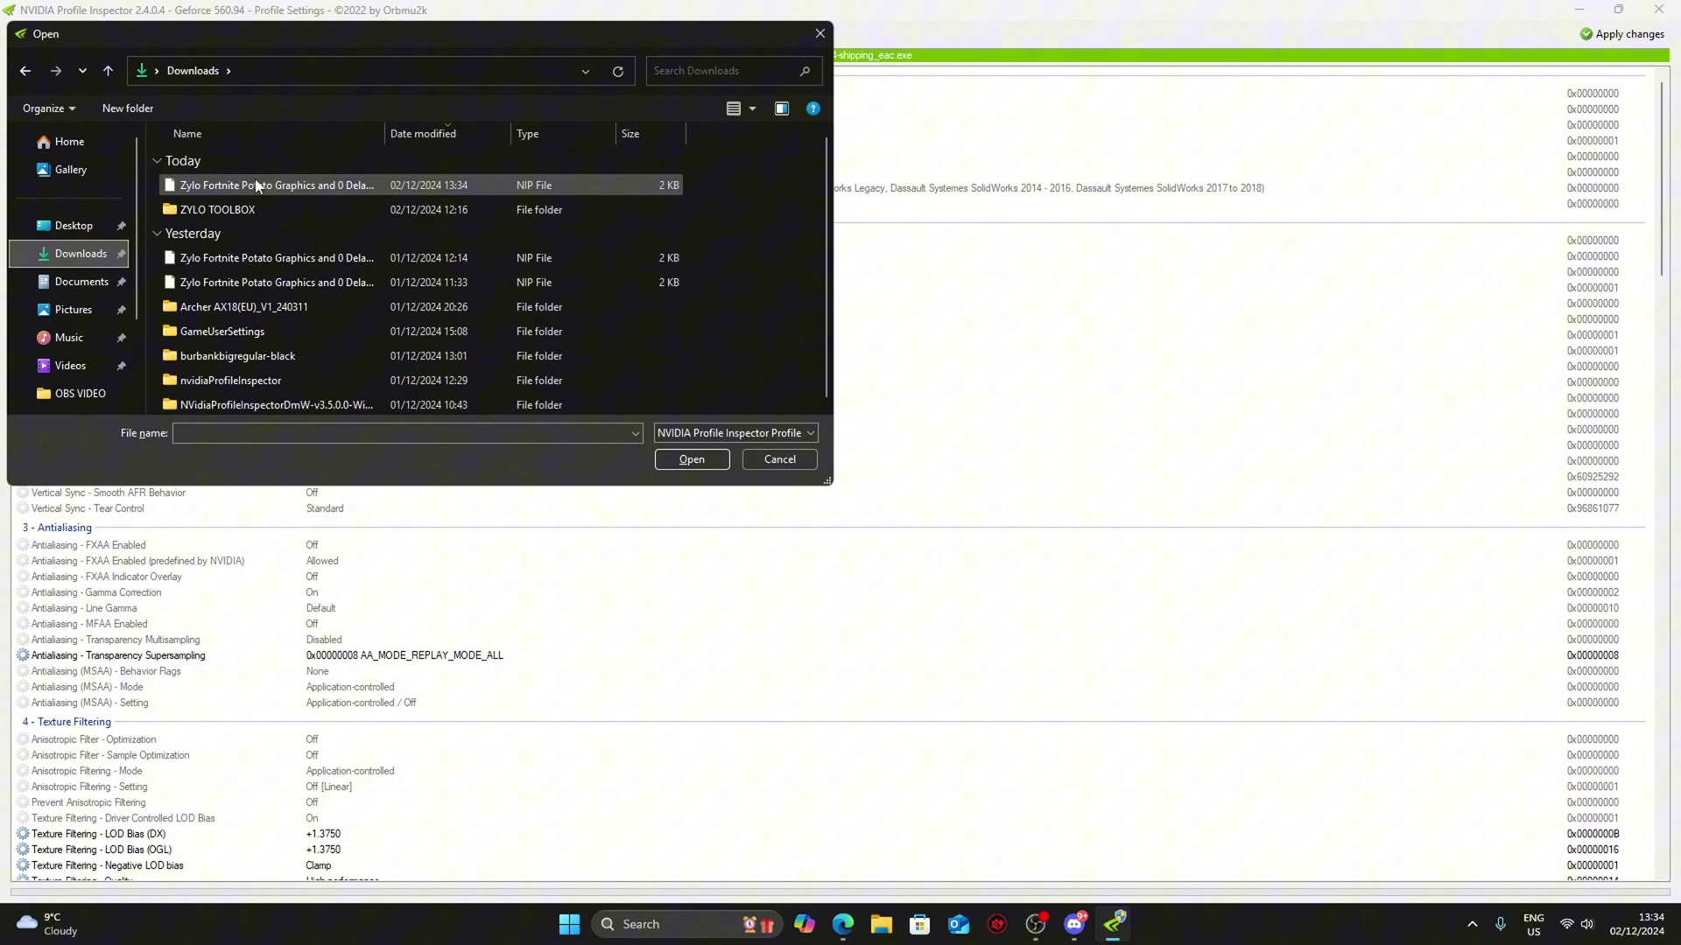
left_click(257, 186)
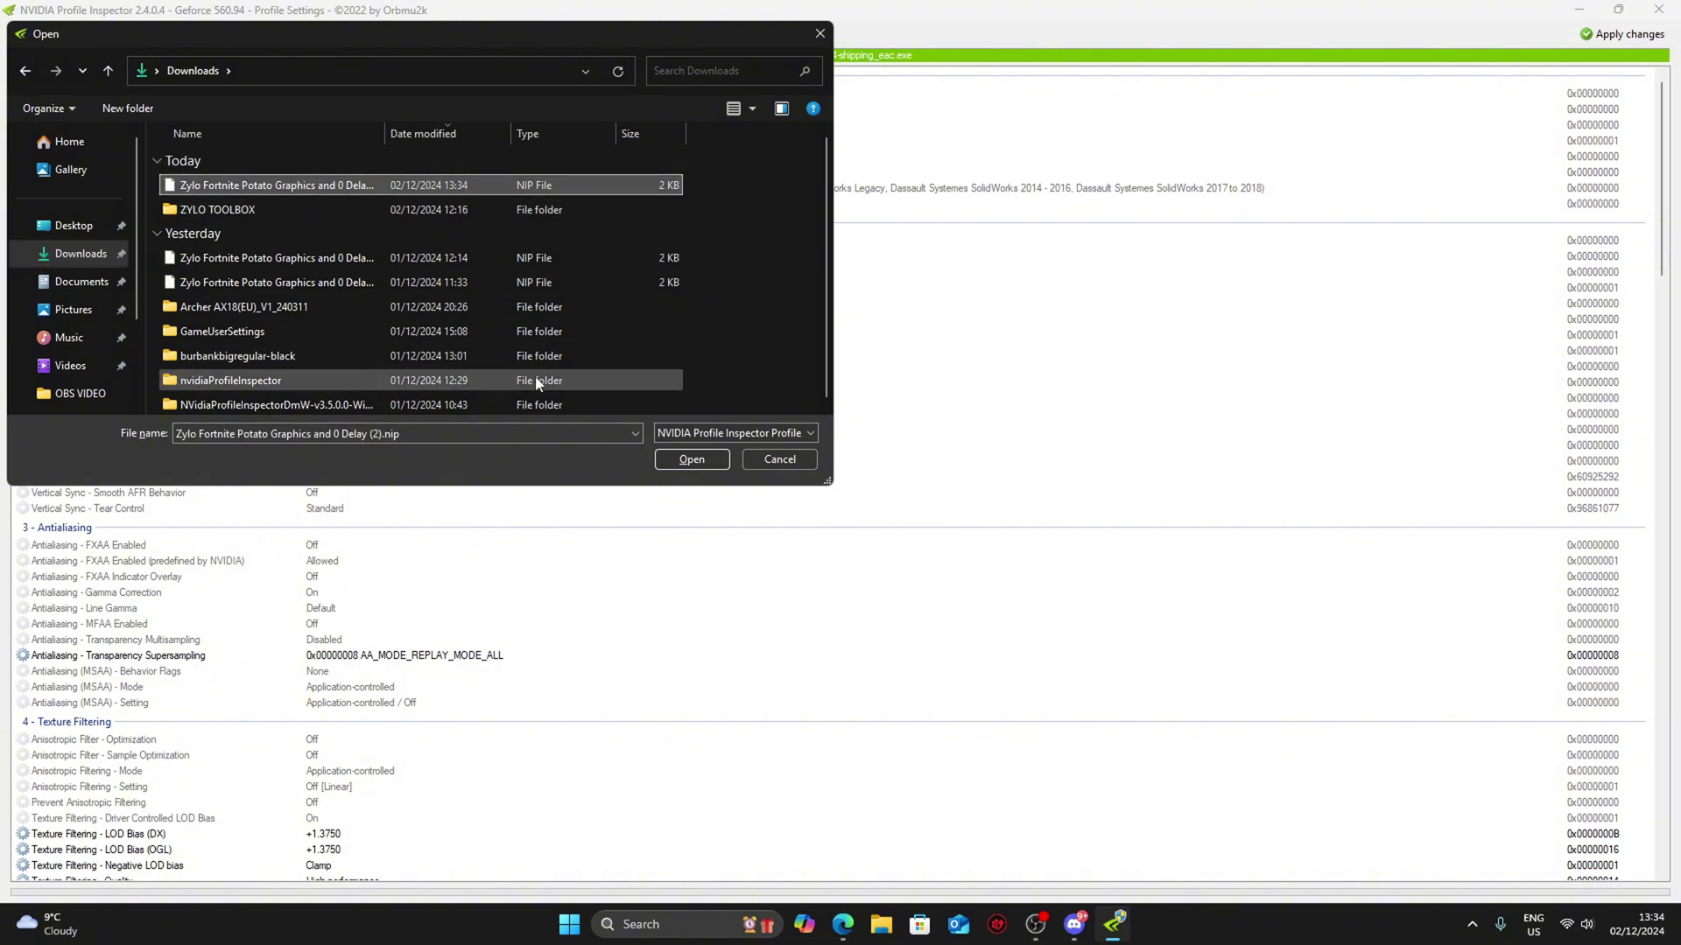
left_click(711, 463)
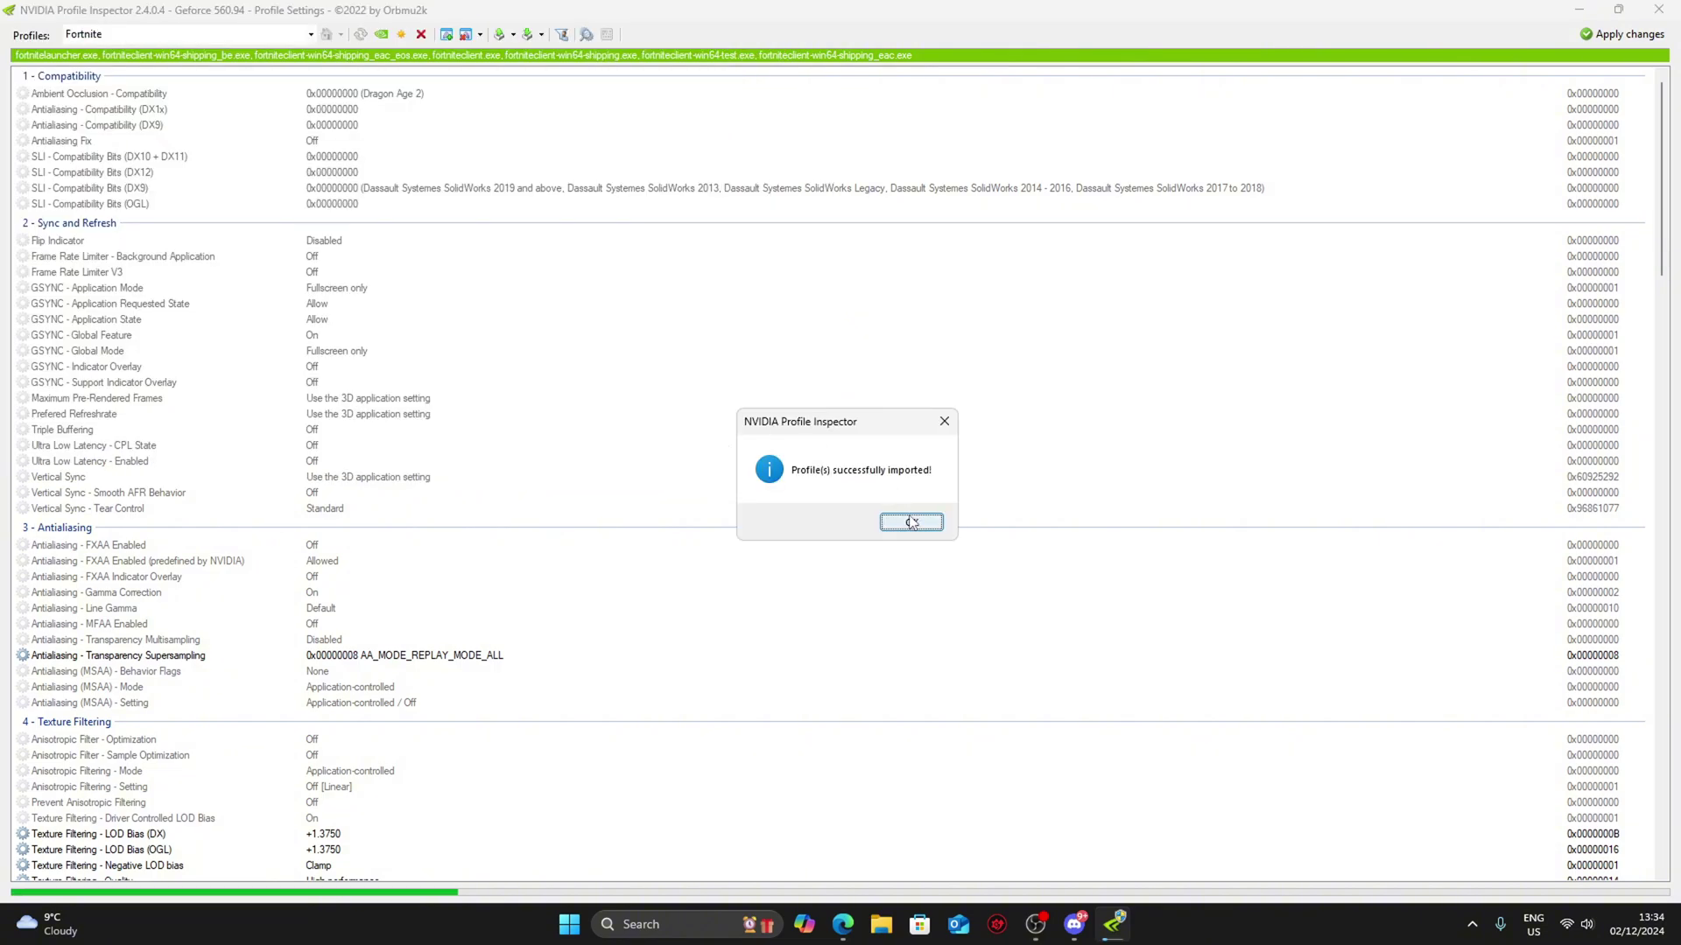
left_click(912, 523)
scroll(706, 401, "down", 1)
scroll(830, 531, "down", 2)
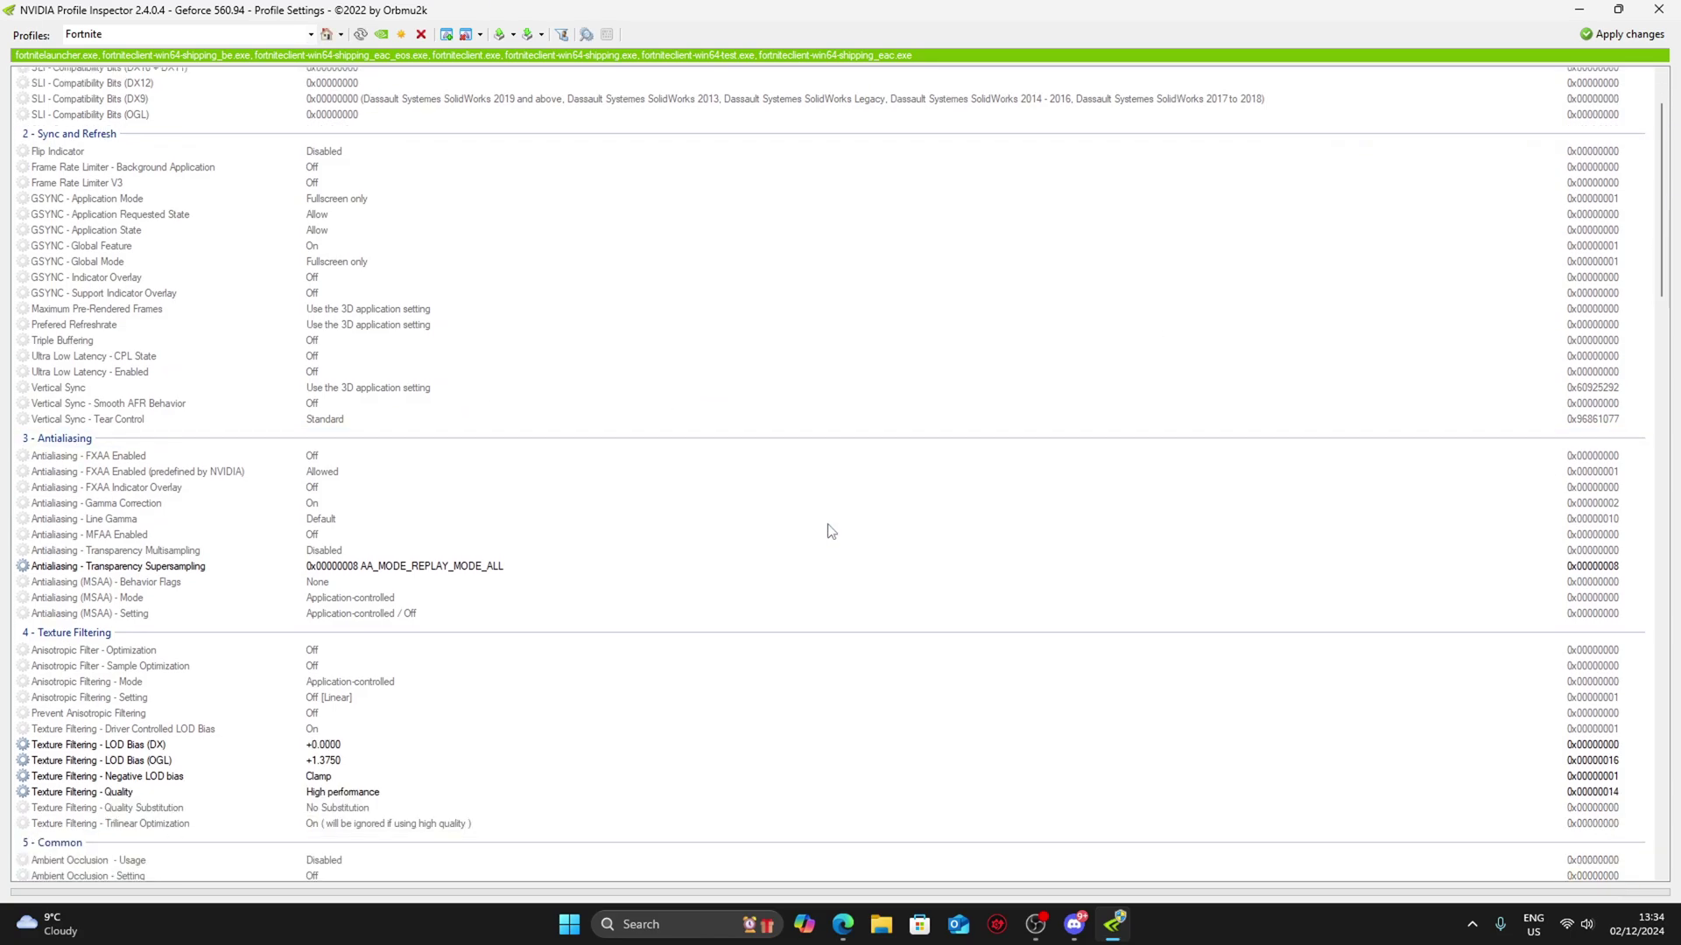
scroll(491, 645, "down", 5)
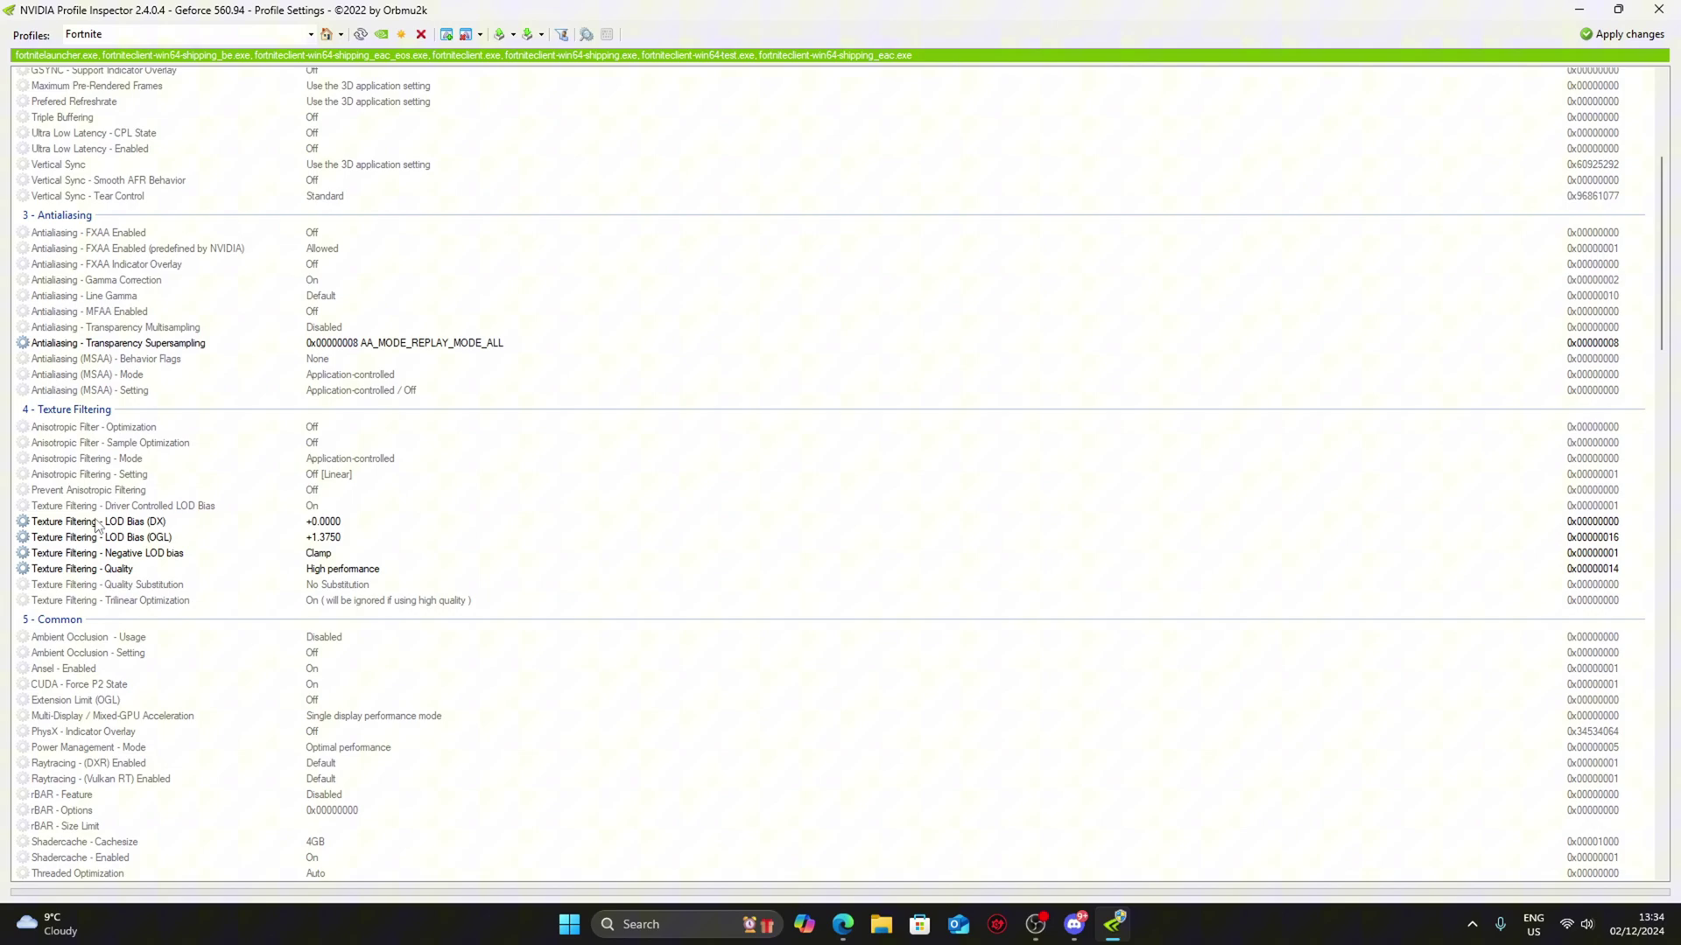
Step: Set Texture Filtering LOD Bias (DX) to +1.3750, apply the changes, and close Profile Inspector
left_click(326, 525)
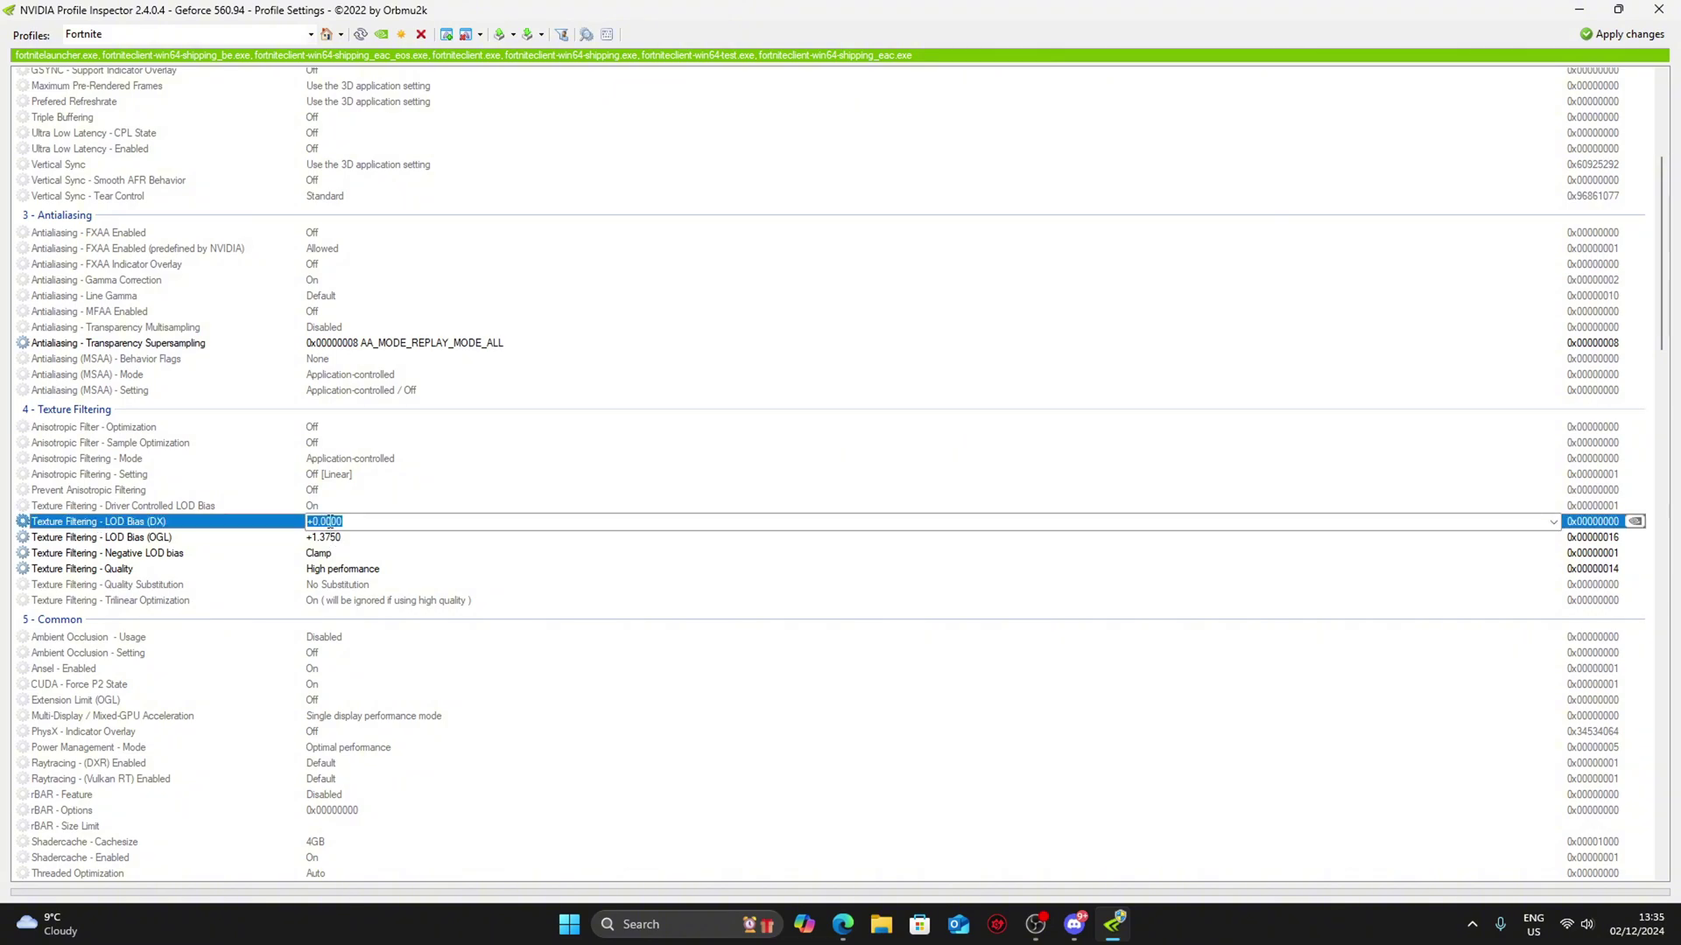
left_click(1553, 522)
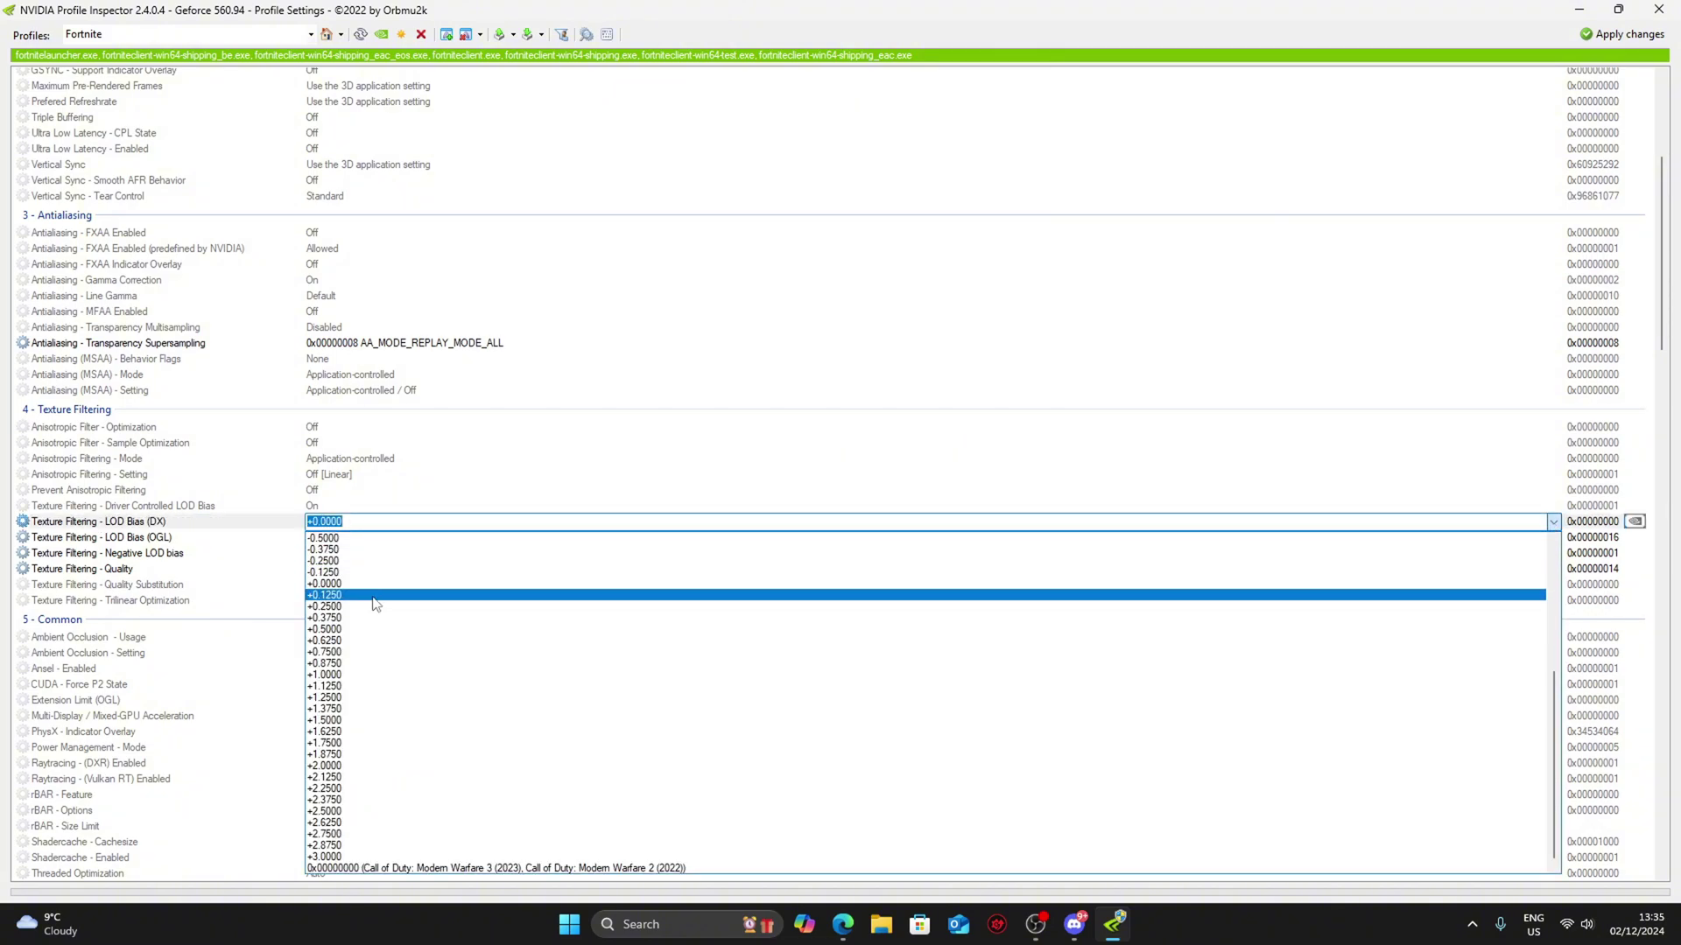
left_click(343, 709)
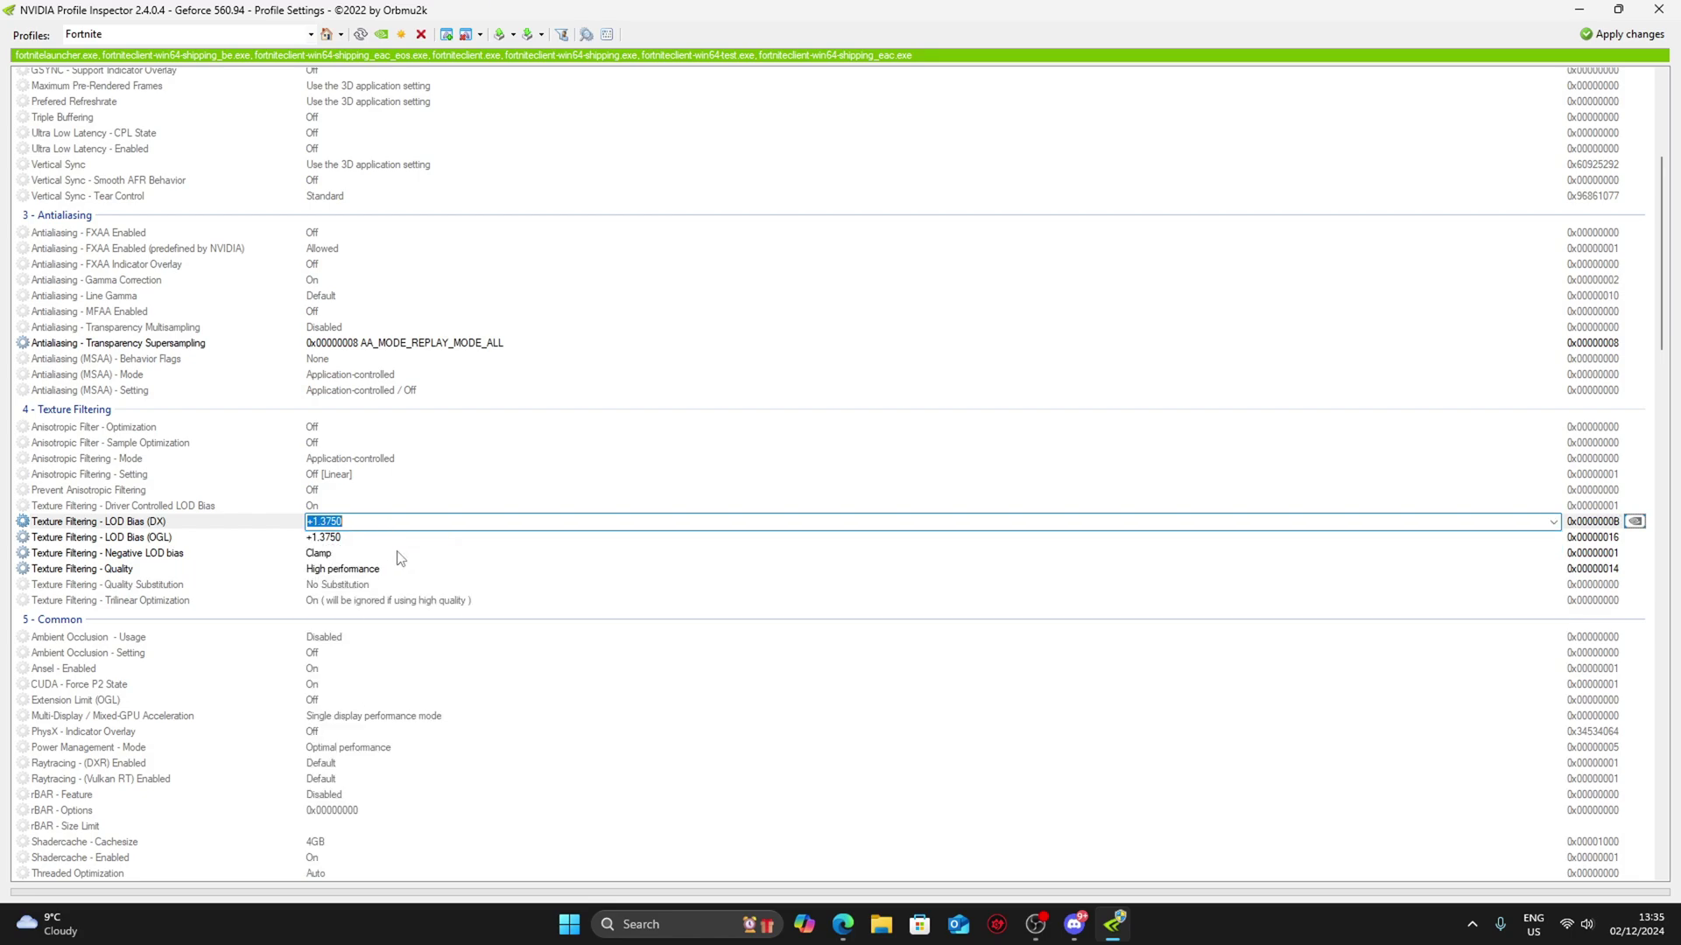
left_click(1626, 34)
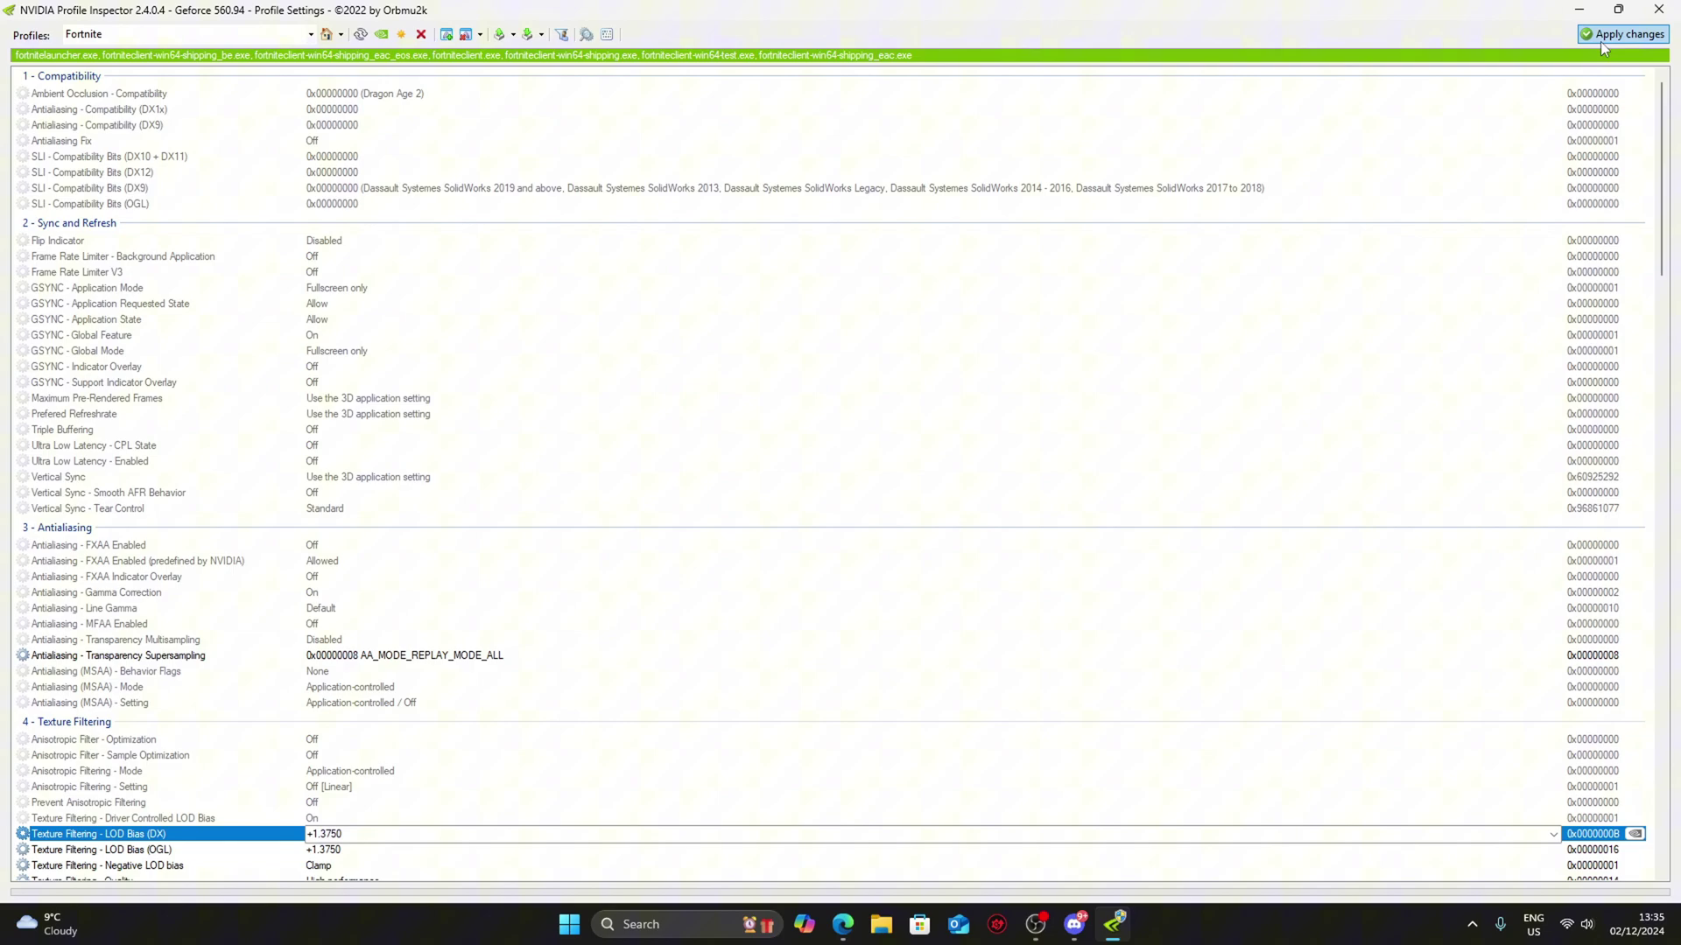
left_click(1650, 9)
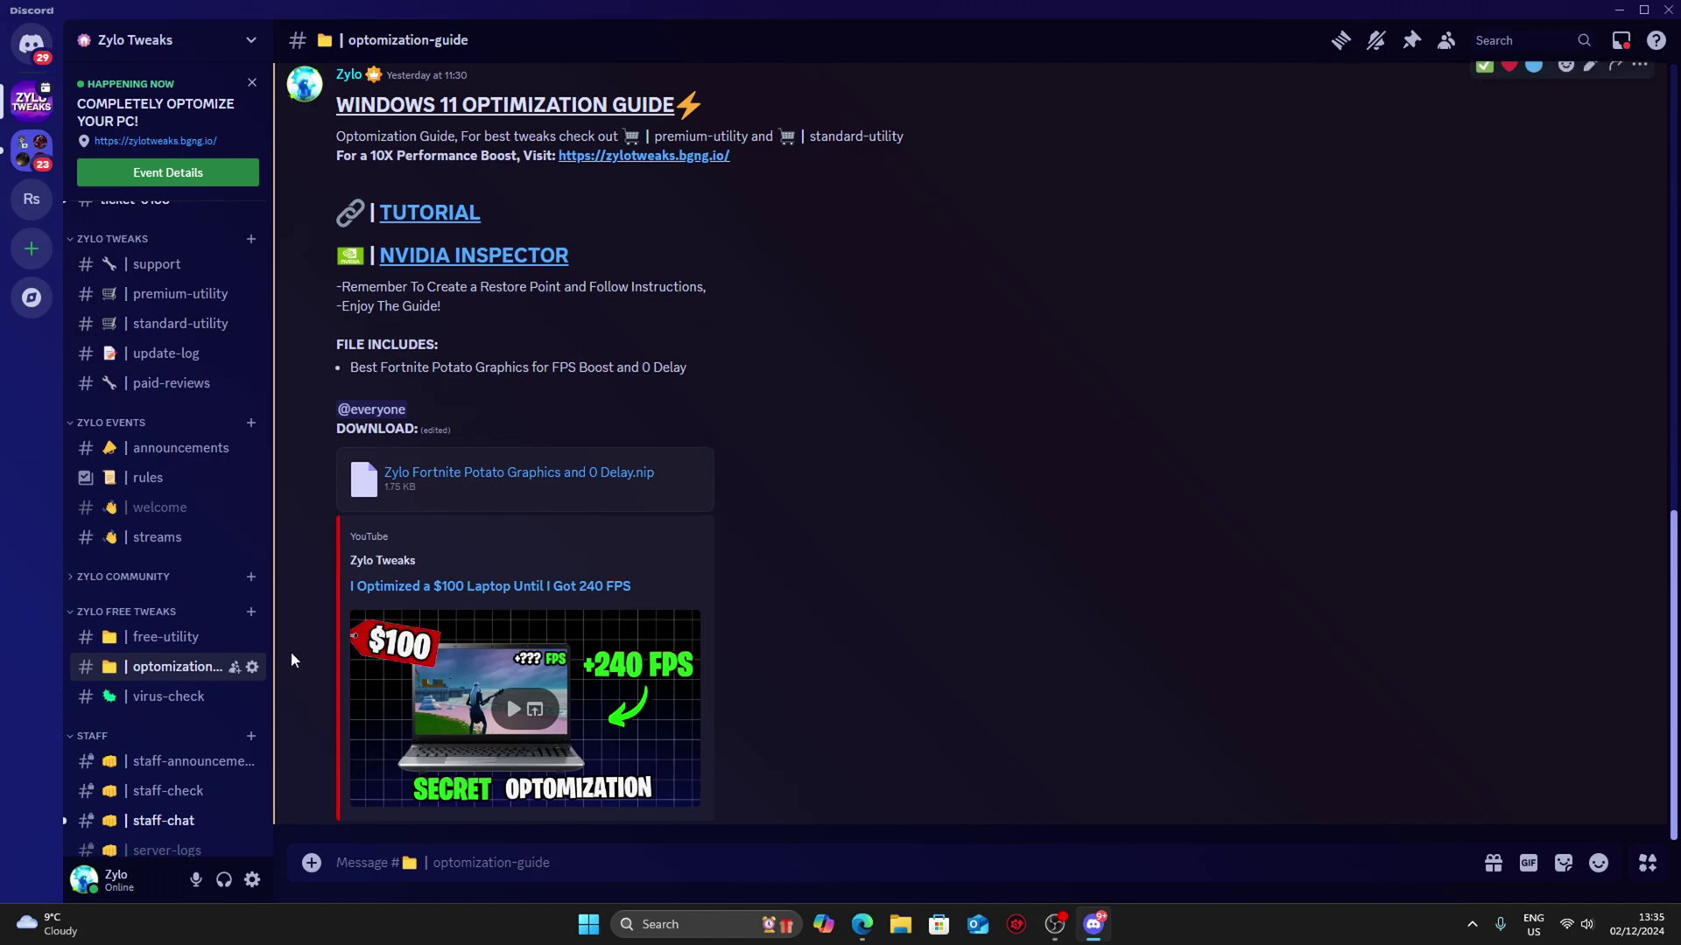
Step: Follow the DOWNLOAD link in #free-utility to the Zylo Utility V4.bat page and highlight its file name
left_click(173, 638)
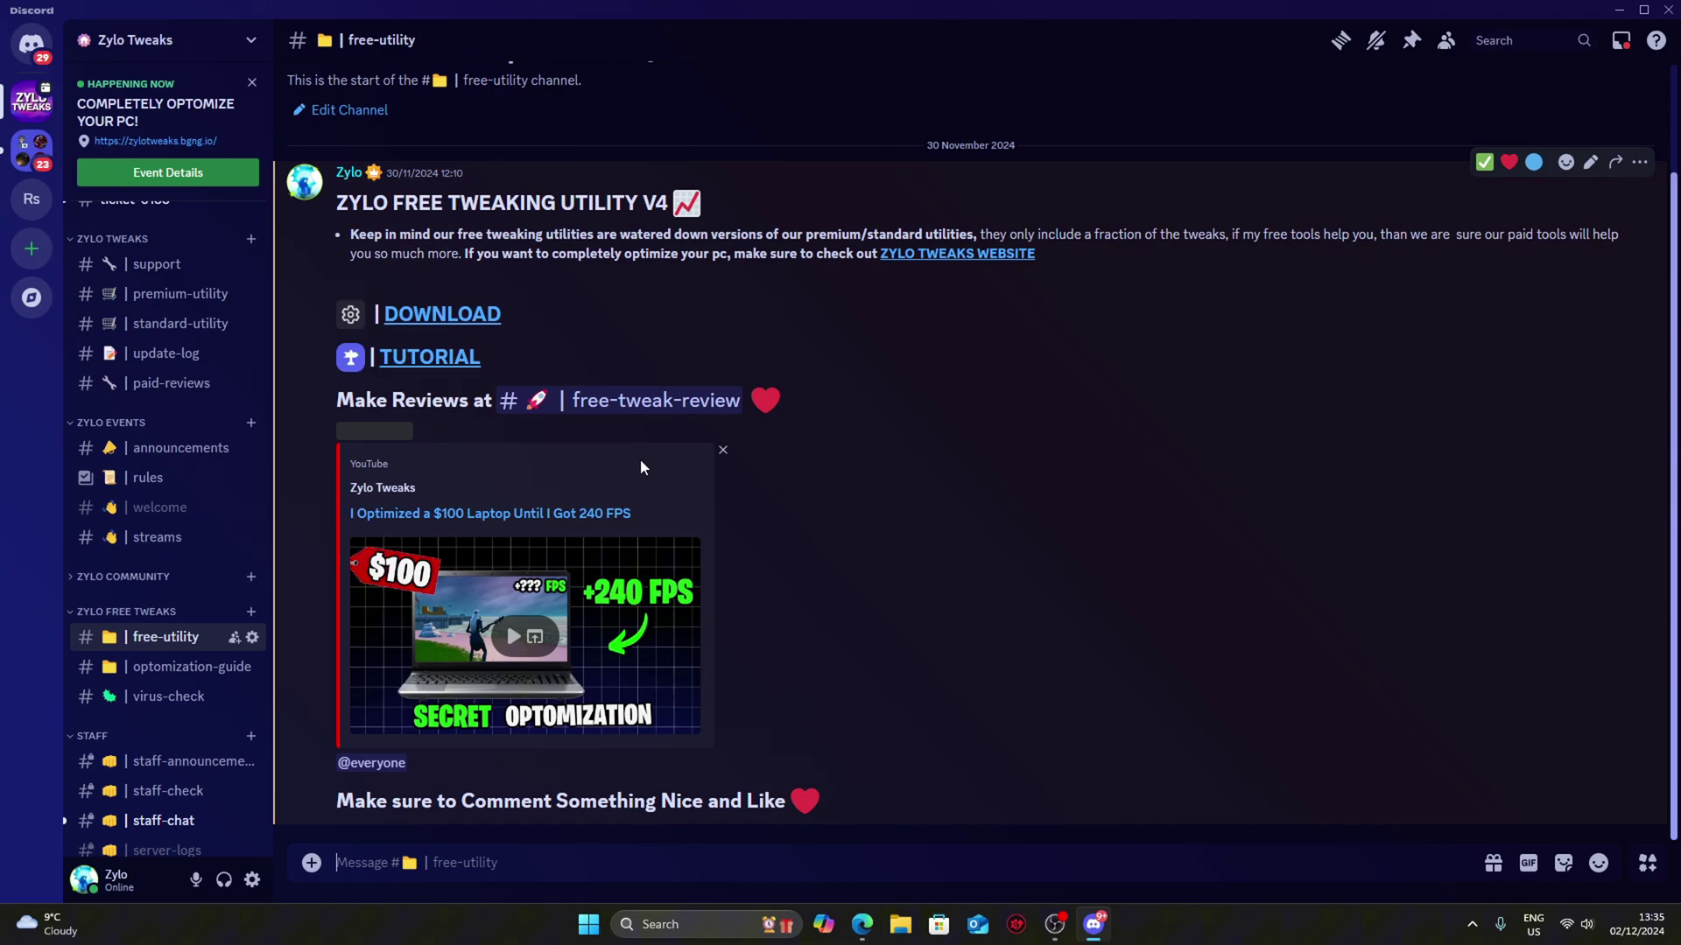
left_click(447, 317)
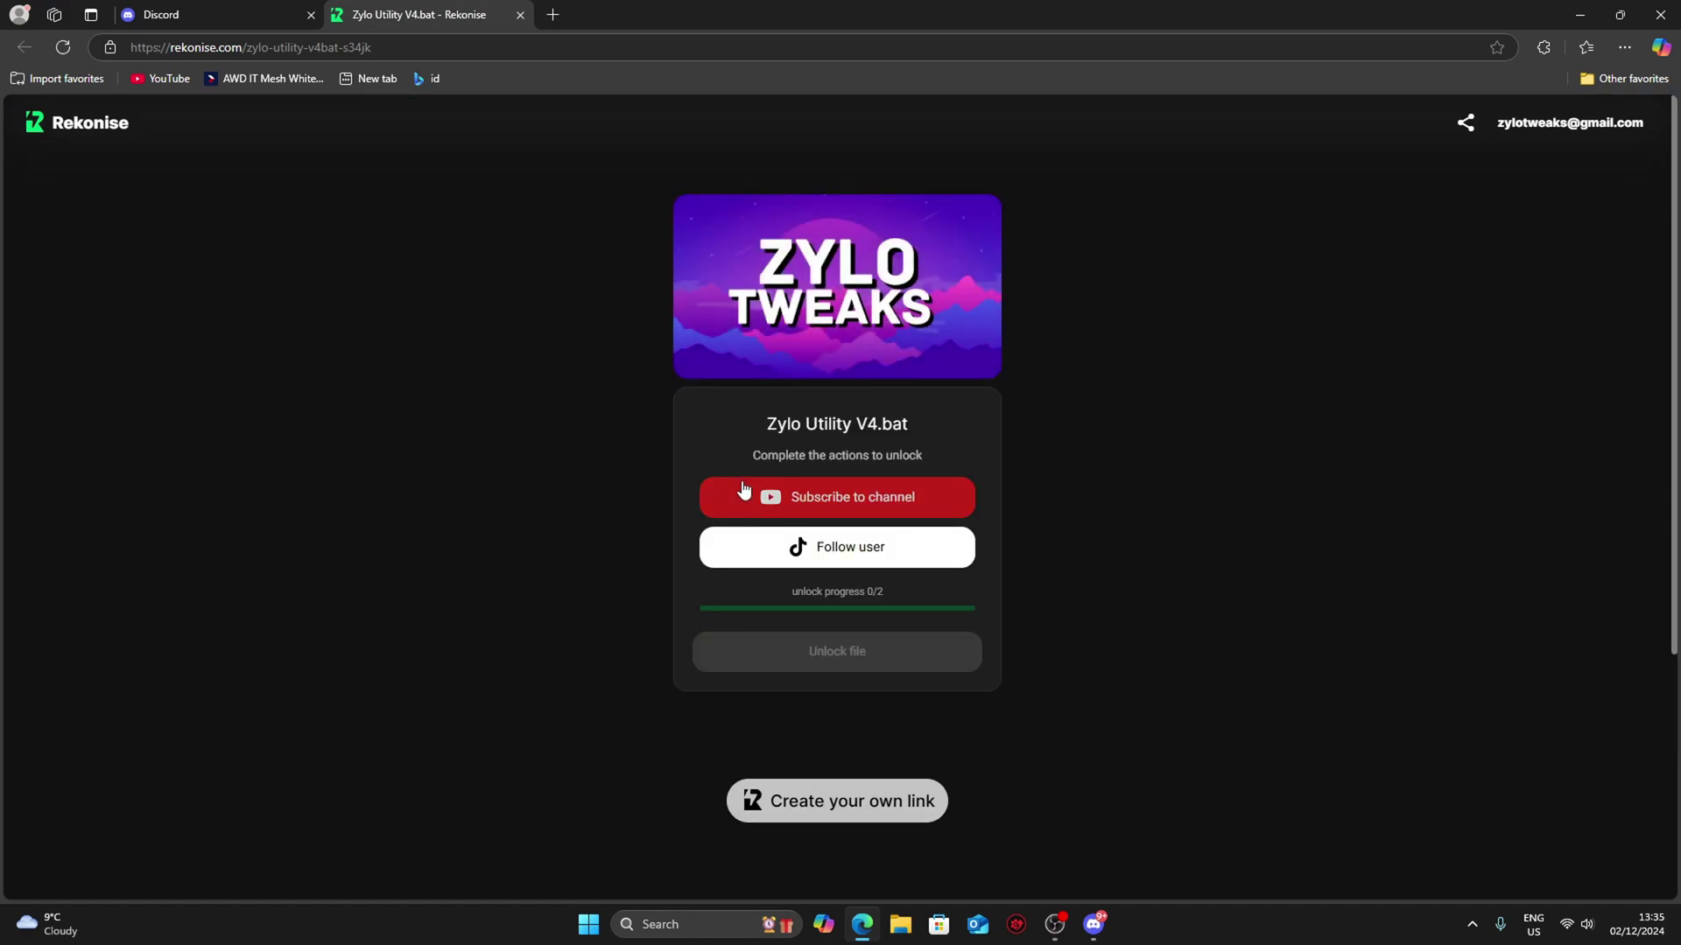
left_click_drag(758, 425, 927, 426)
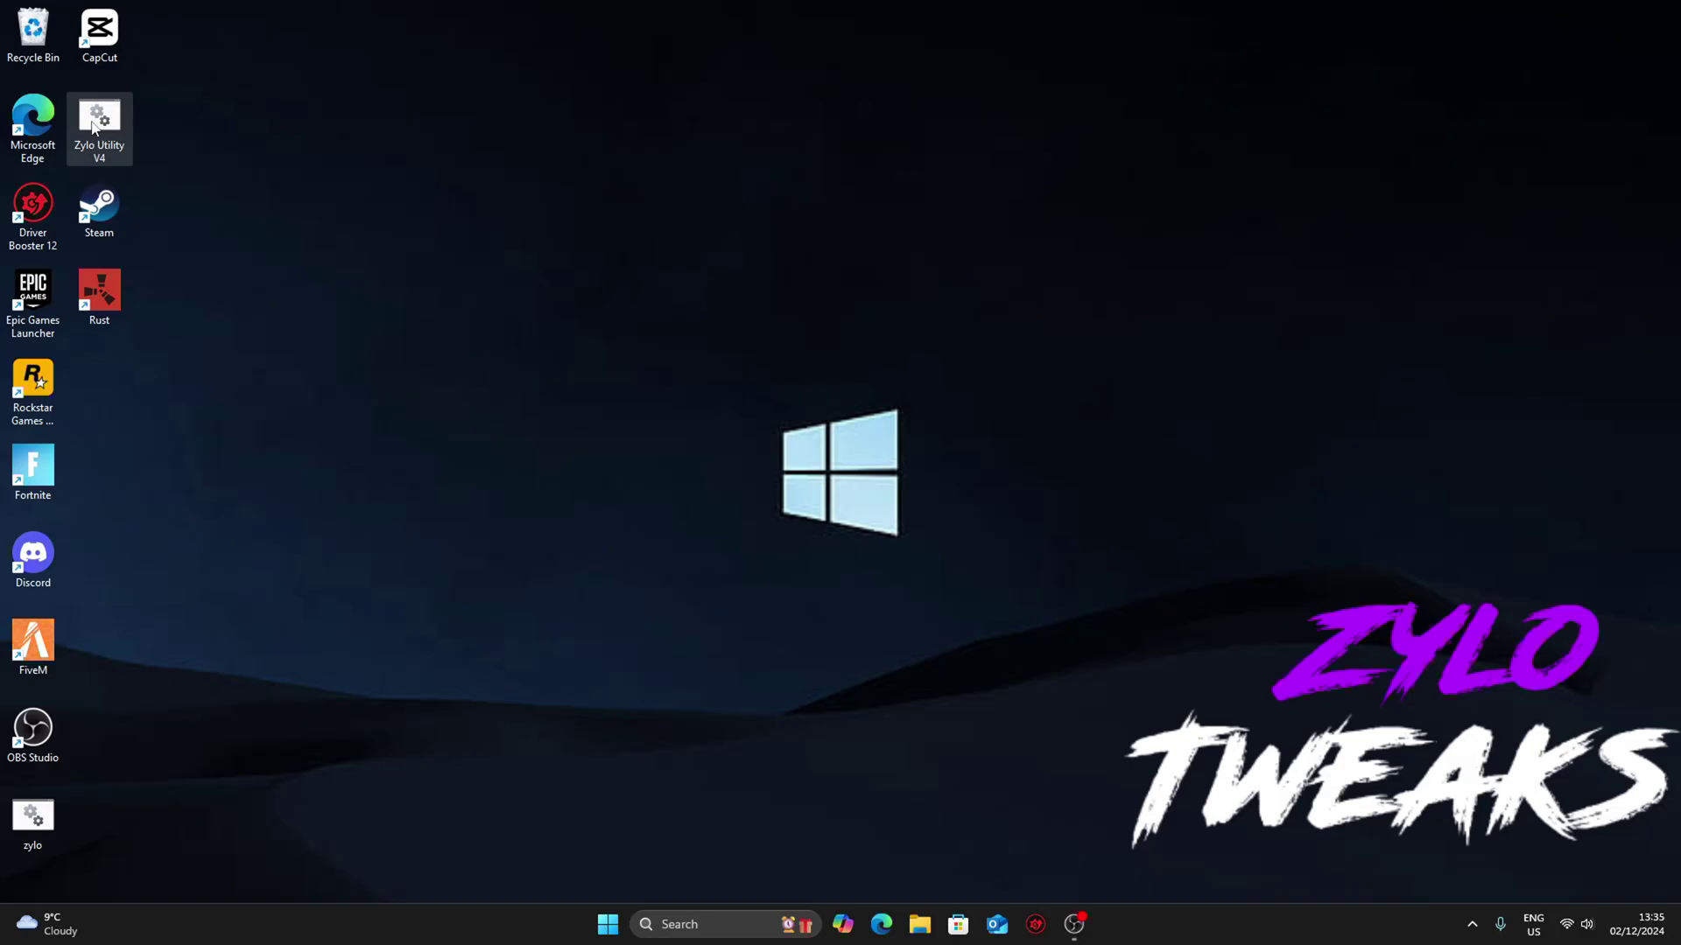
Step: Move the Zylo Utility V4 shortcut to the middle of the desktop and select it
left_click_drag(93, 127, 668, 480)
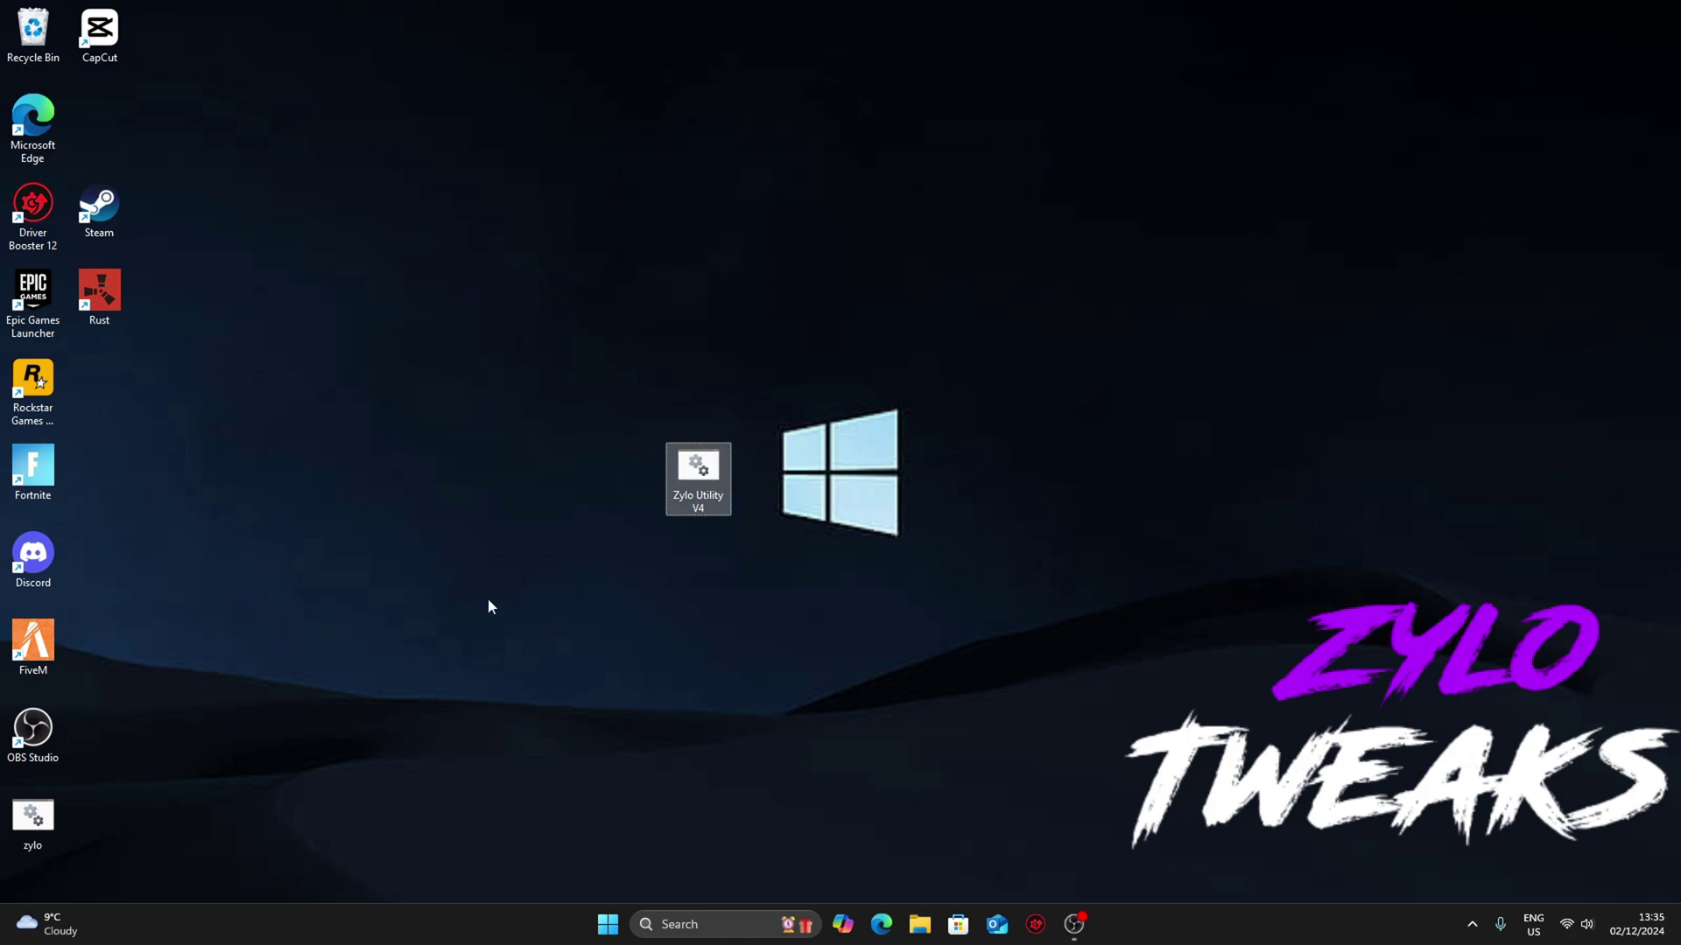
left_click_drag(525, 394, 870, 548)
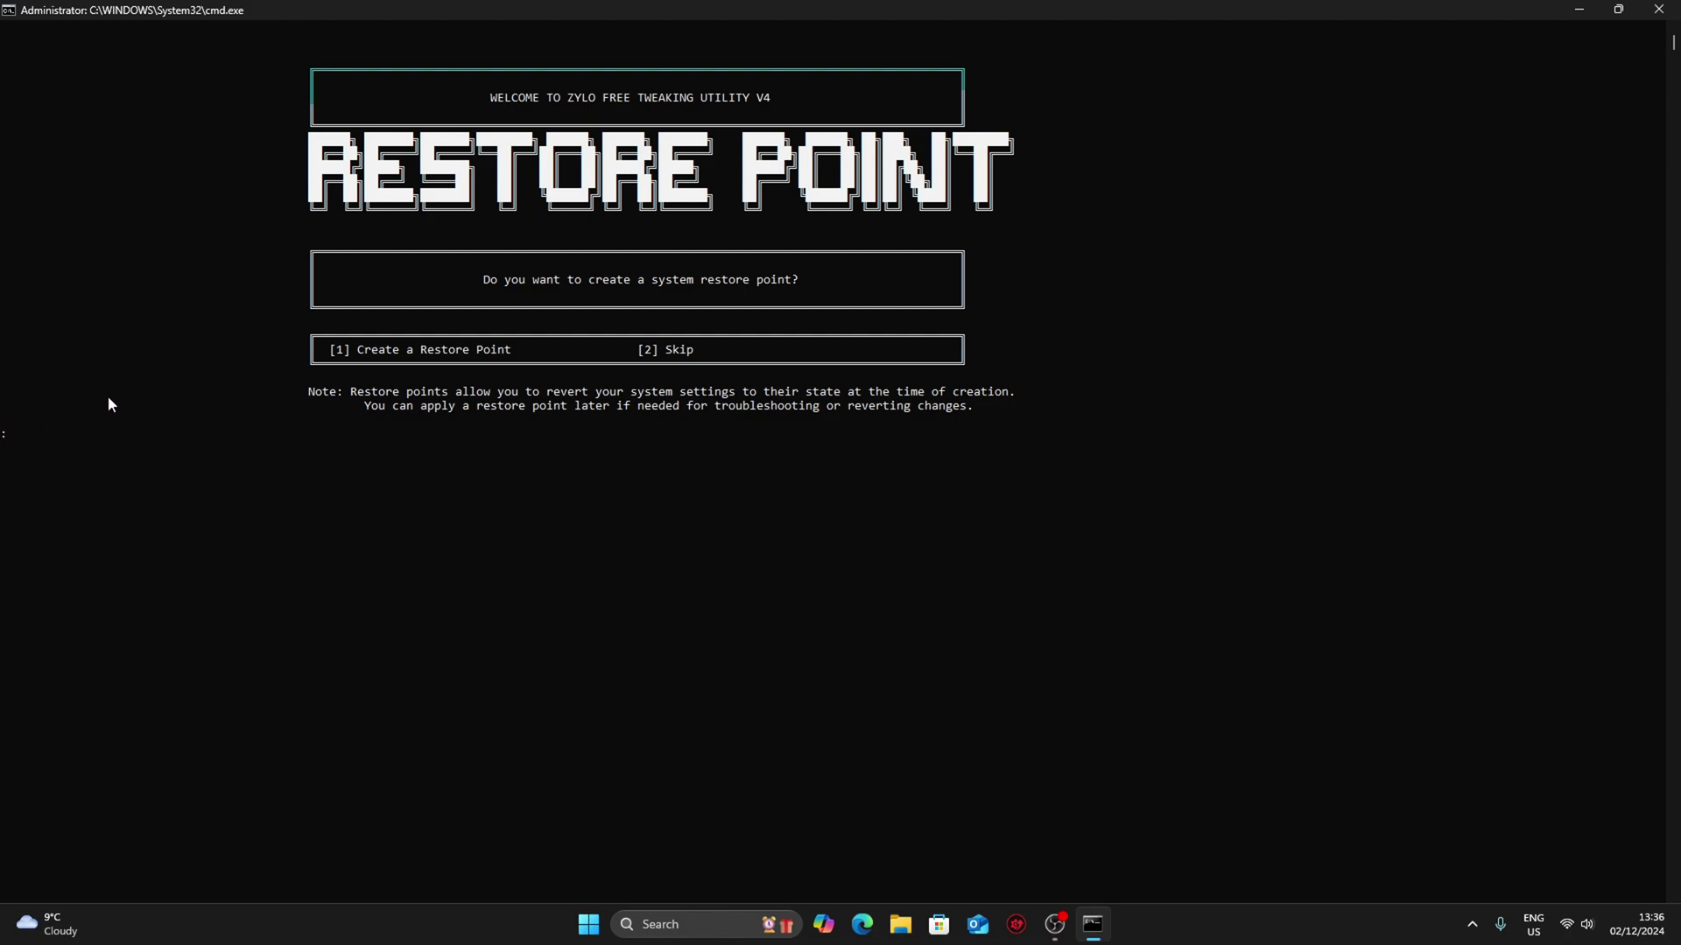
Step: Enter 2 at the Restore Point prompt to skip creating a restore point
type("2")
key("Return")
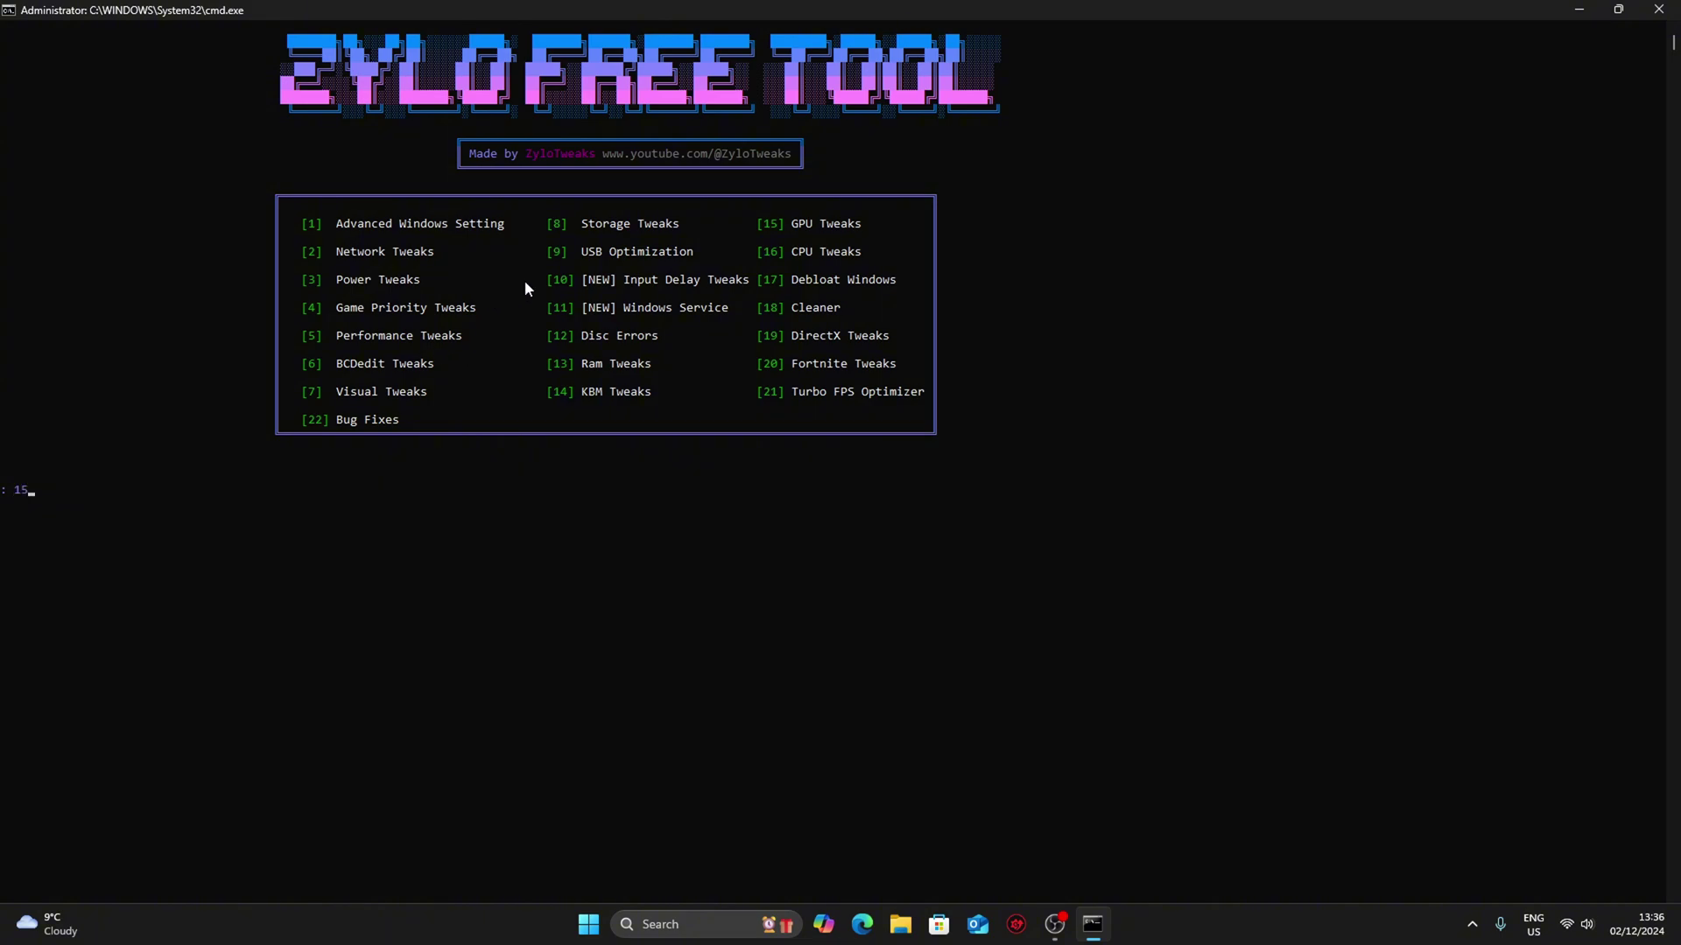
Step: Check the graphics card in Task Manager's Performance view, then run the NVIDIA GPU tweaks (option 1)
key("Return")
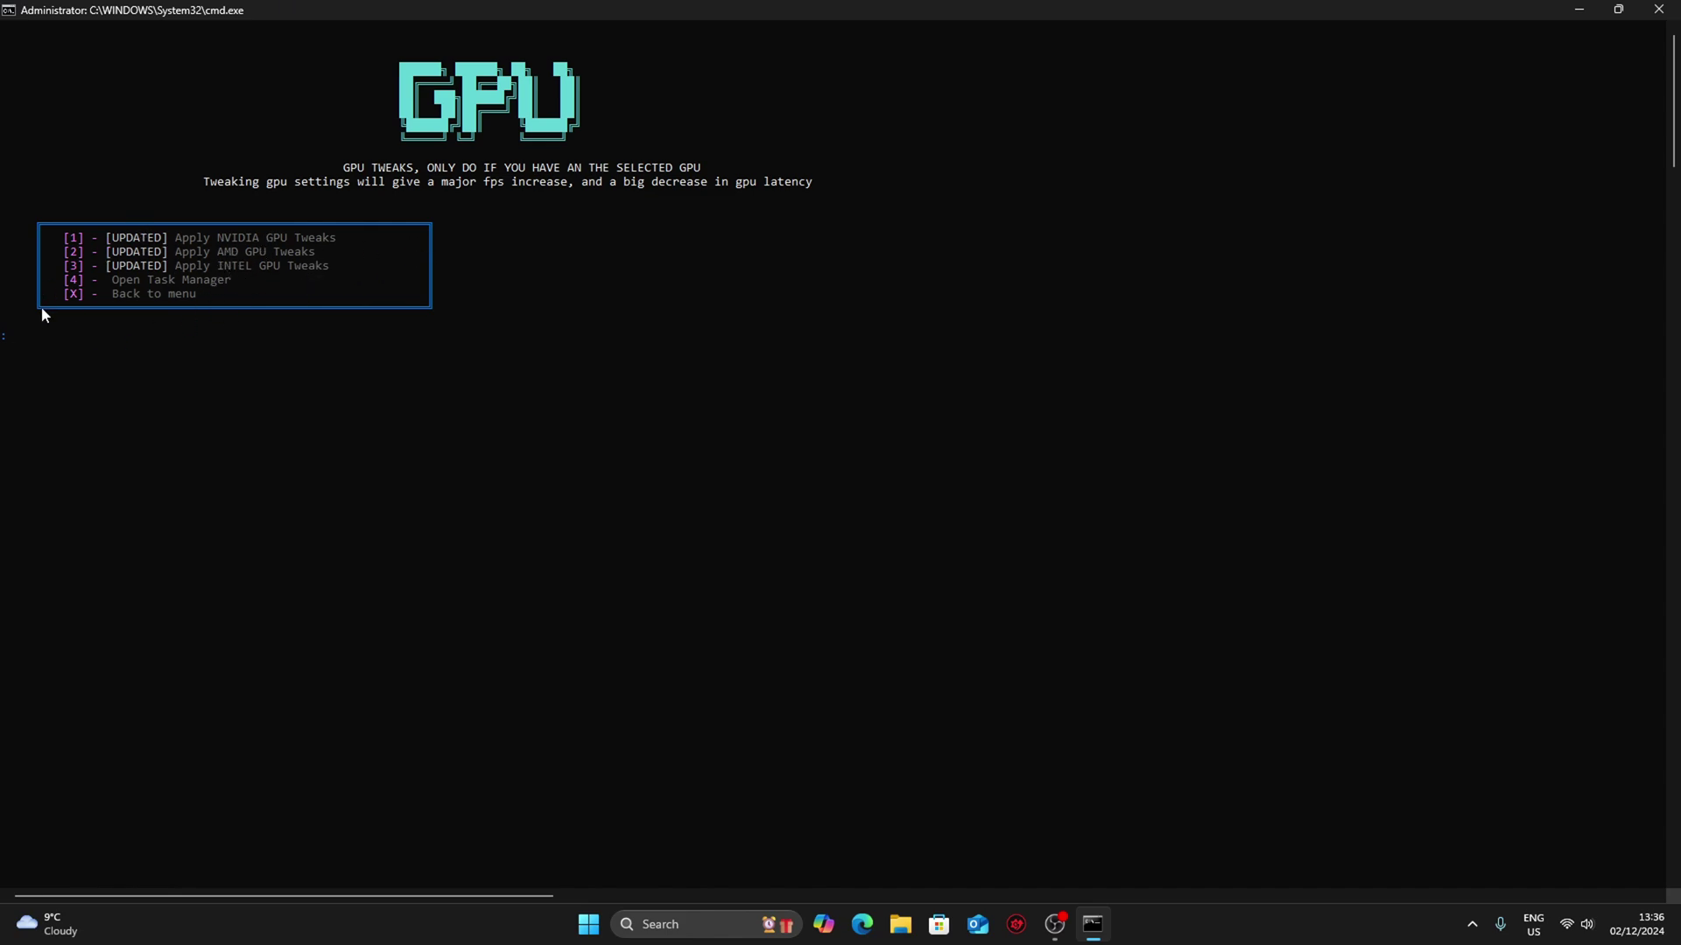
type("4")
key("Return")
left_click(166, 275)
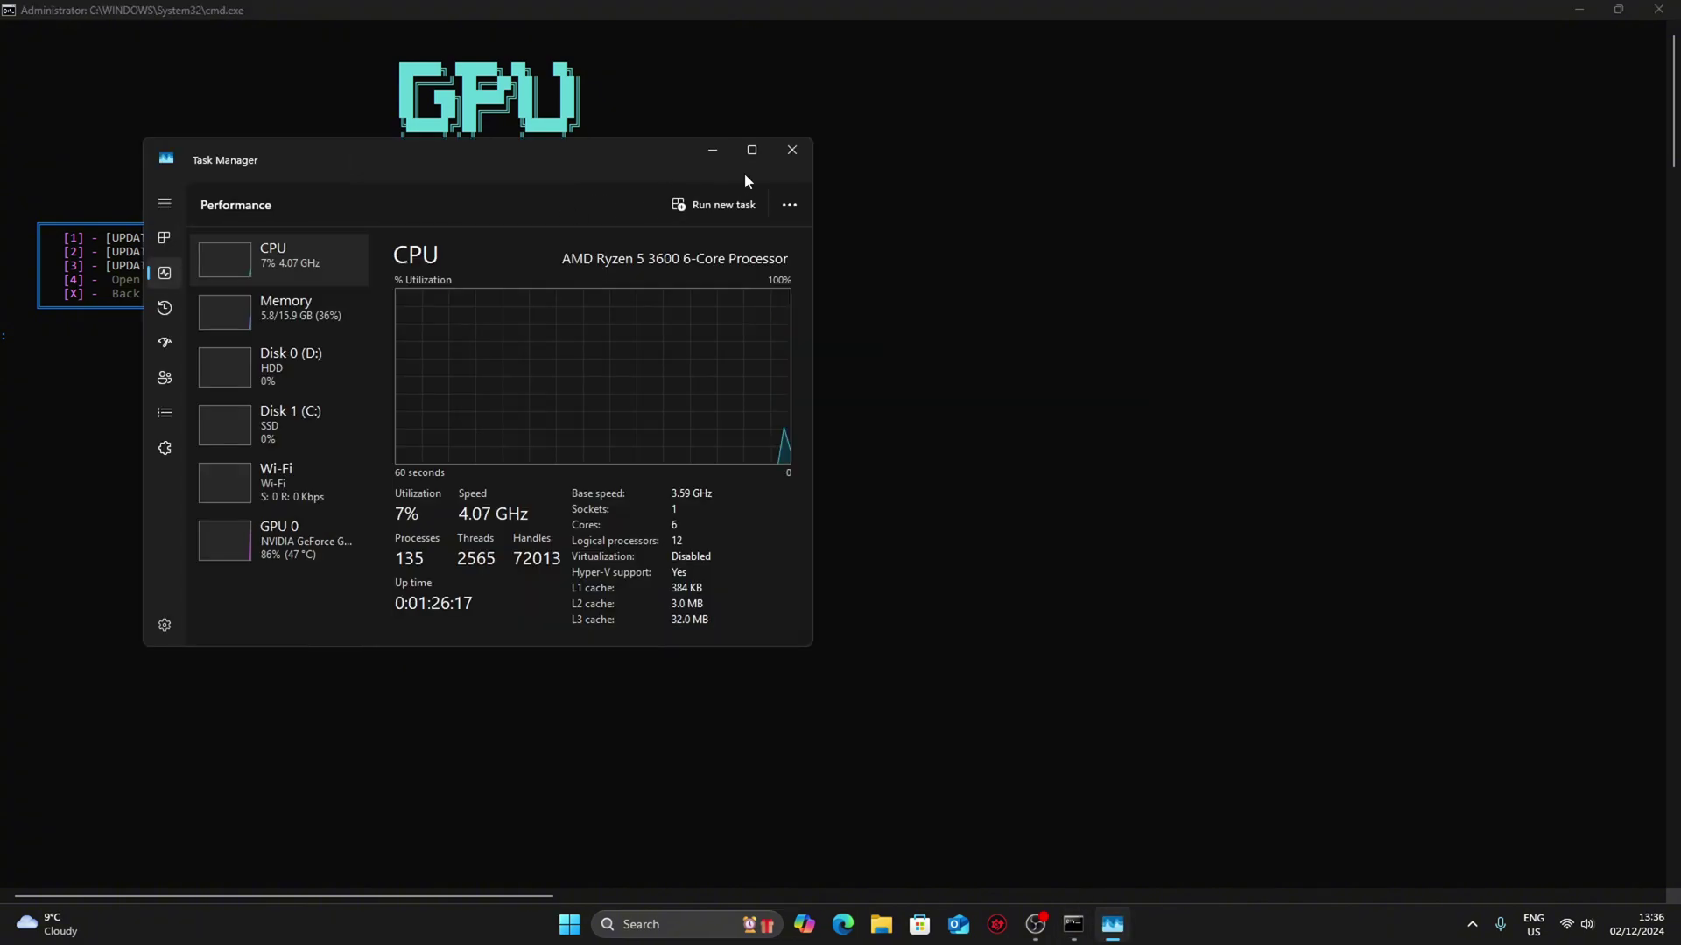
left_click(751, 150)
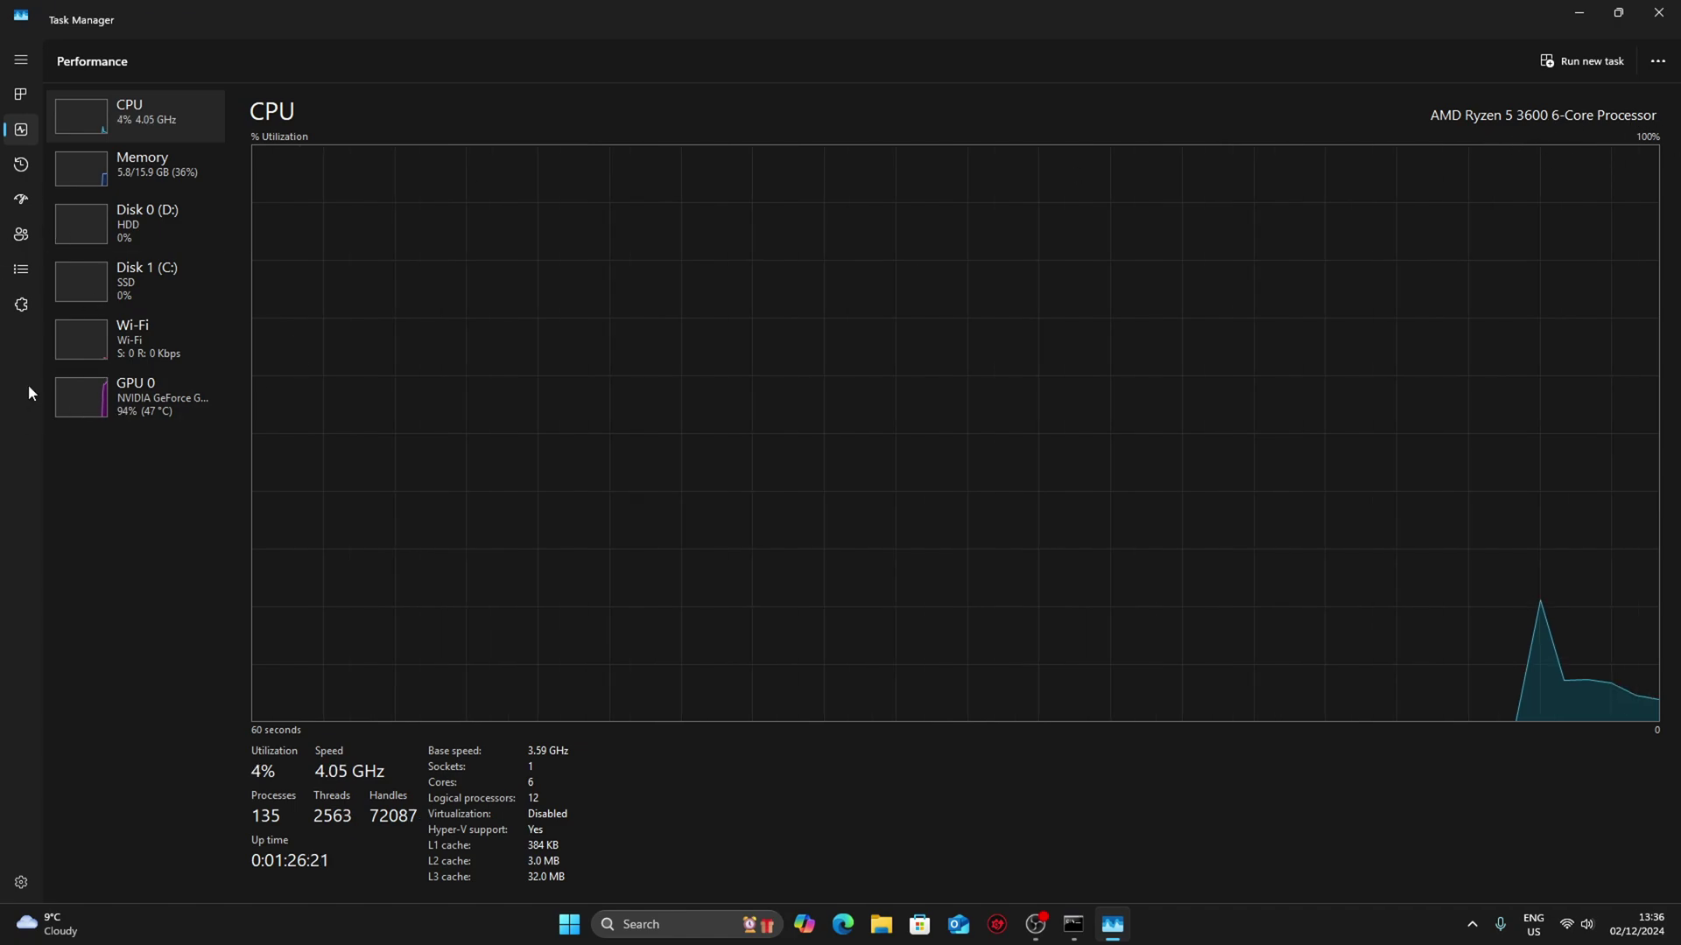
left_click(61, 394)
left_click(1658, 12)
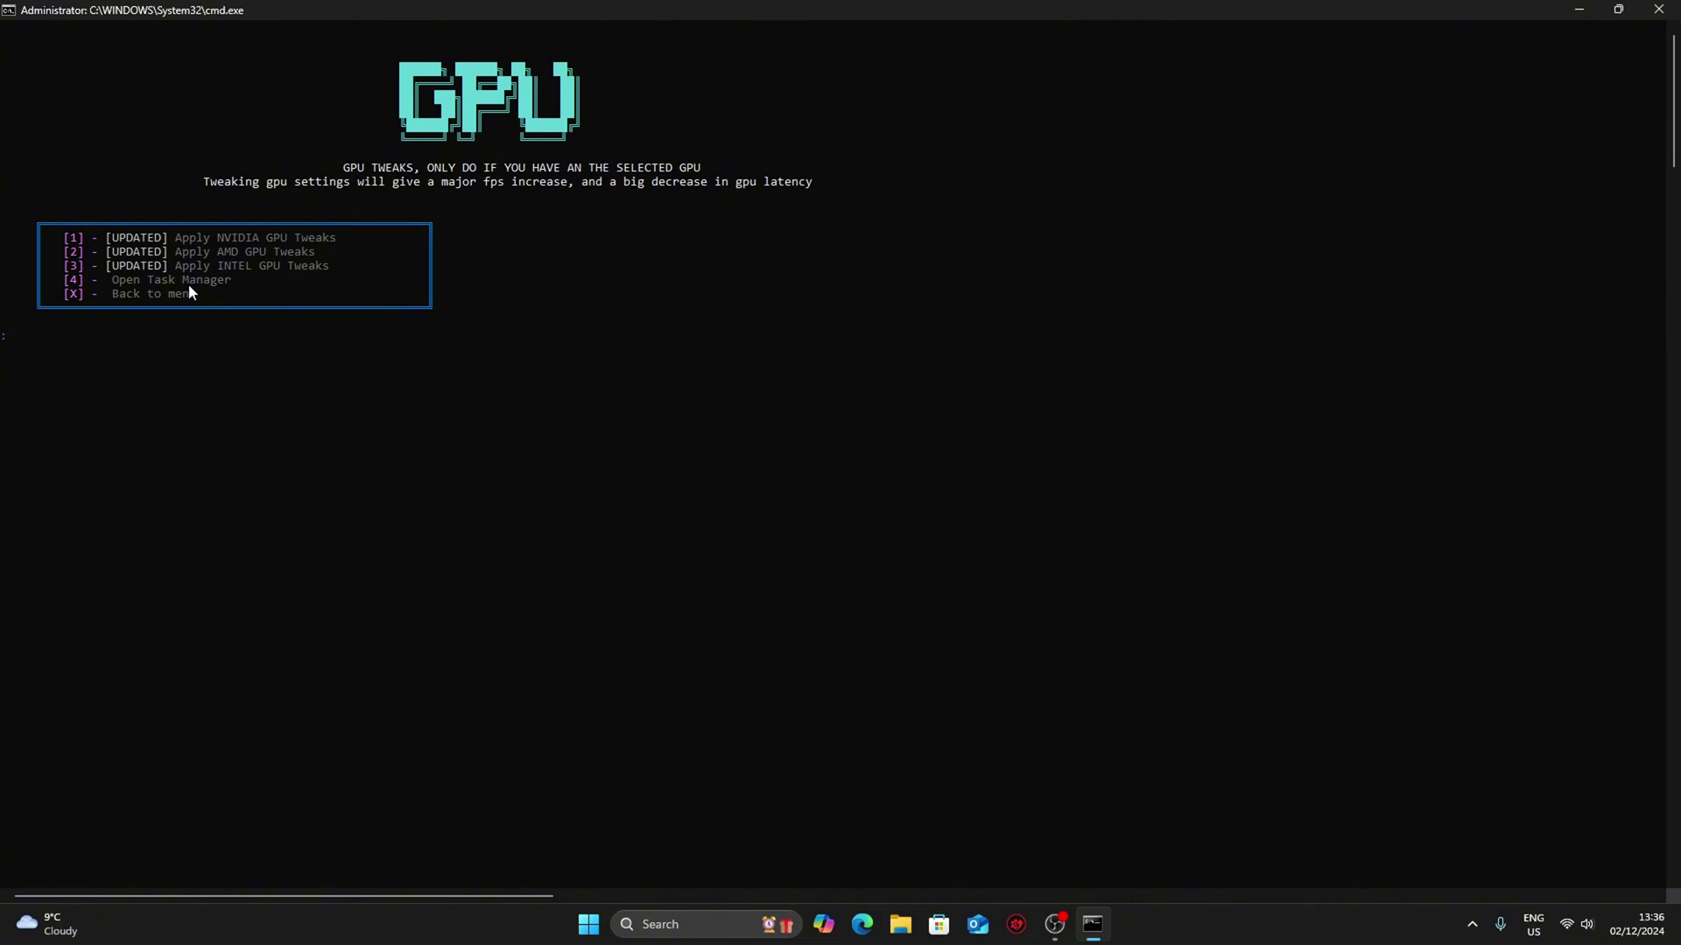
type("1")
key("Return")
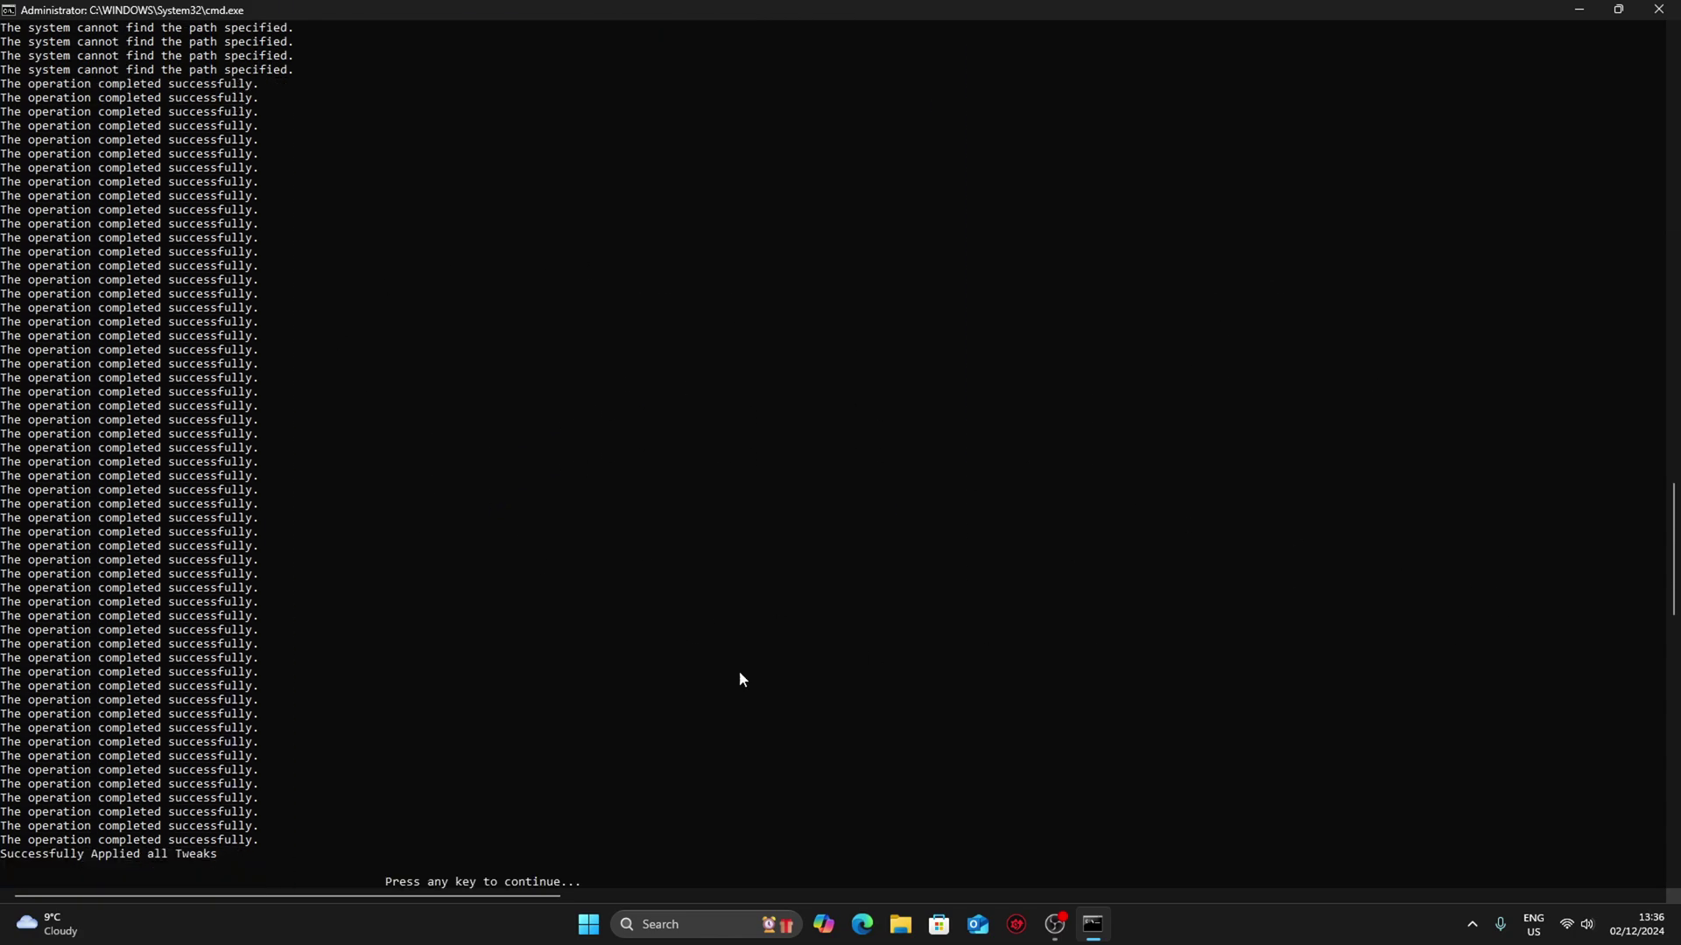
Step: Run the AMD tweaks (option 1) from CPU Tweaks menu 16, then return to the main menu
key("Return")
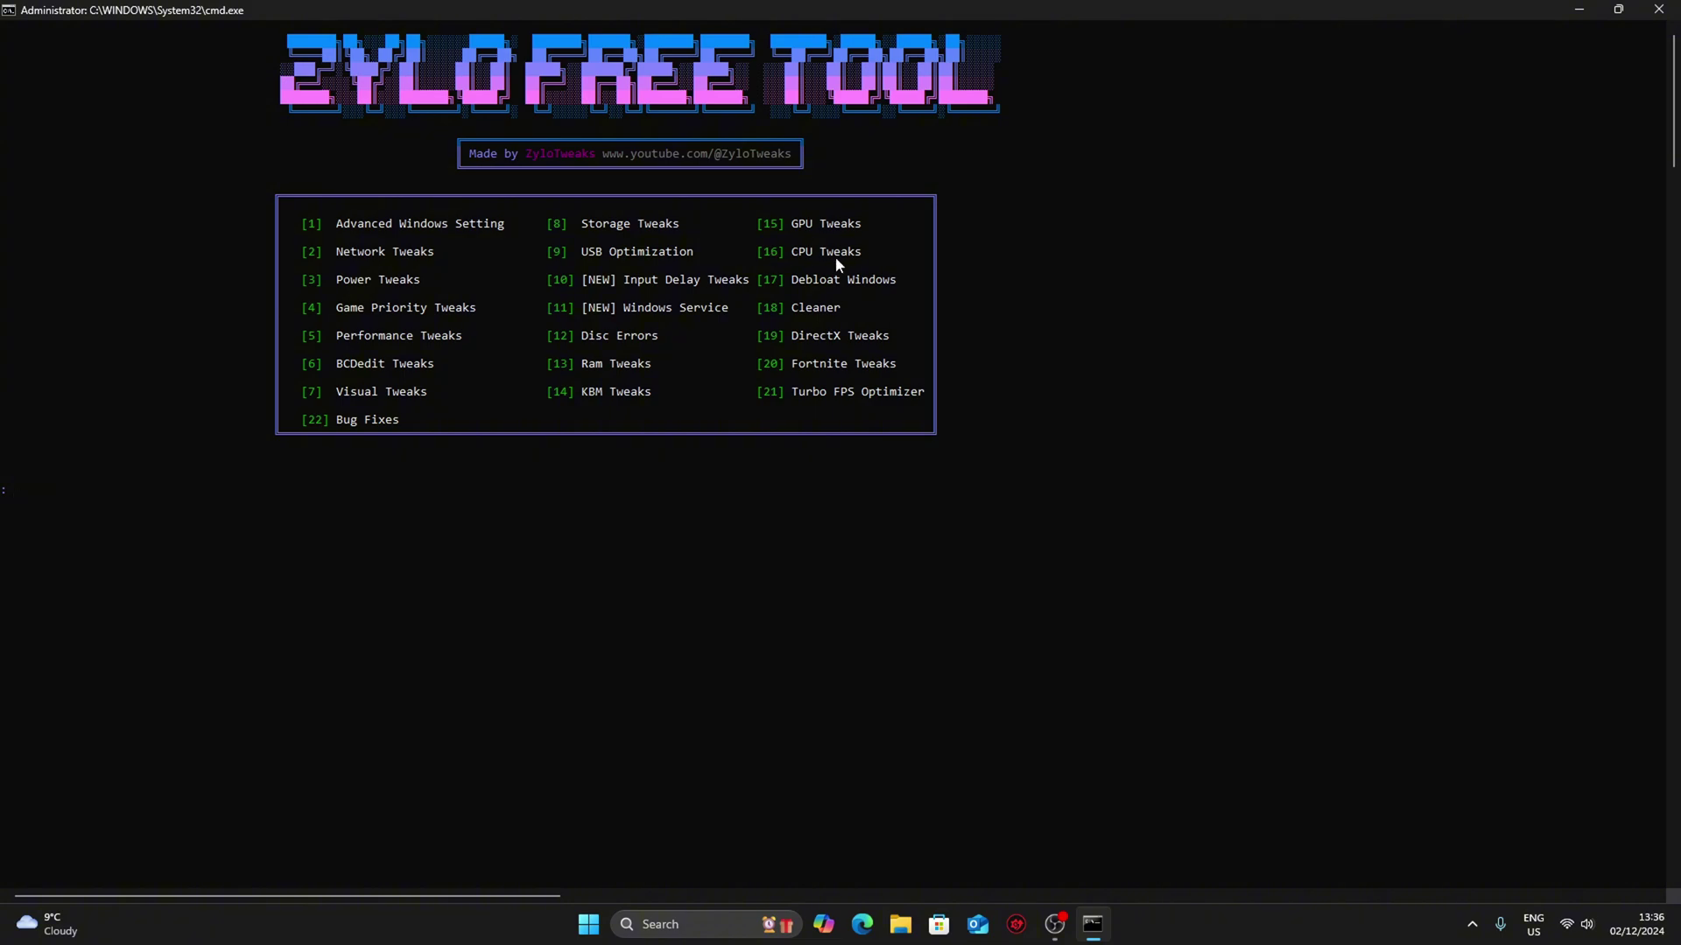
type("16")
key("Return")
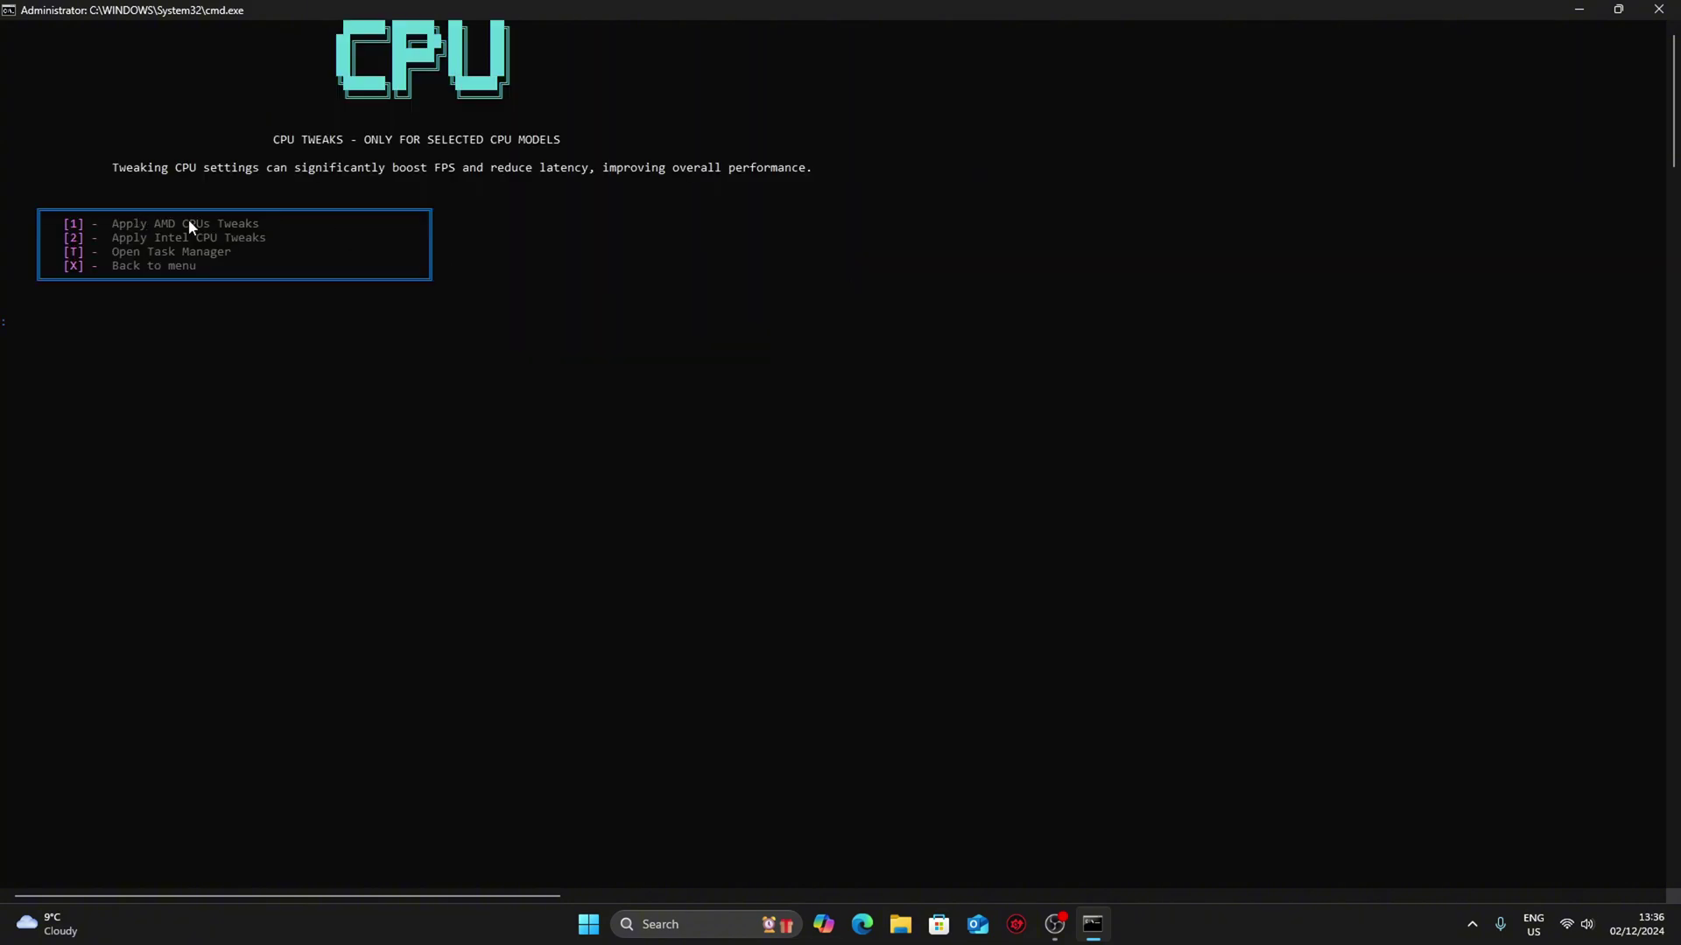
type("1")
key("Return")
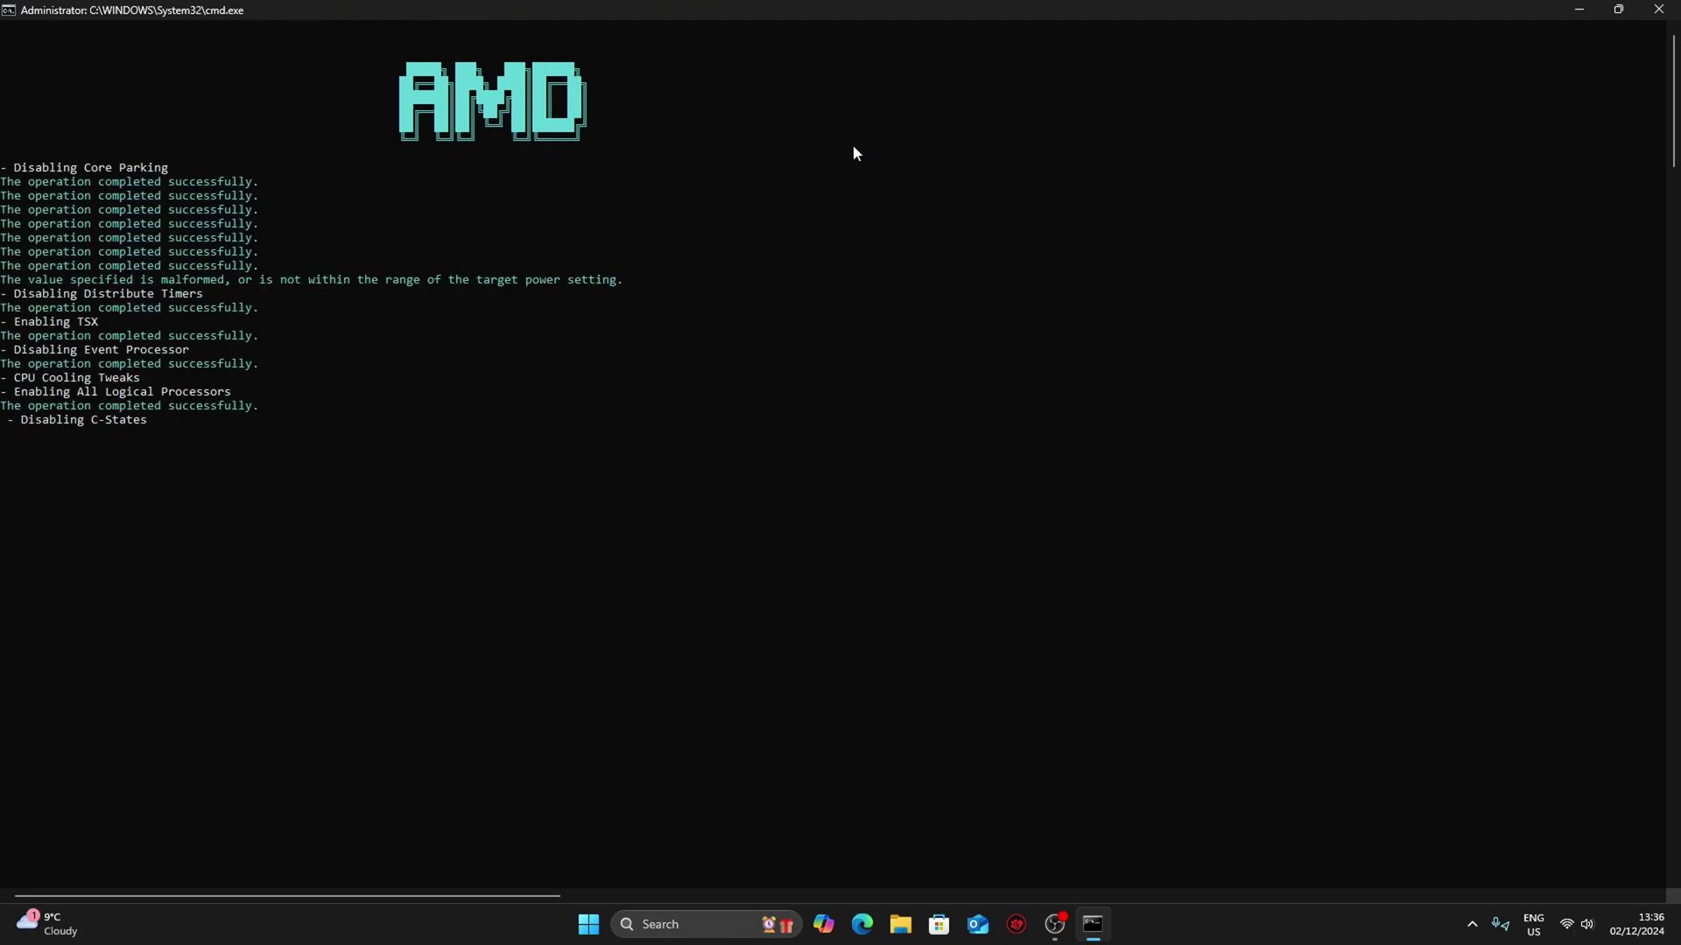
key("Return")
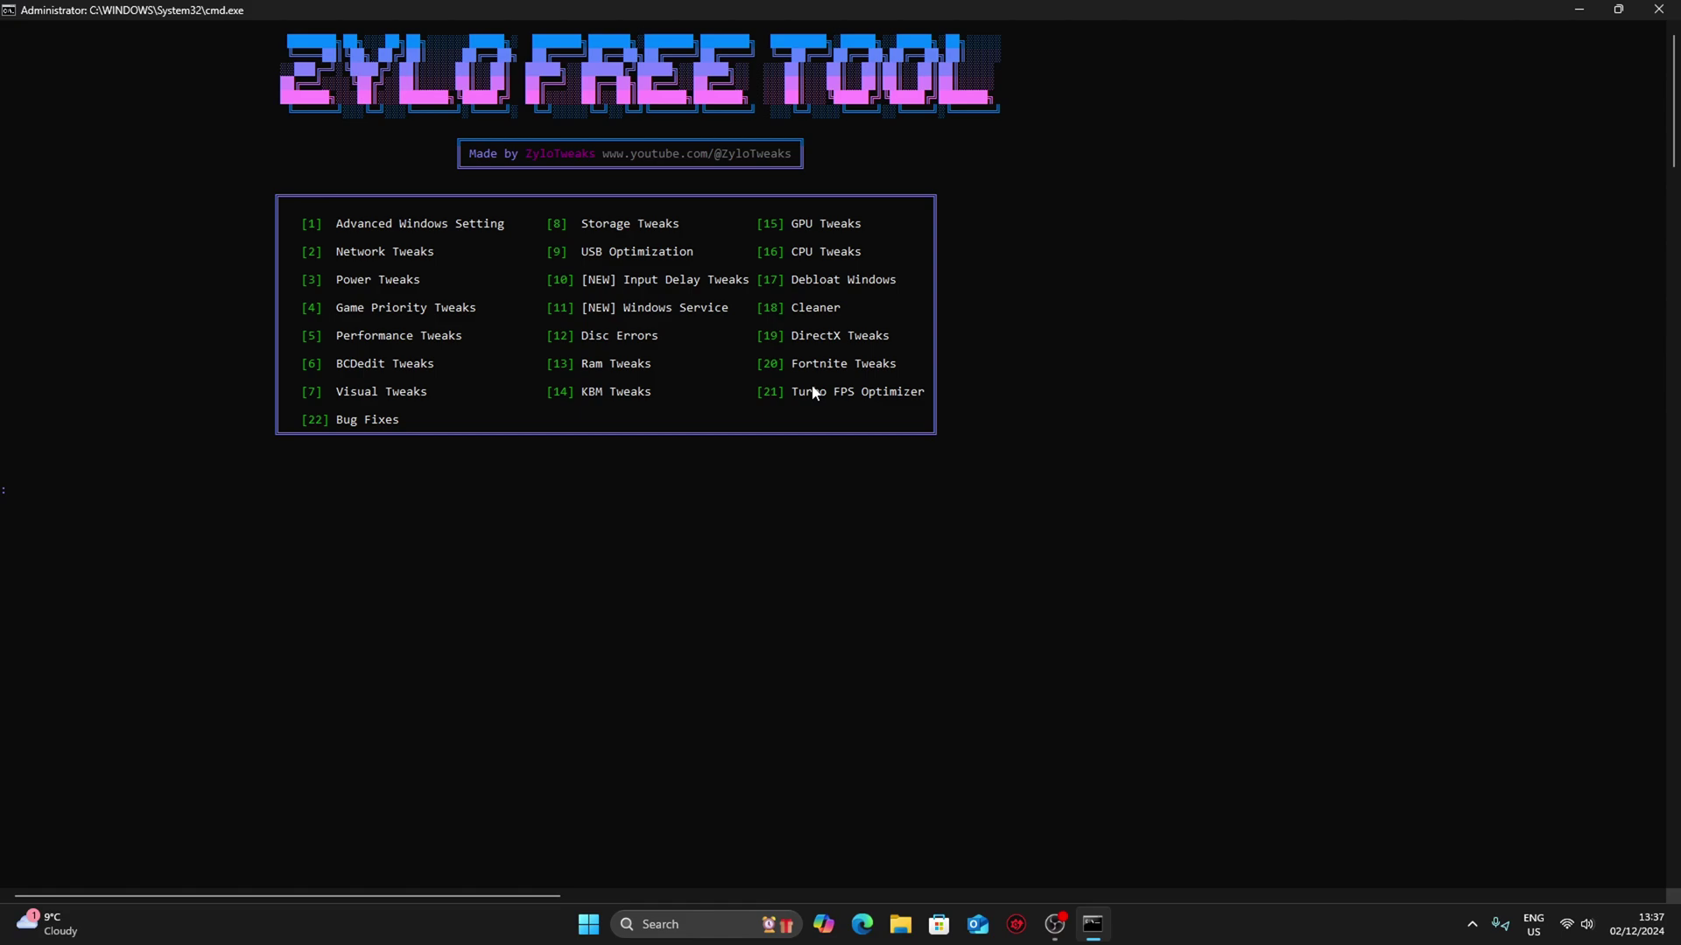
Step: Run the Turbo FPS Optimizer (option 21) twice
type("21")
key("Return")
key("Return")
type("21")
key("Return")
key("Return")
type("13")
Step: Open Ram Tweaks (option 13) and check the installed memory in Task Manager's Performance view
key("Return")
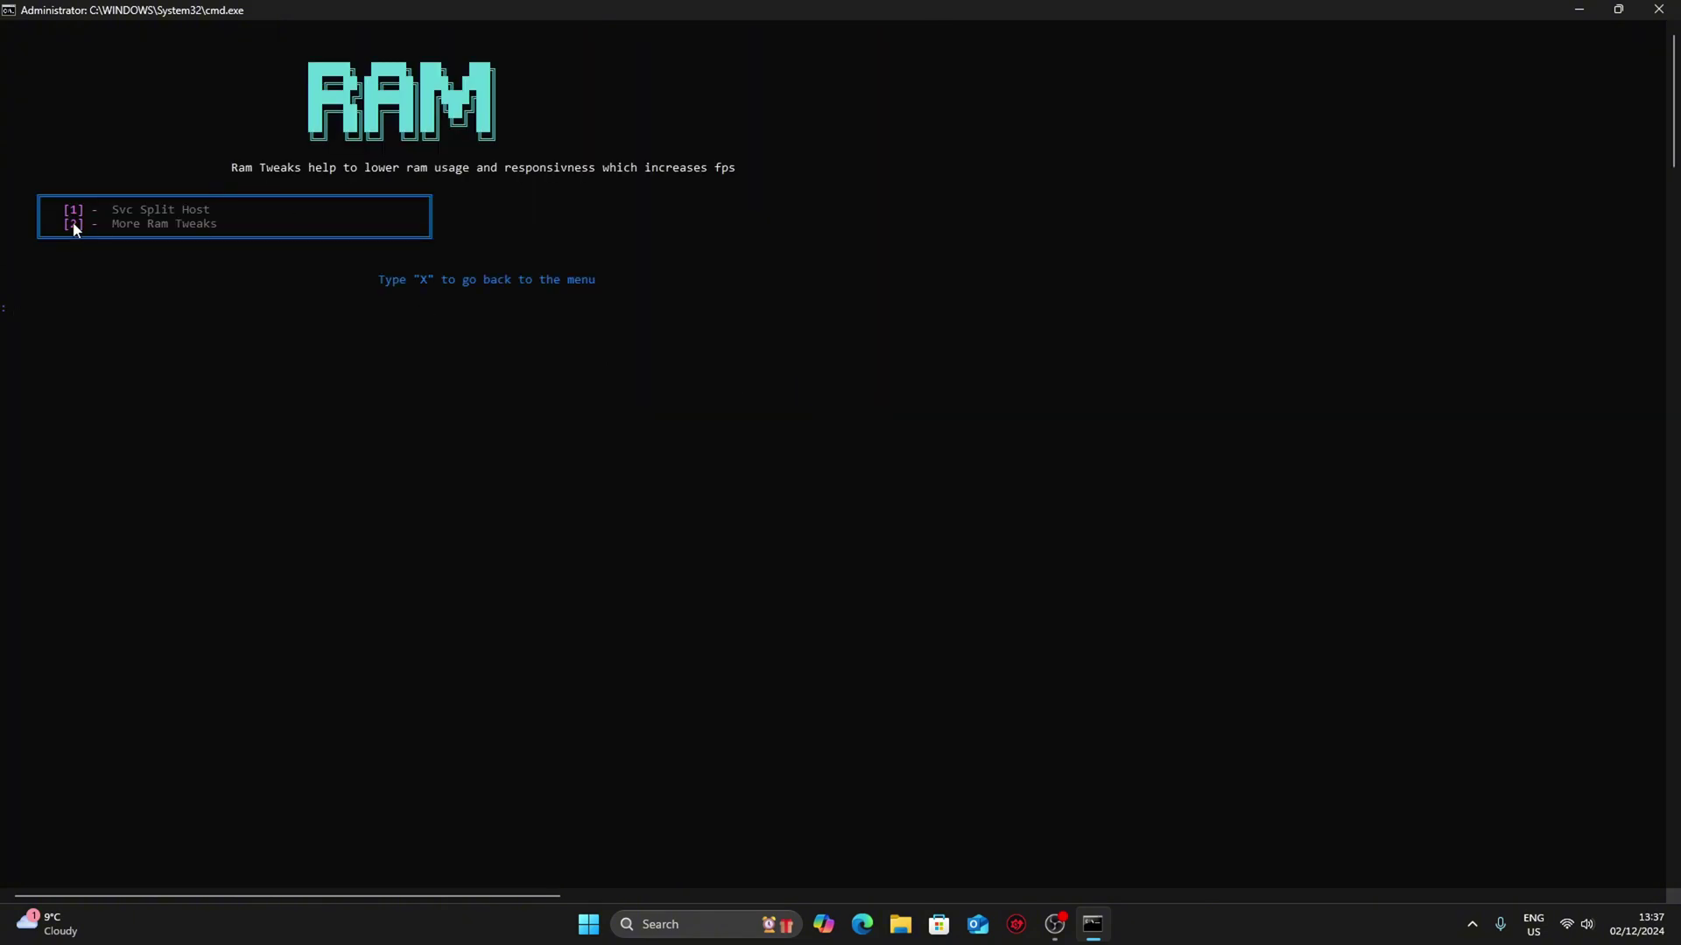
type("1")
key("Return")
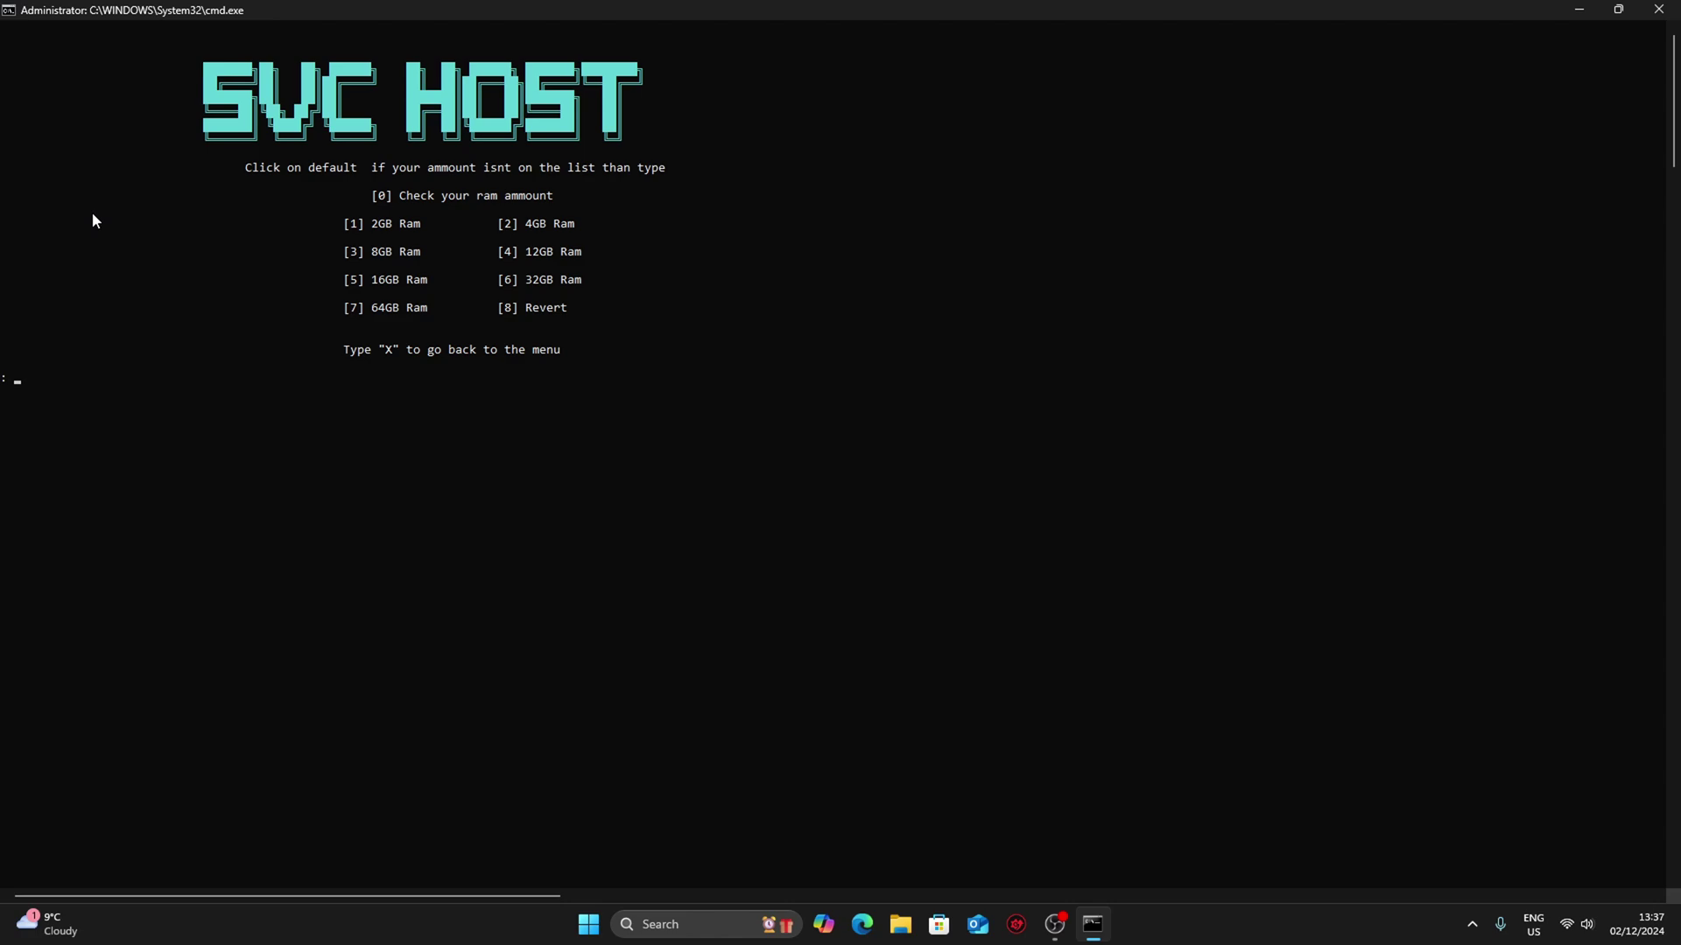
type("5")
key("BackSpace")
type("0")
key("Return")
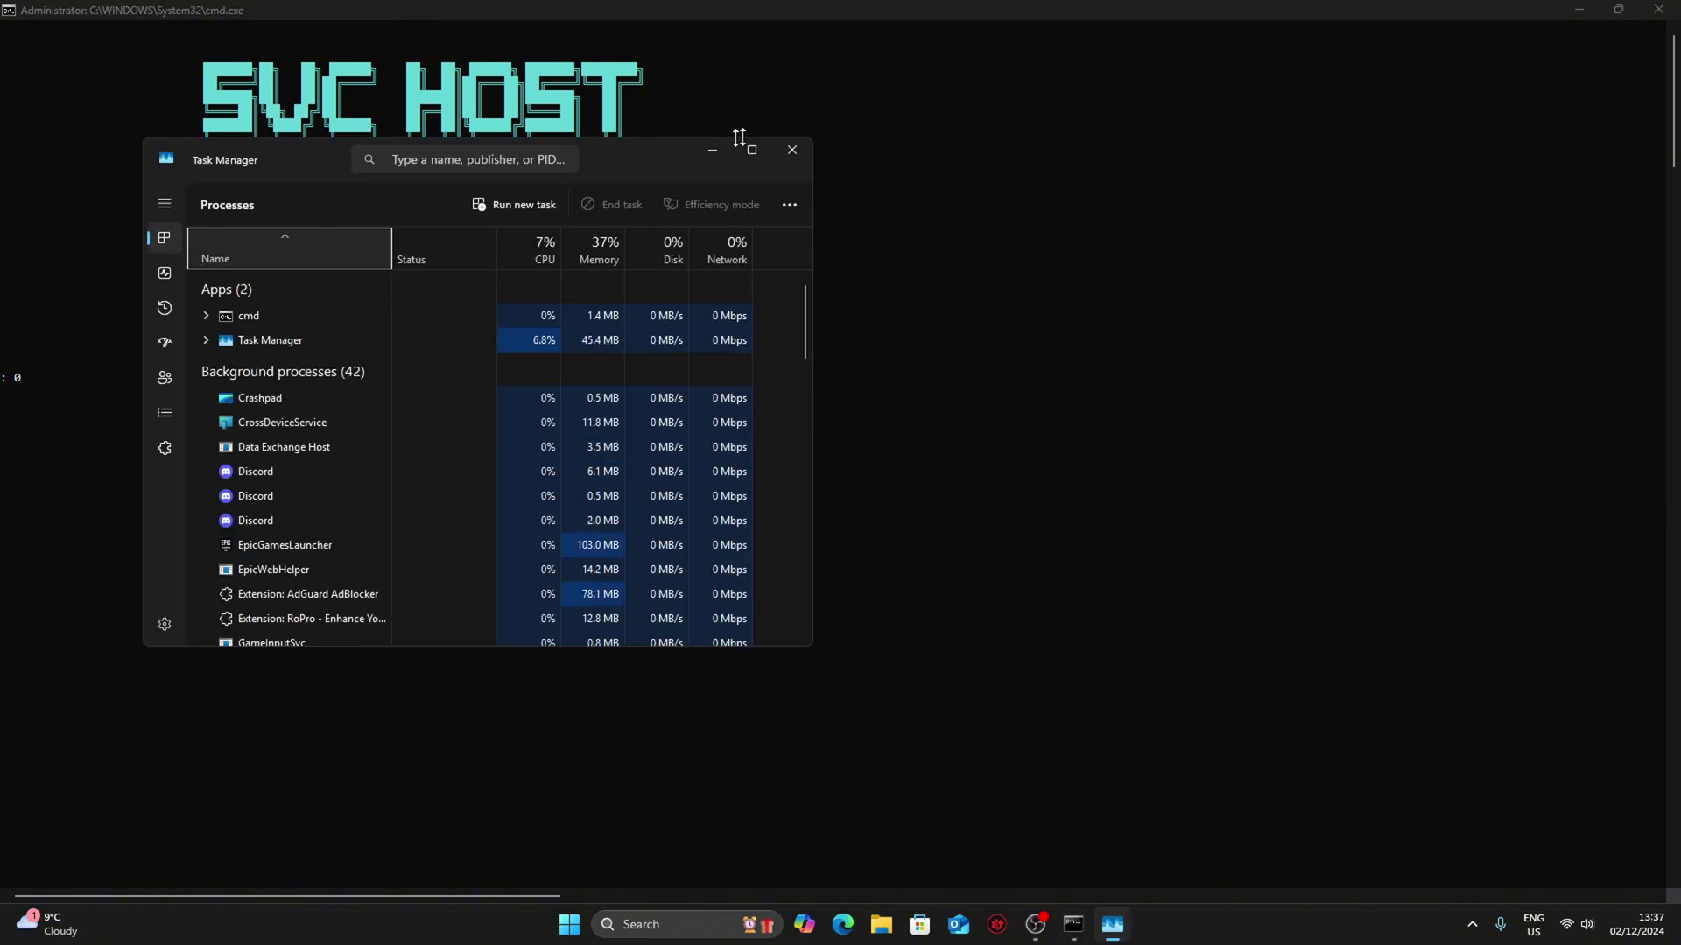
left_click(175, 268)
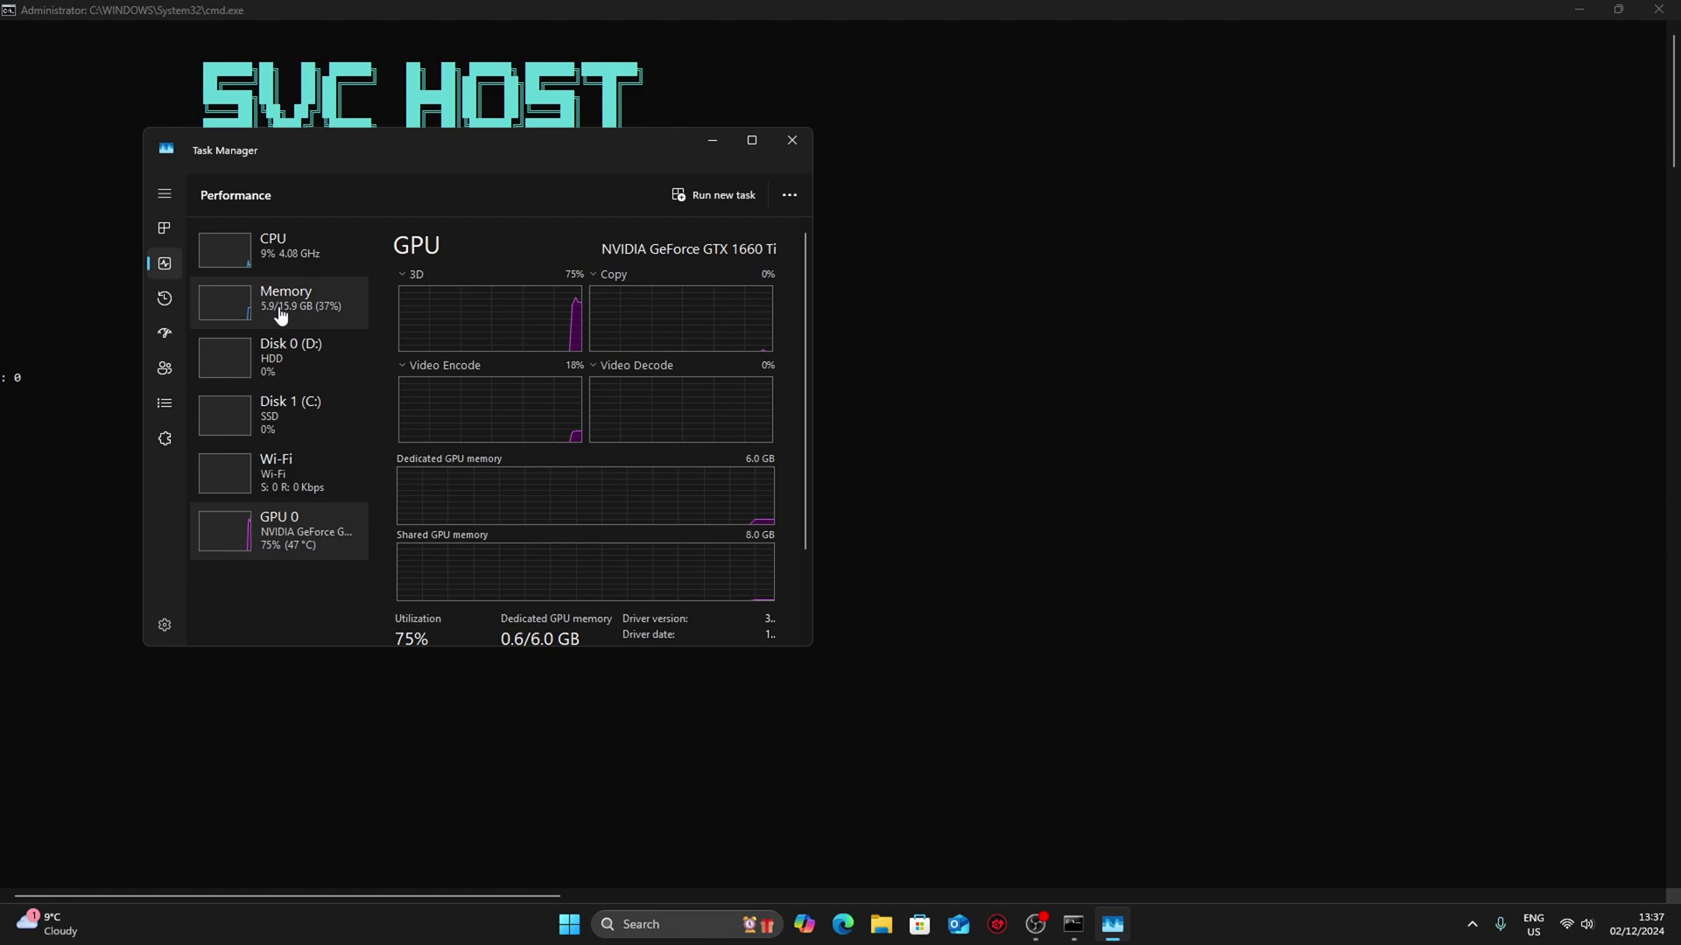
left_click(337, 307)
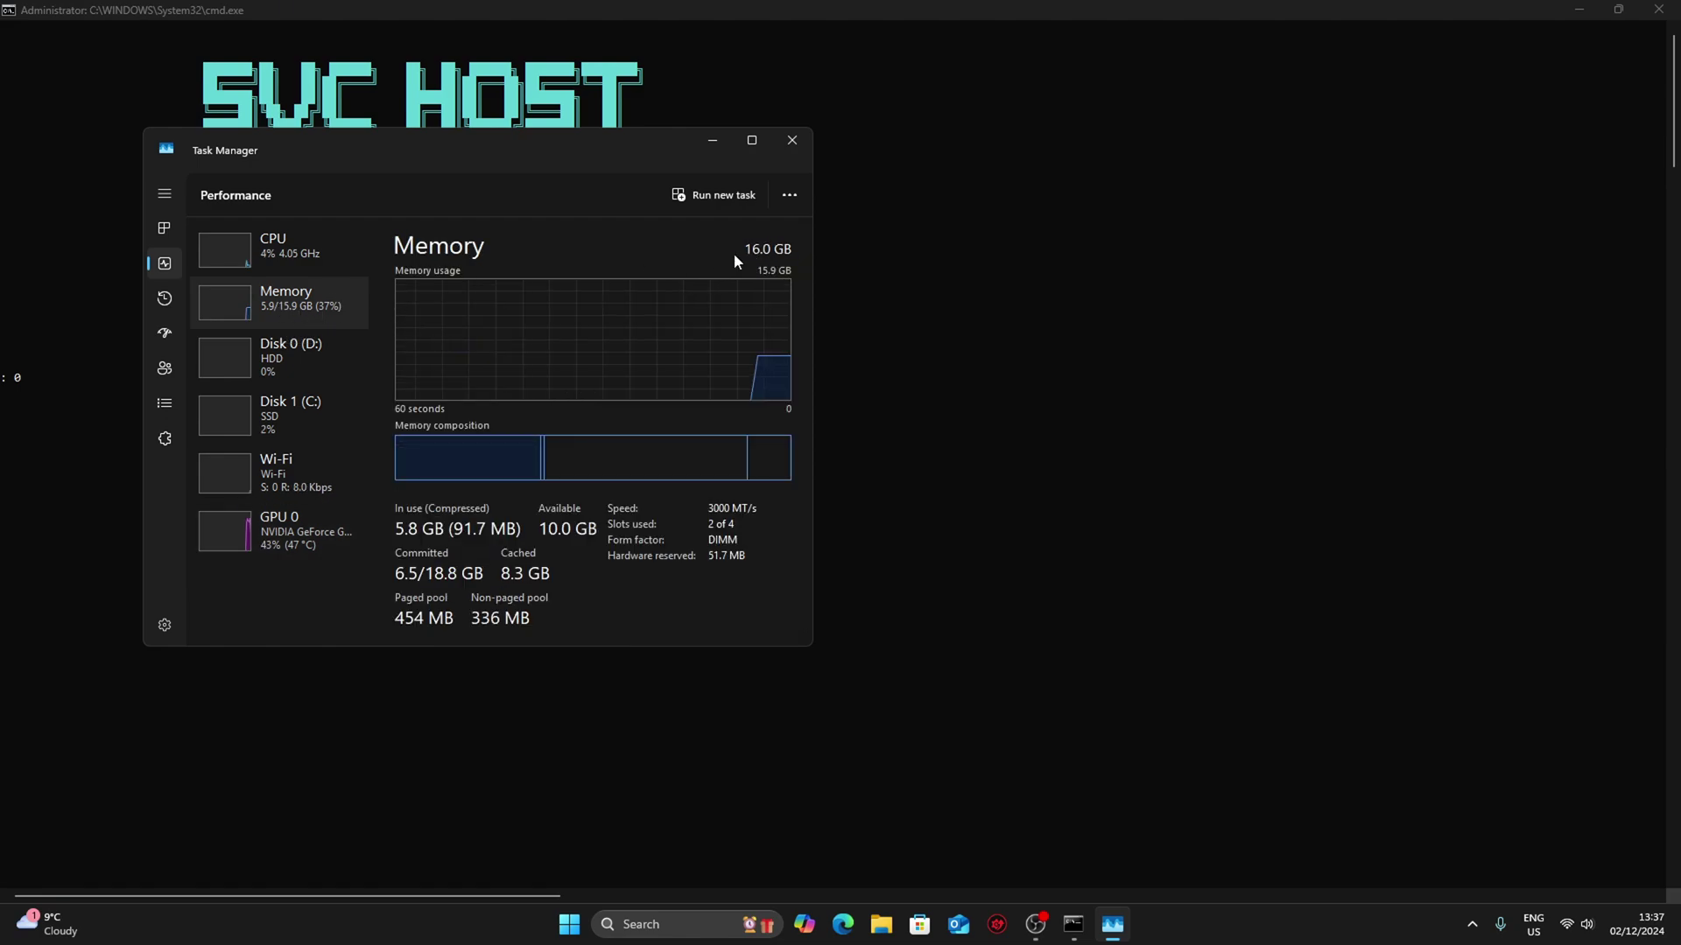
left_click(792, 141)
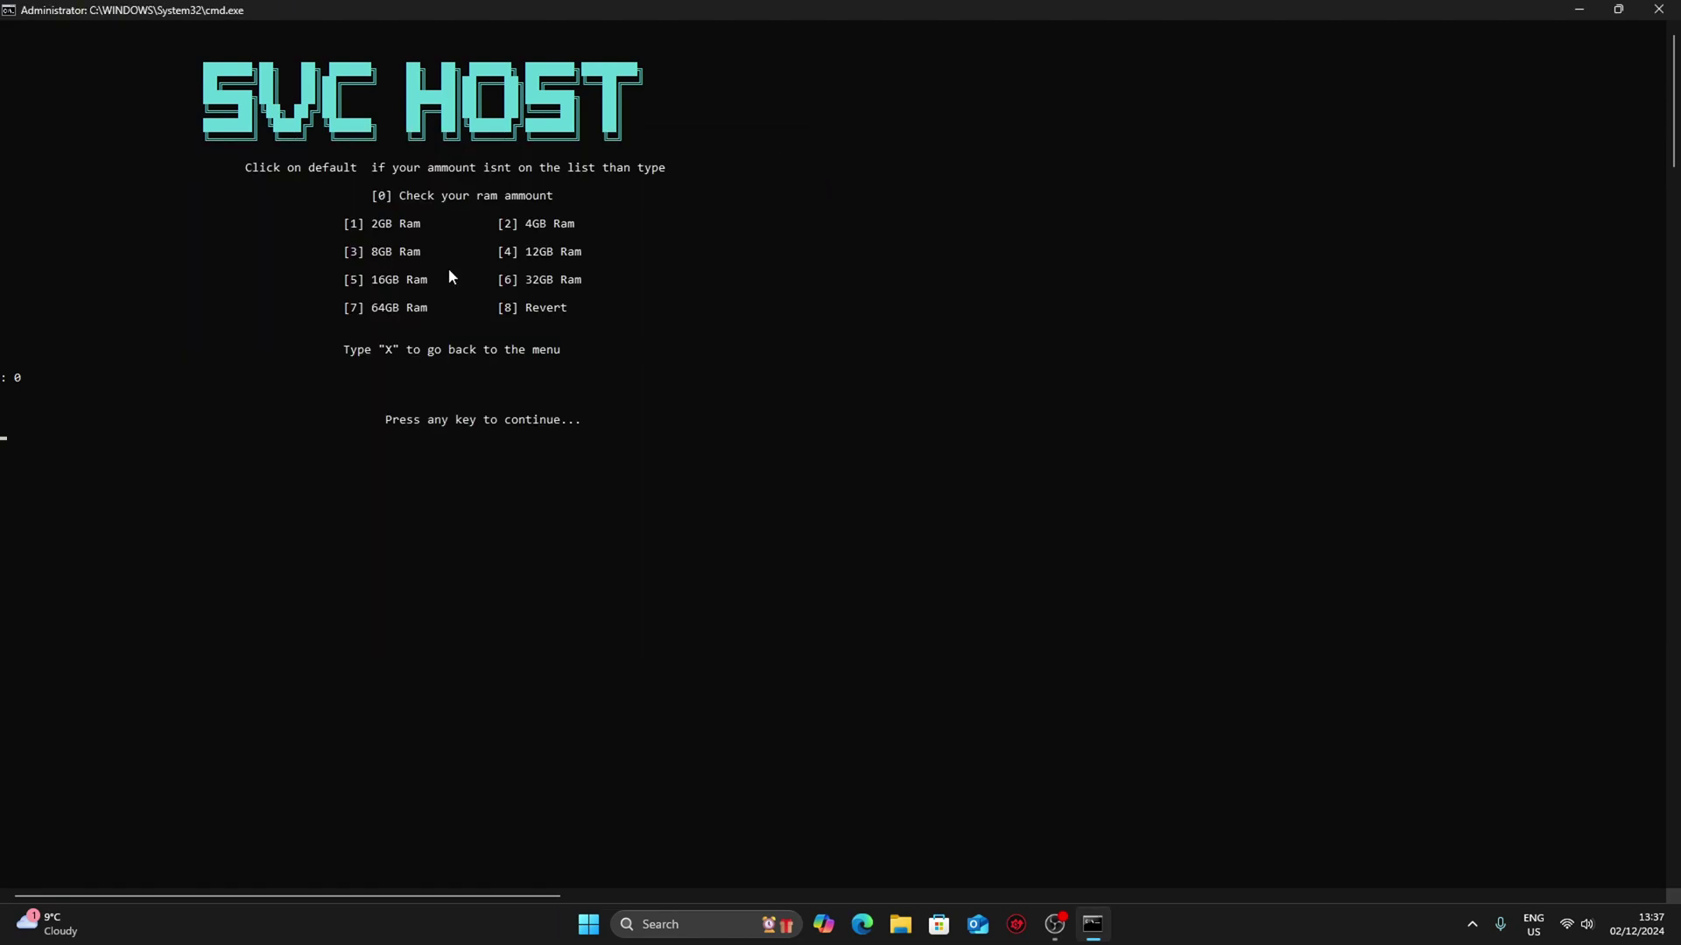
key("Return")
Step: Apply the 16GB Svc Split Host setting (option 5) and then More Ram Tweaks (option 2)
type("1")
key("Return")
type("5")
key("Return")
key("Return")
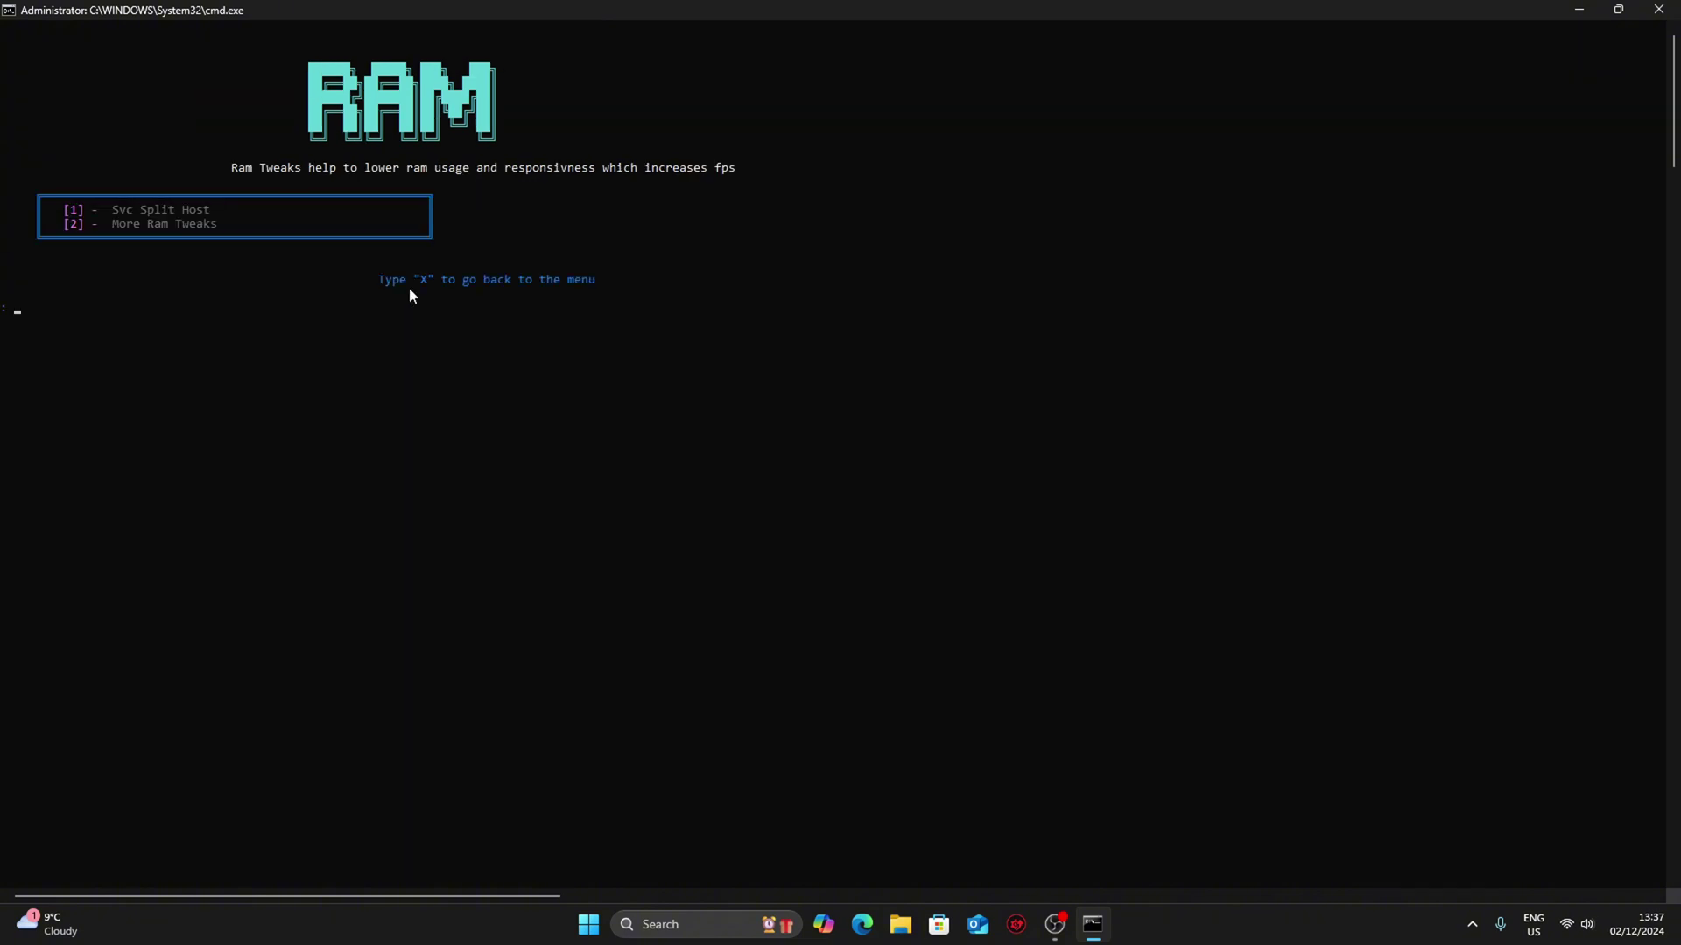
type("2")
key("Return")
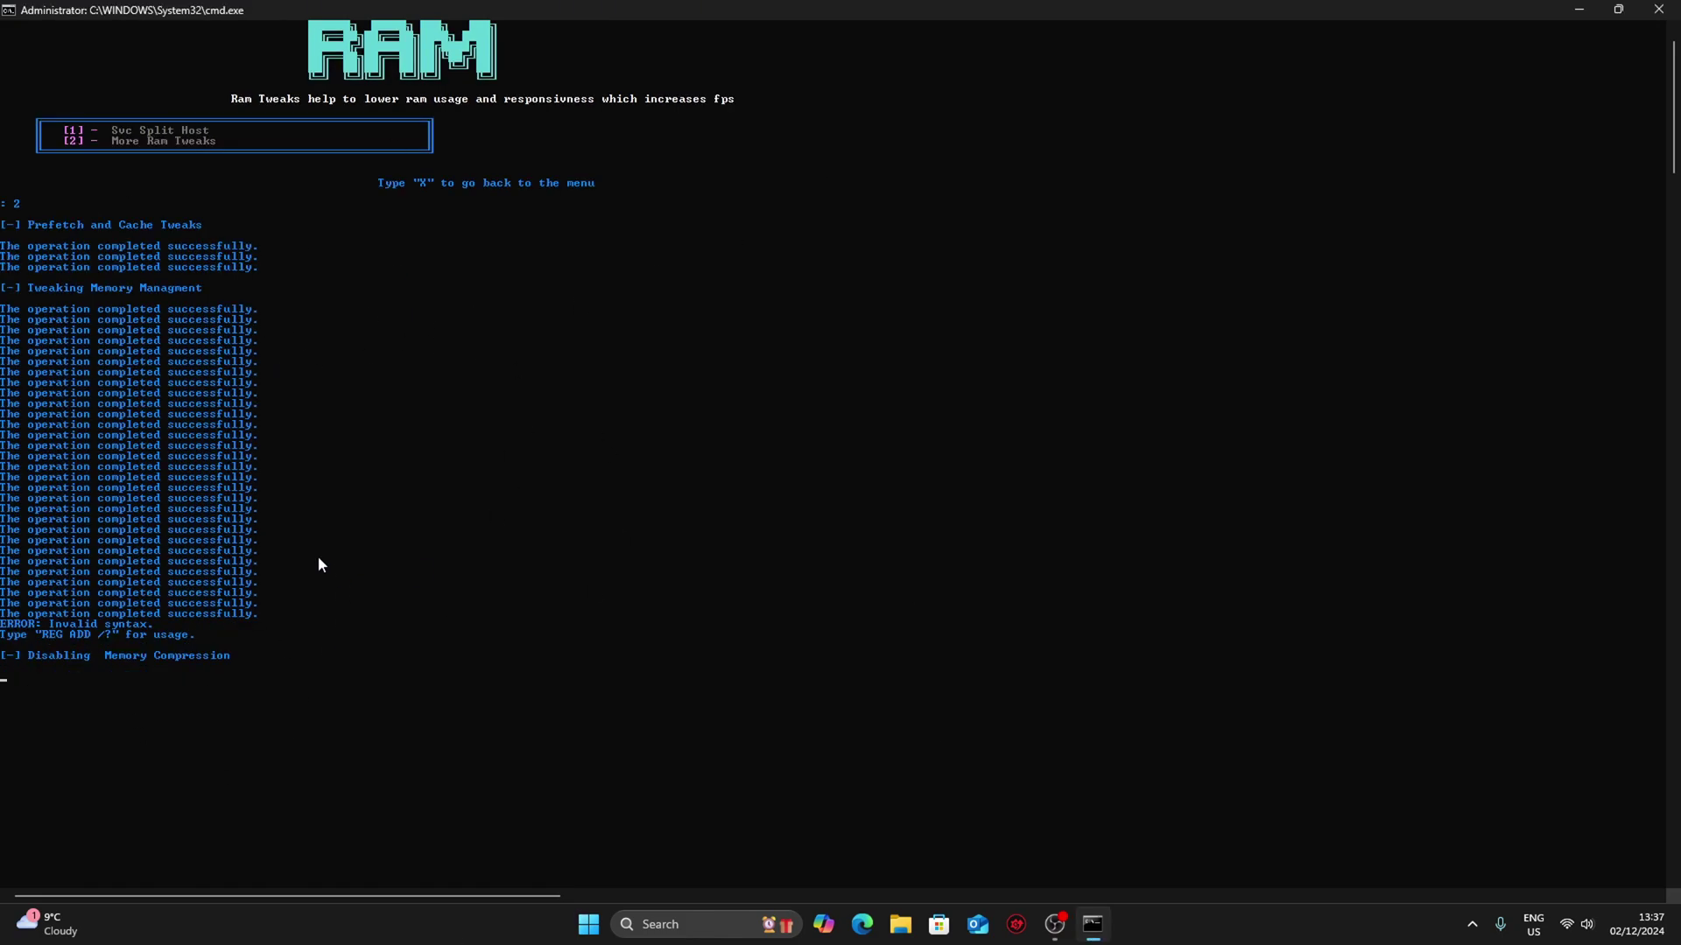
scroll(375, 254, "down", 6)
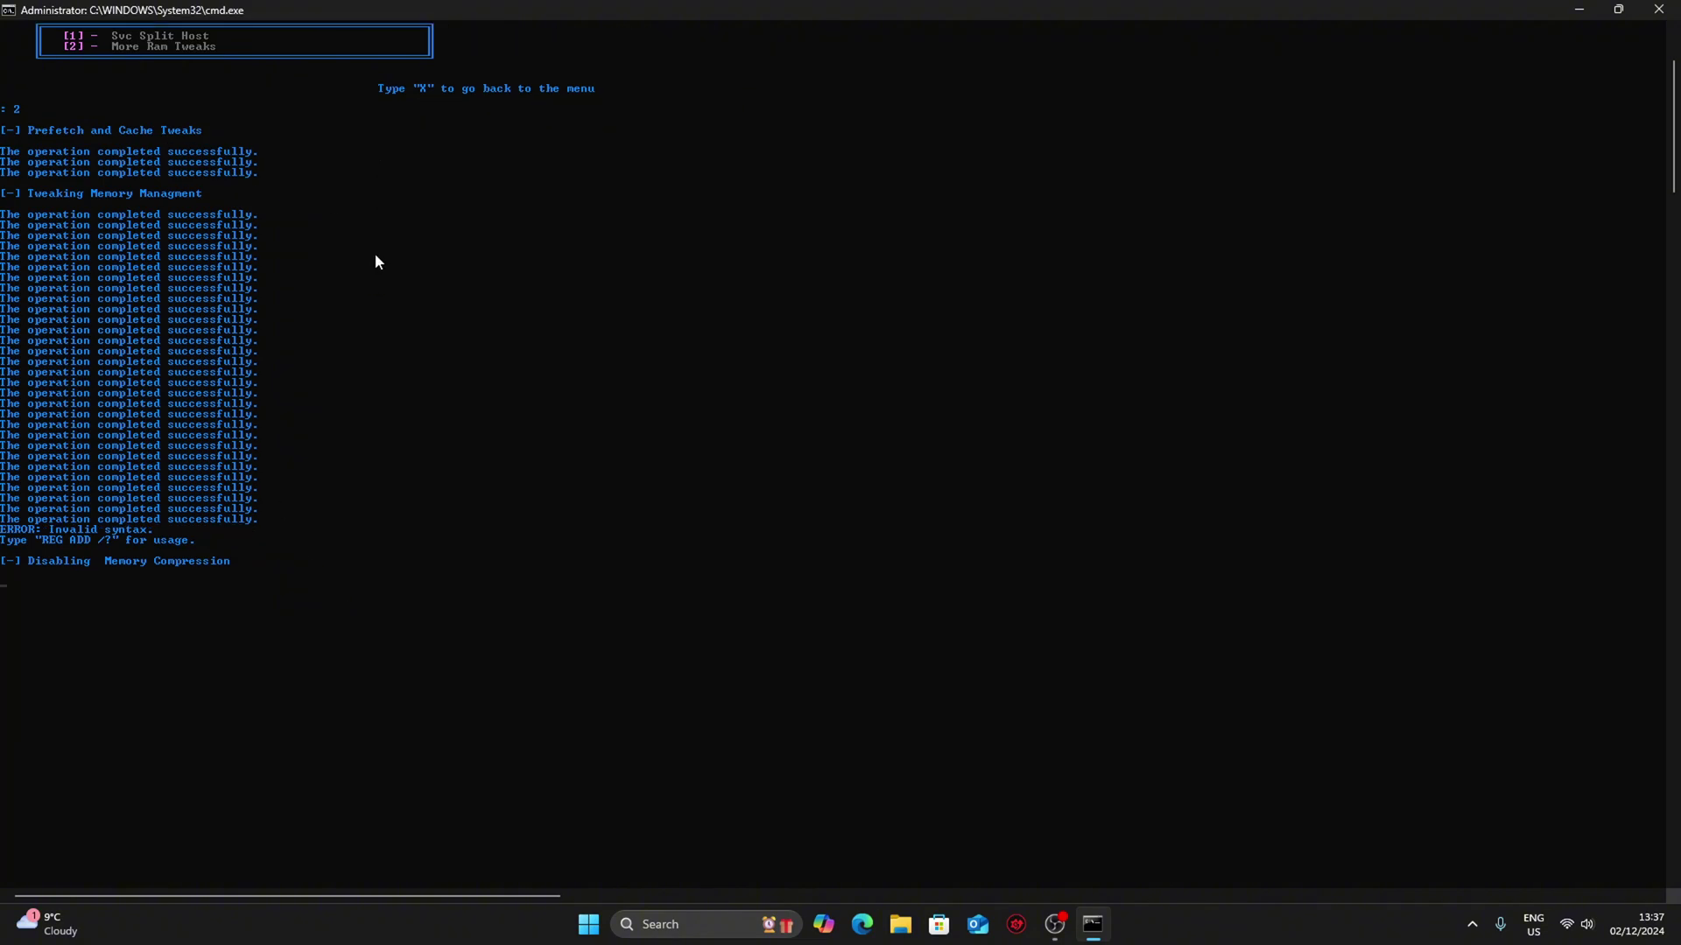
scroll(1642, 185, "down", 5)
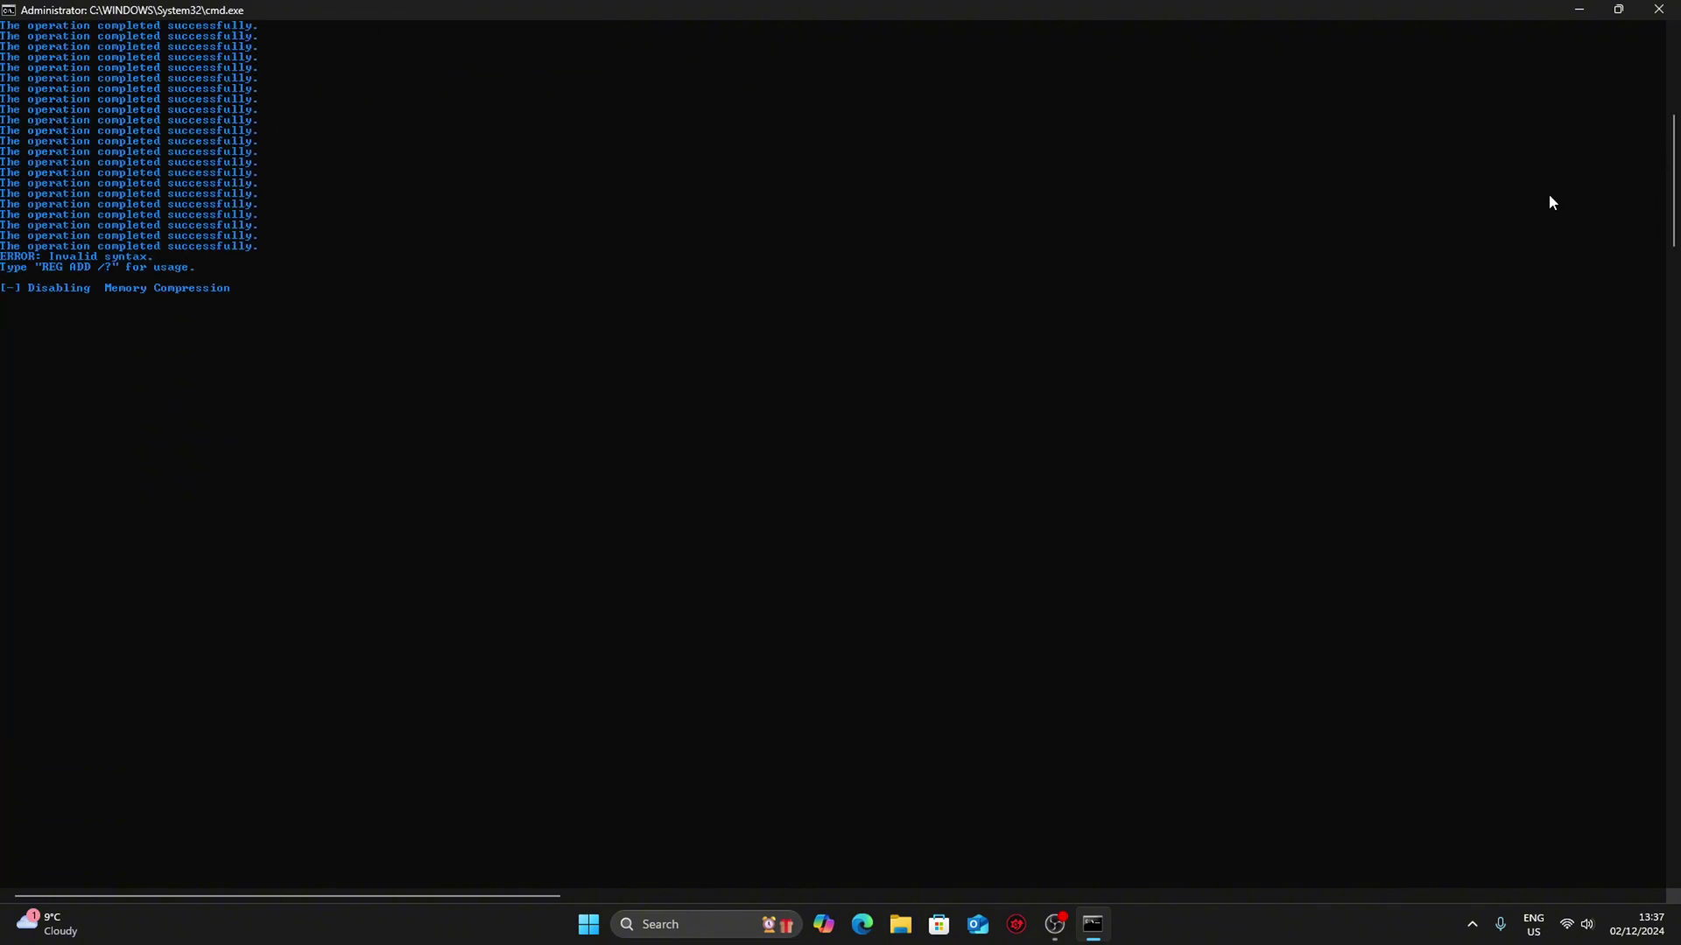
Step: Return to the main menu and apply the Input Delay Tweak (option 10, then 1)
key("Return")
type("x")
key("Return")
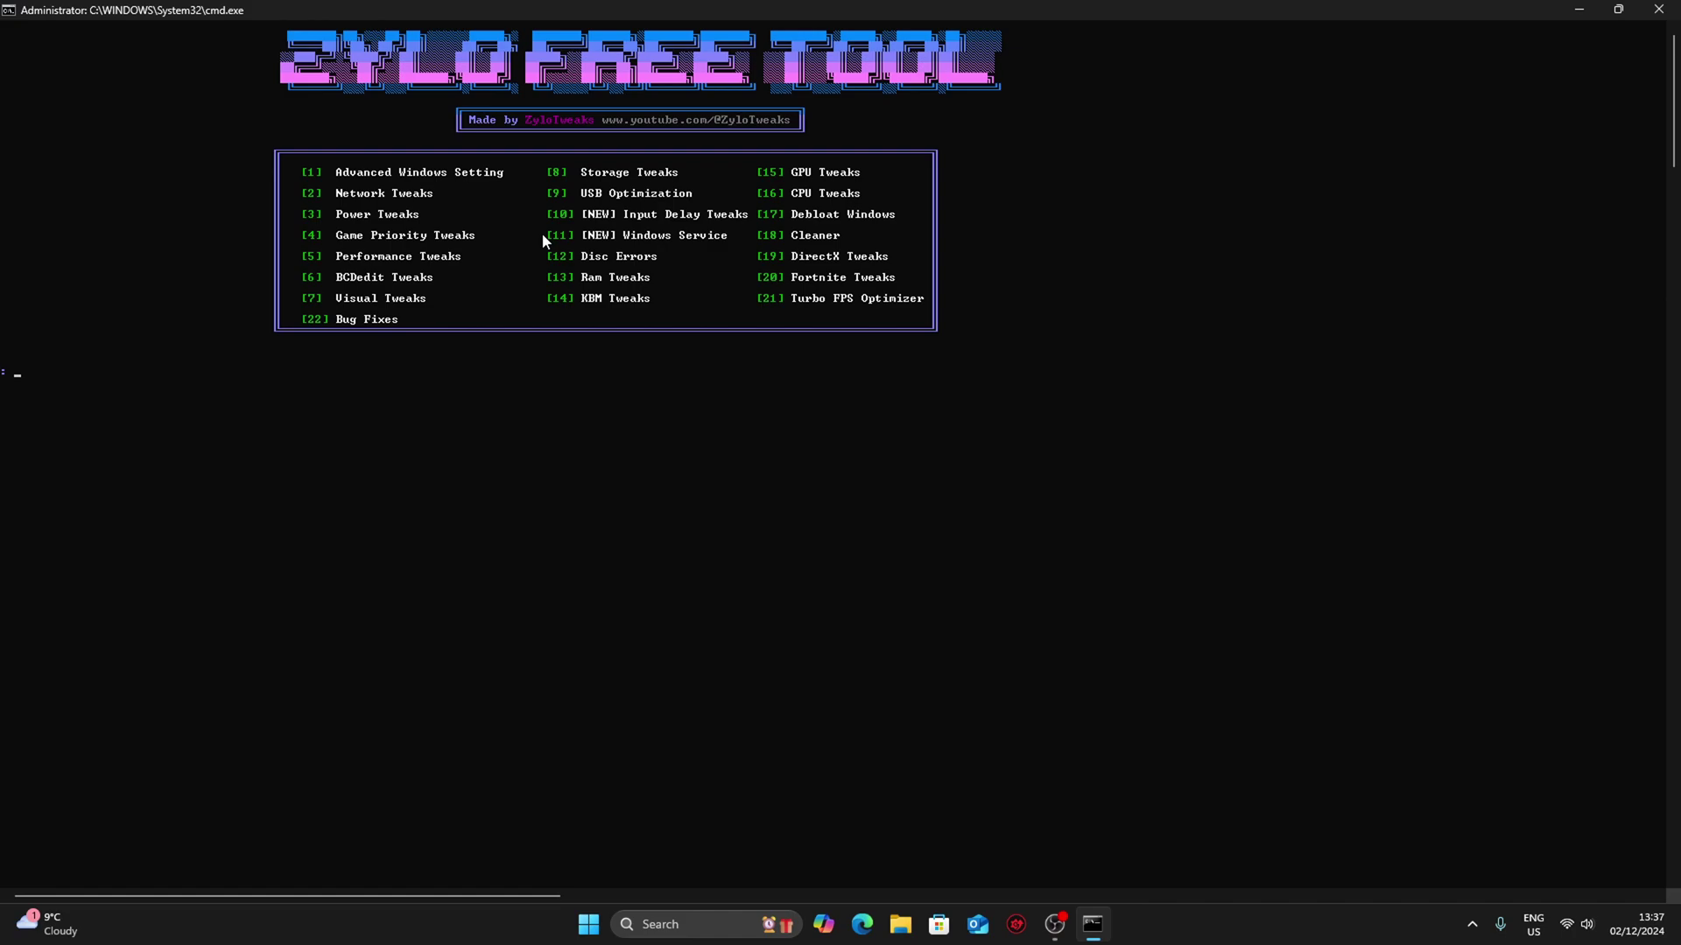
scroll(604, 241, "up", 2, "ctrl")
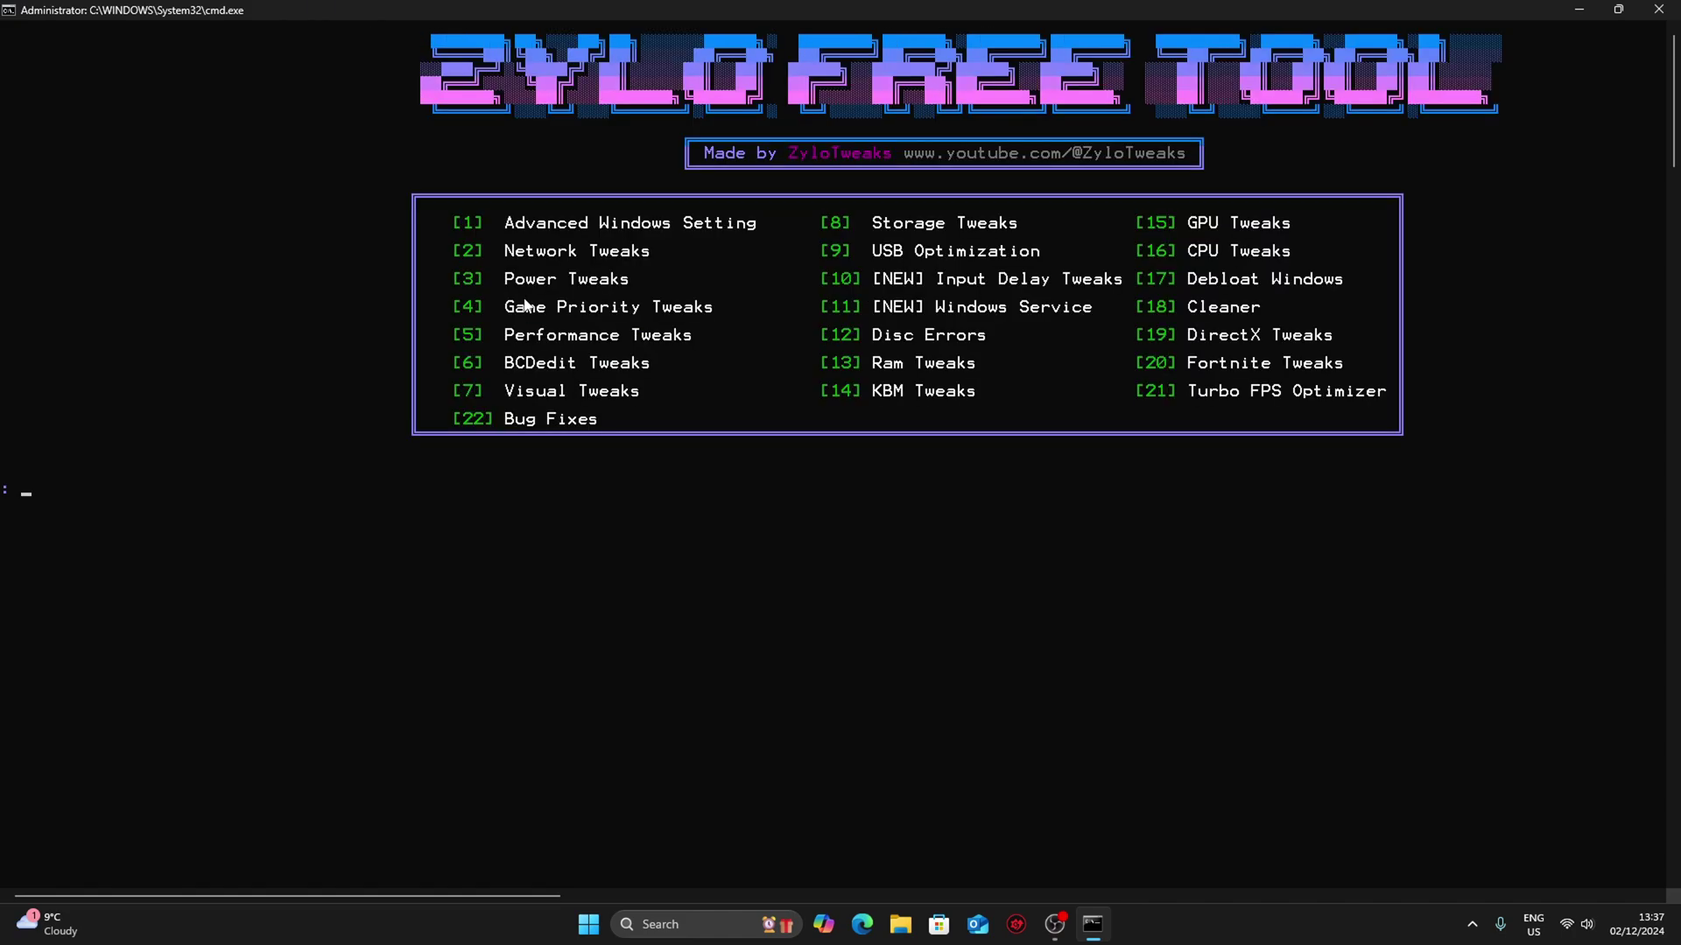
type("10")
key("Return")
type("1")
key("Return")
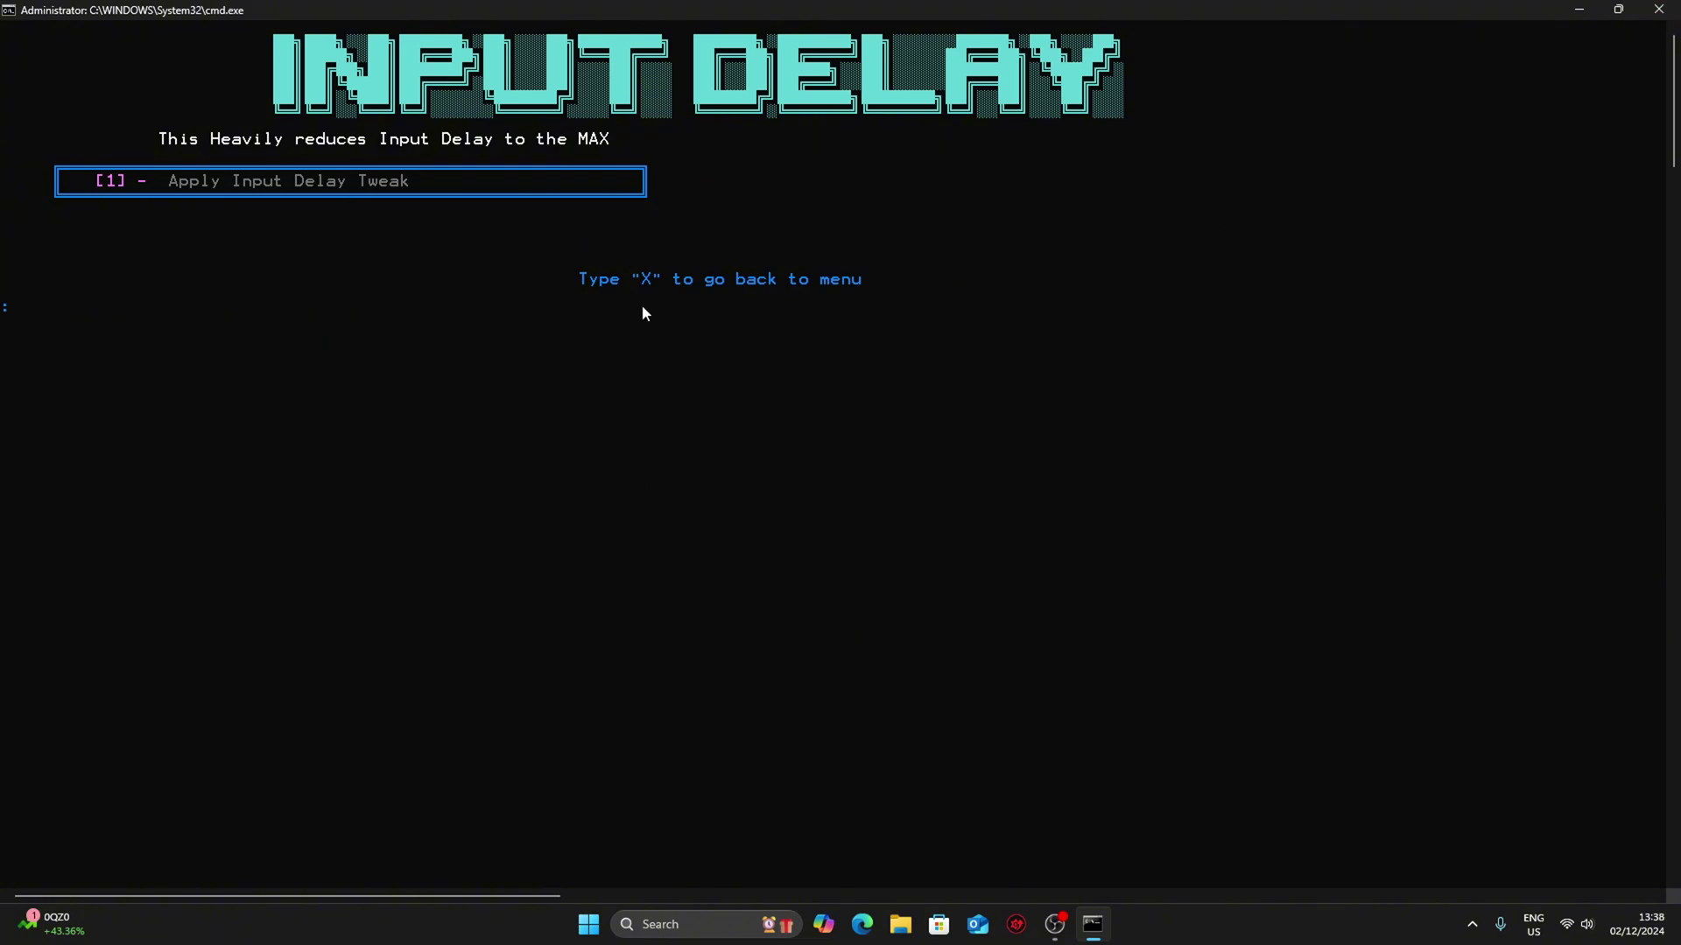
Step: Go back to the main menu and open Bug Fixes (option 22)
type("x")
key("Return")
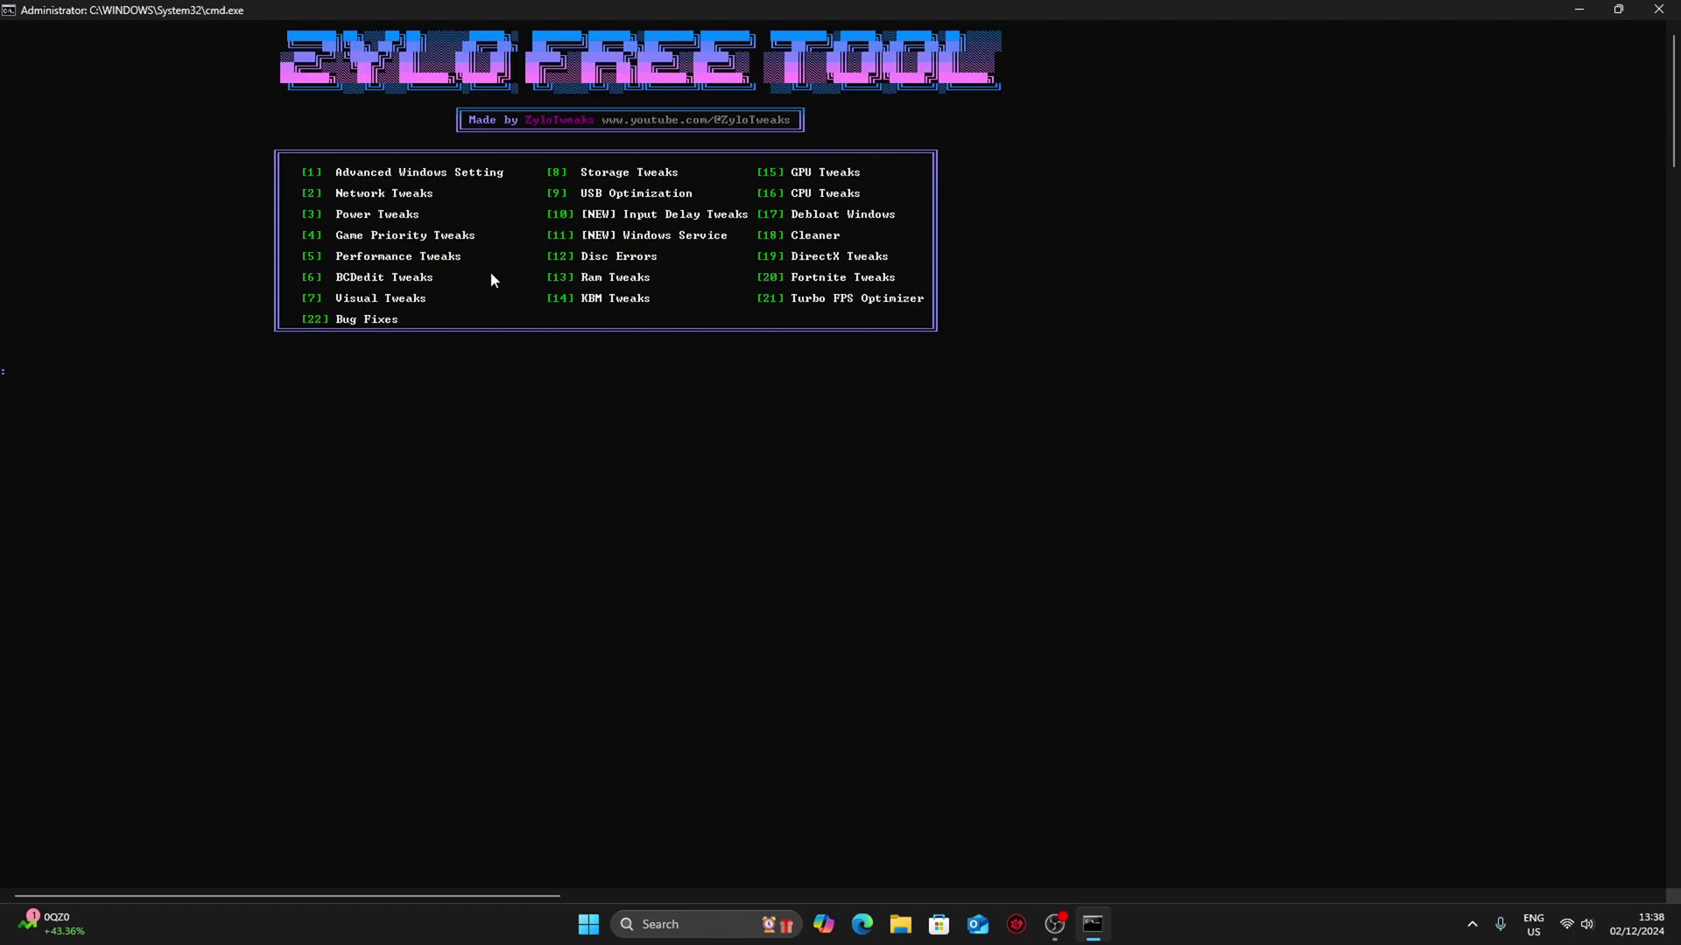
type("22")
key("Return")
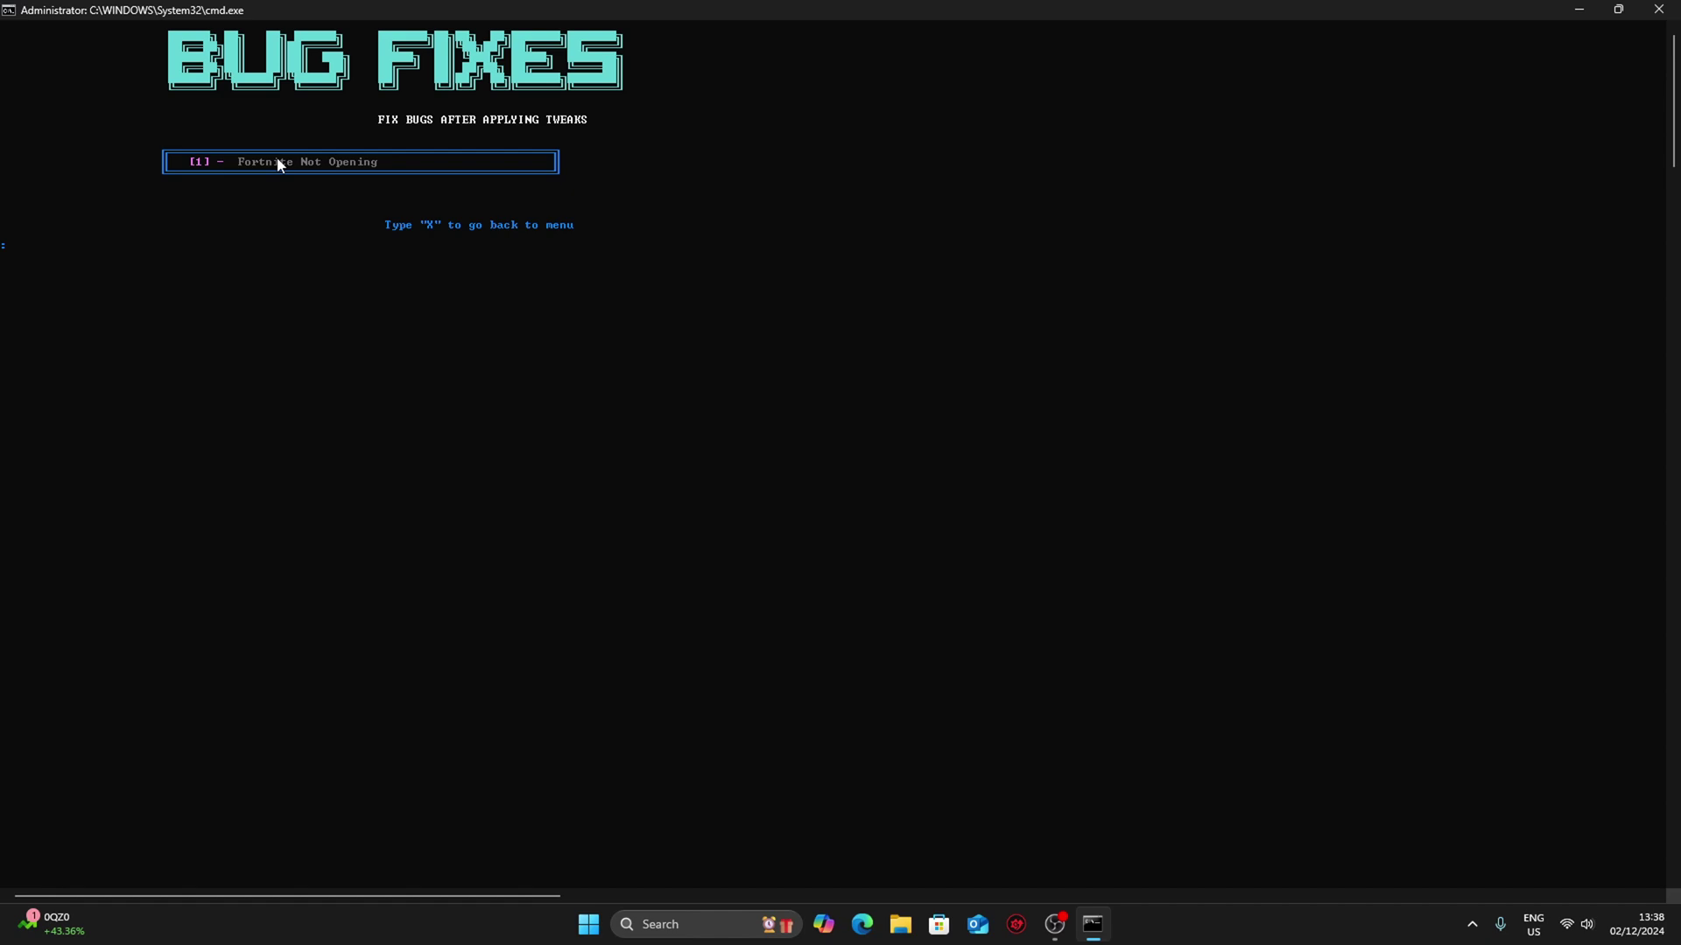
Step: Apply Bug Fix 1, Fortnite Not Opening, and return to the main Zylo menu
type("1")
key("Return")
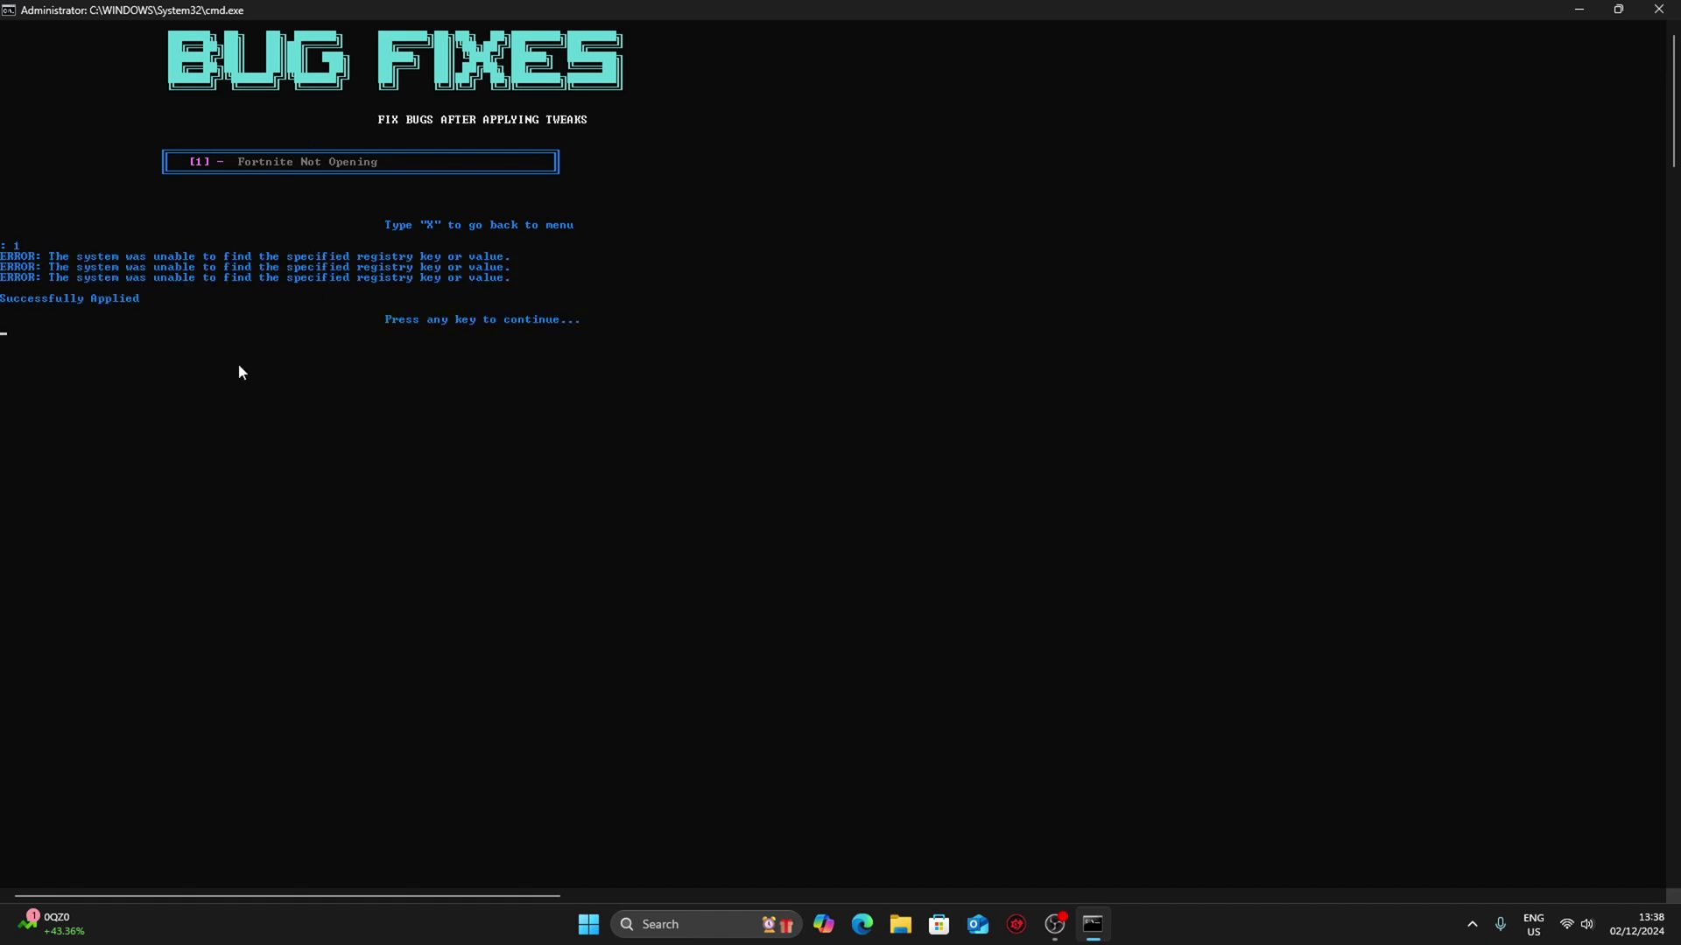
key("Return")
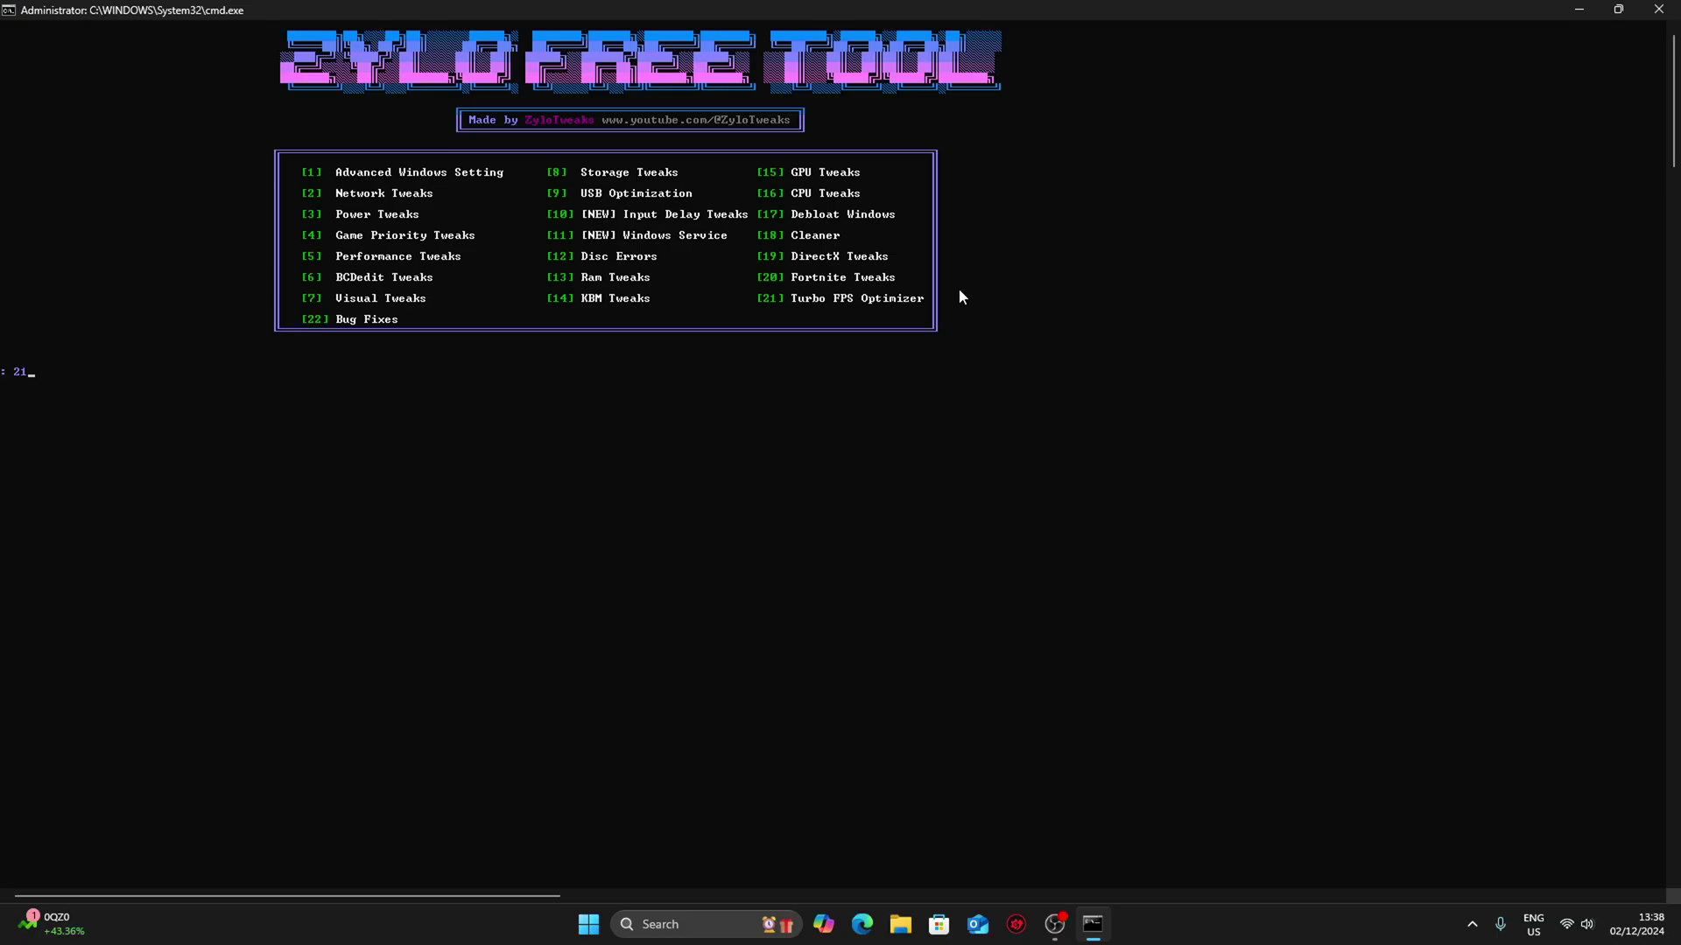
Step: Browse the Zylo Tweaks site's reviews, ending on Products: Standard $9.99, Pro $24.99
key("Return")
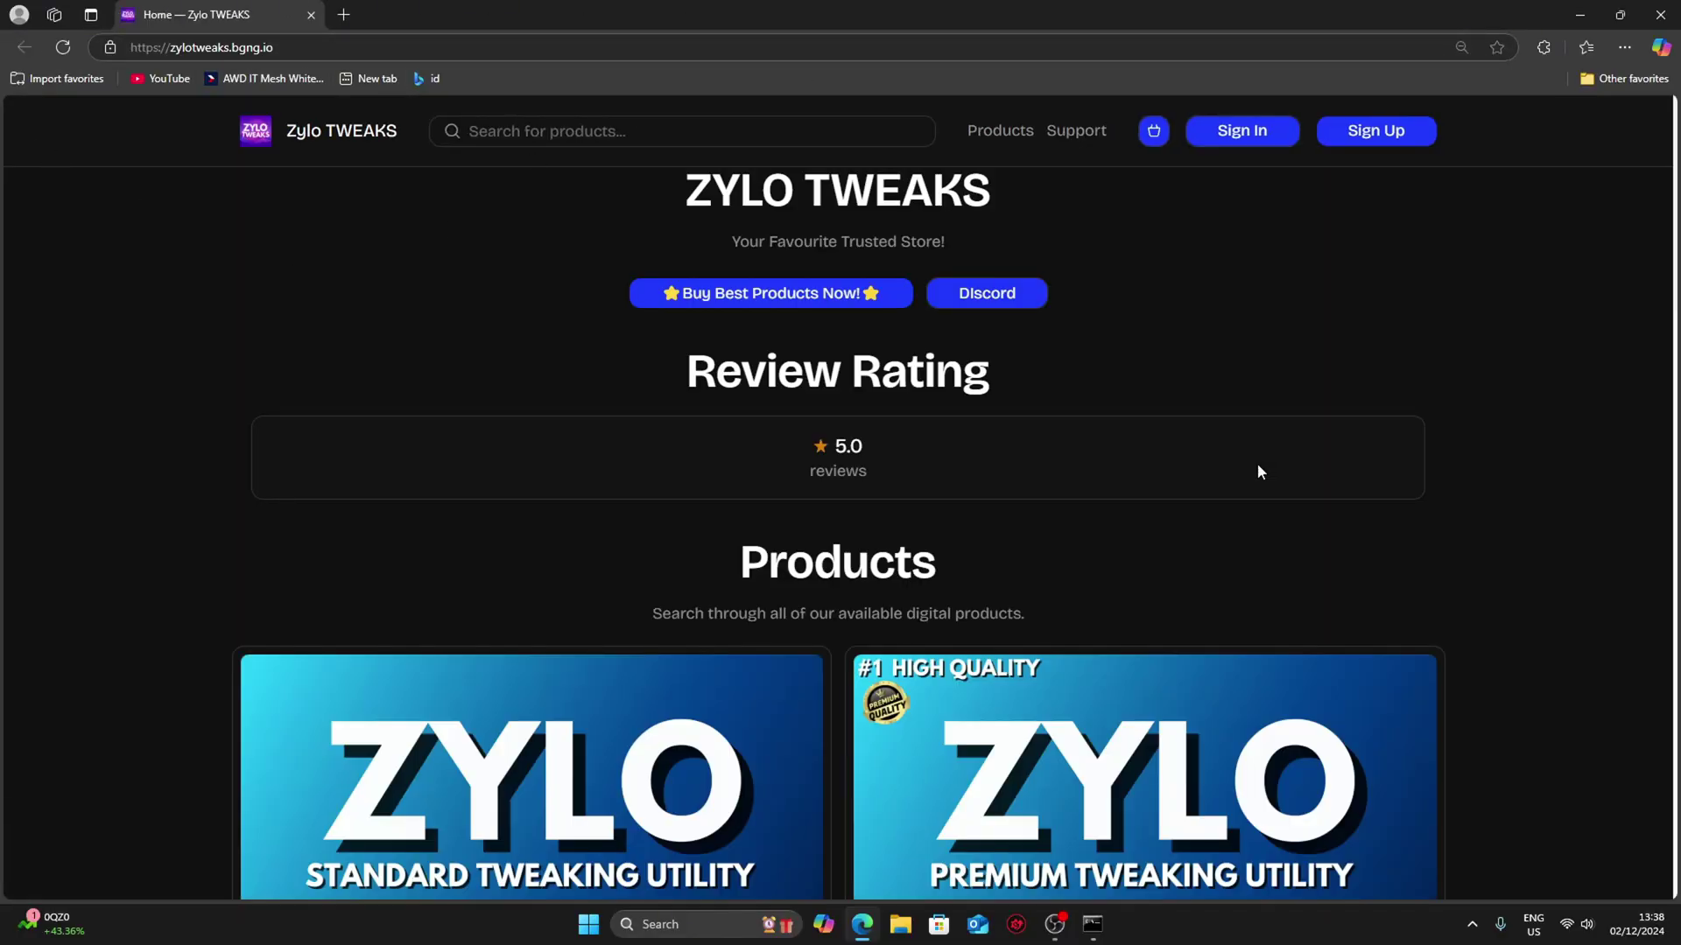
scroll(252, 492, "down", 5)
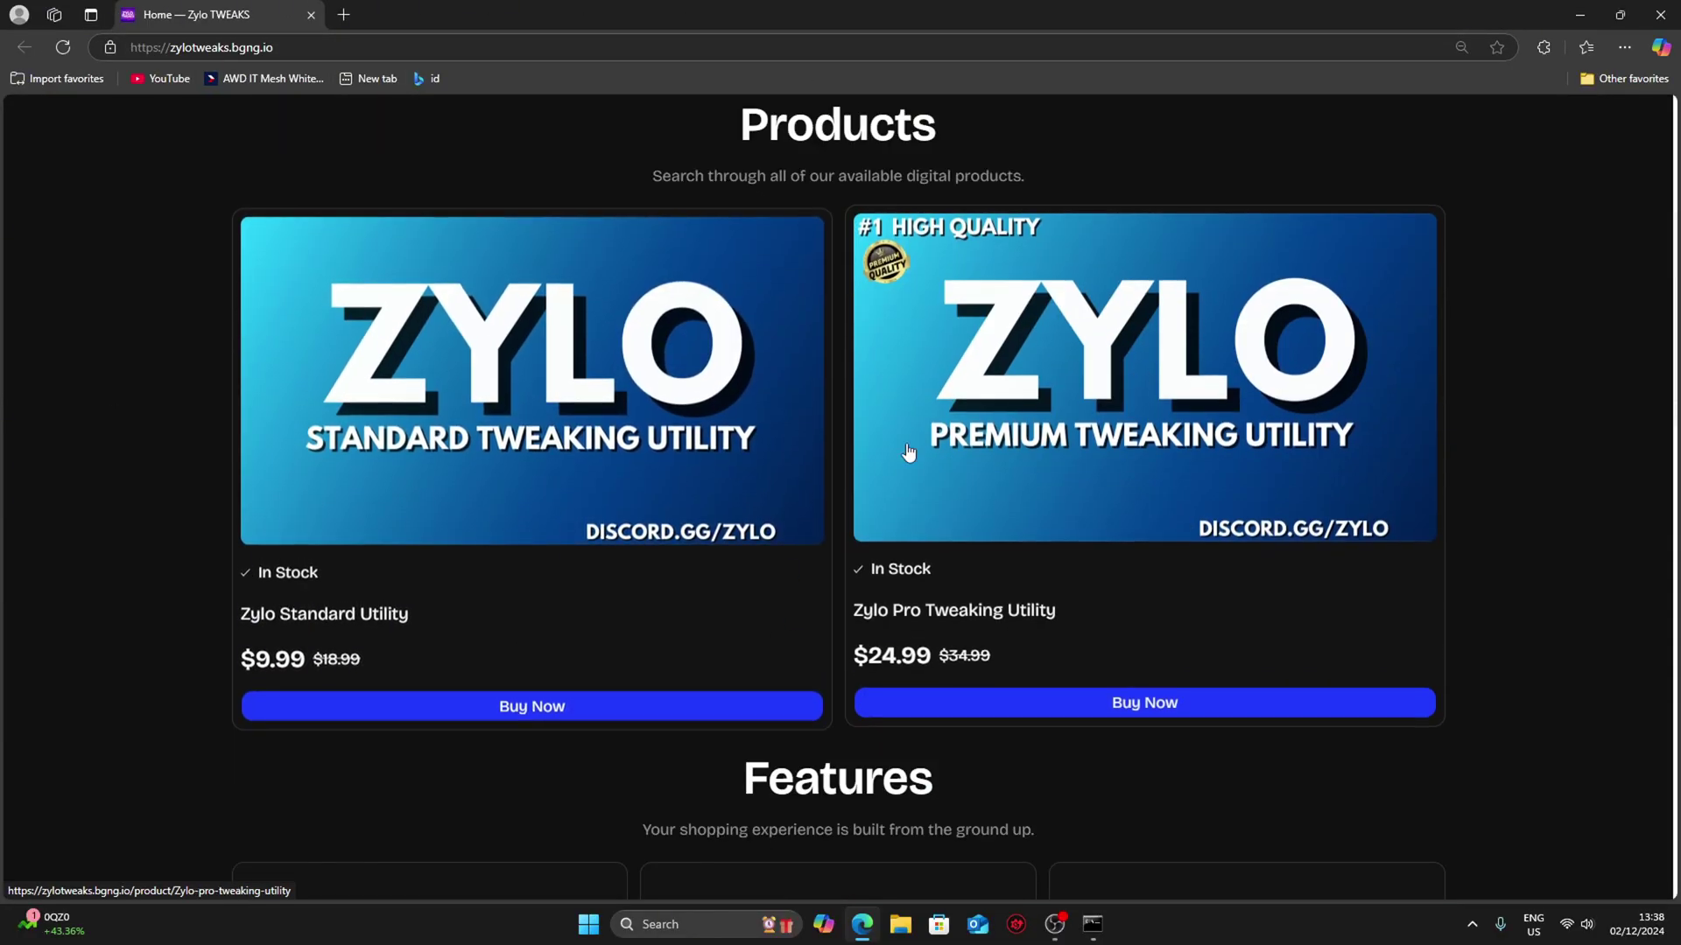
scroll(1141, 480, "down", 10)
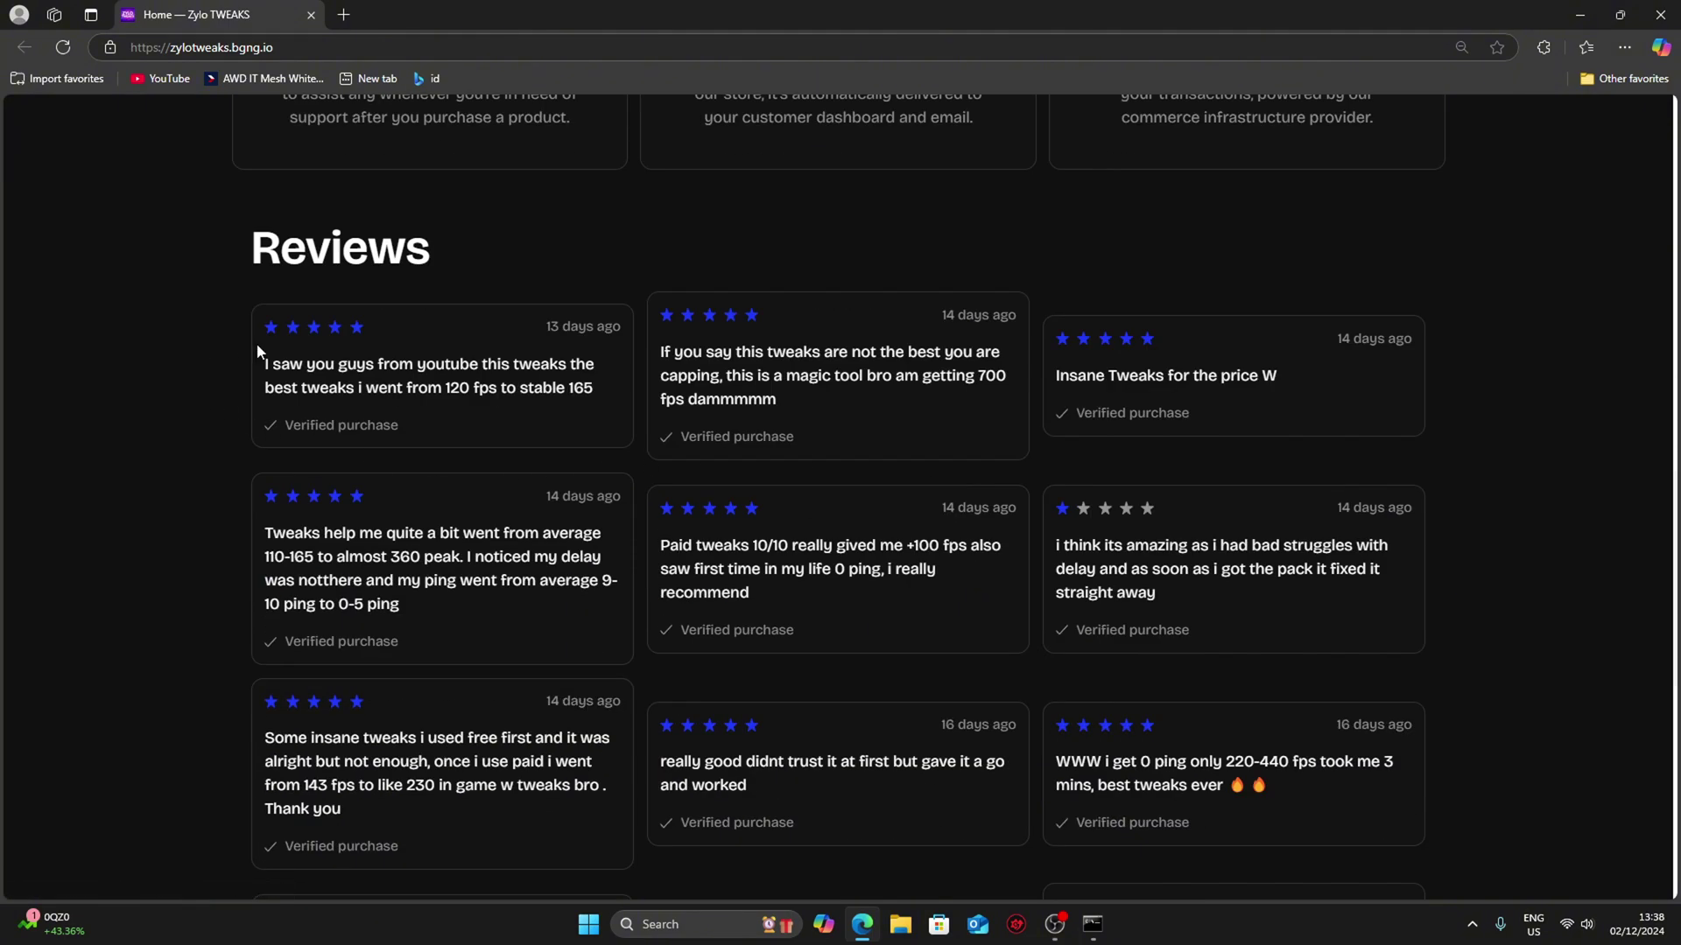
left_click_drag(259, 350, 1363, 702)
scroll(1071, 475, "up", 10)
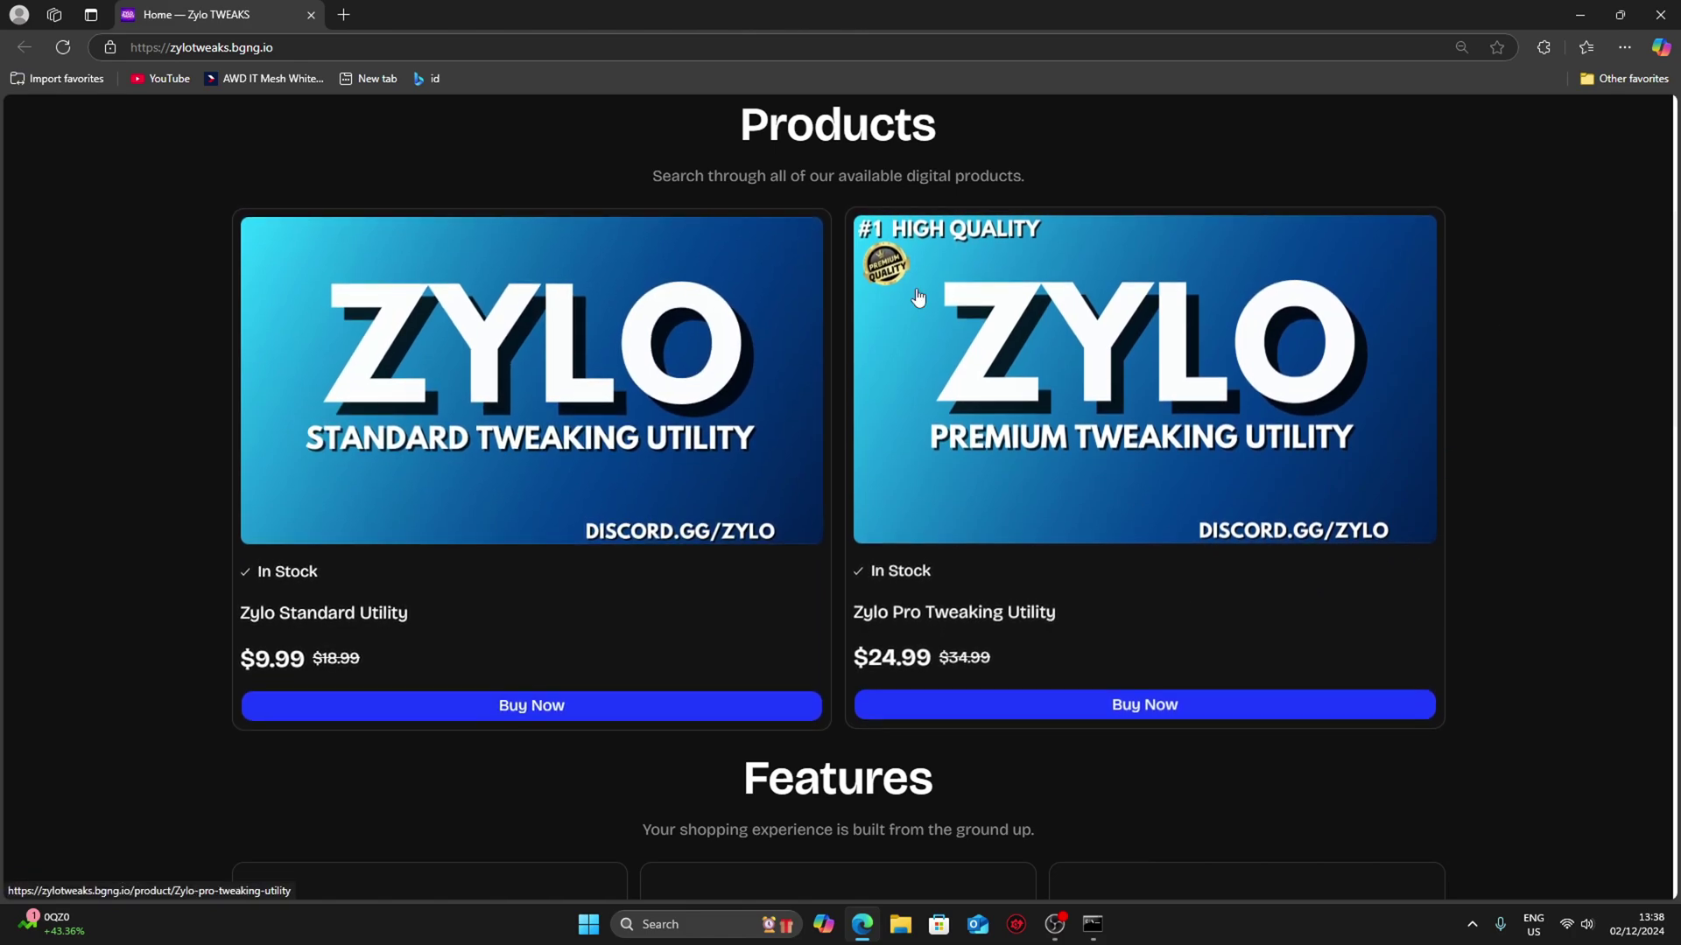
scroll(1208, 573, "down", 2)
scroll(1201, 487, "up", 2)
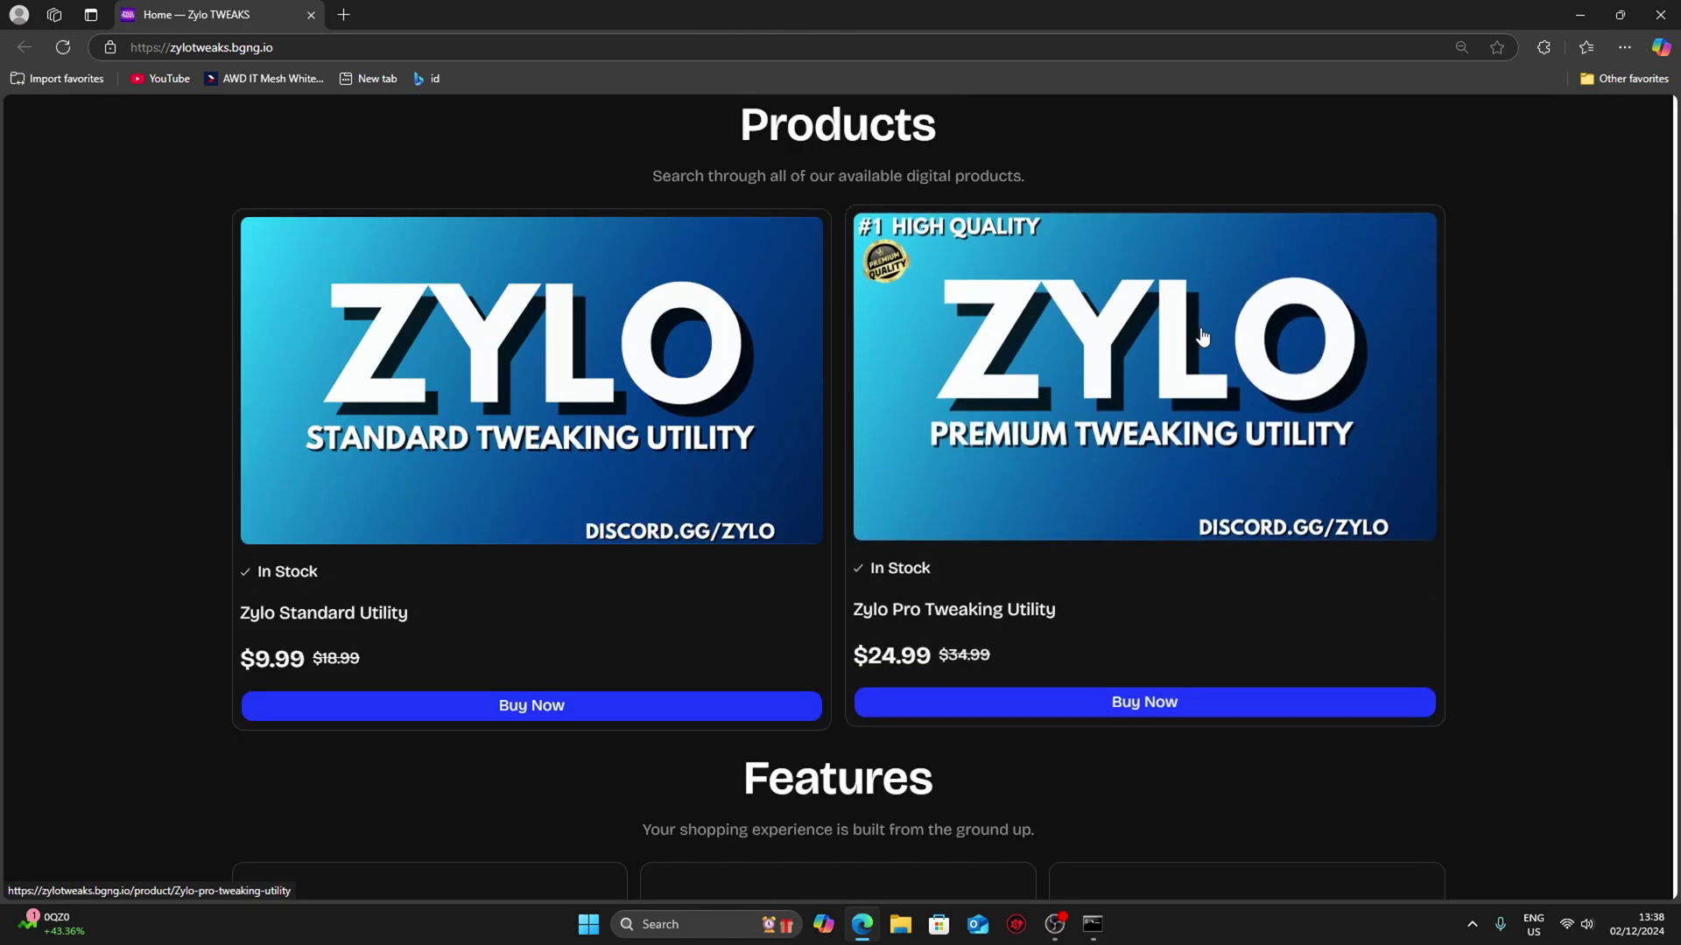